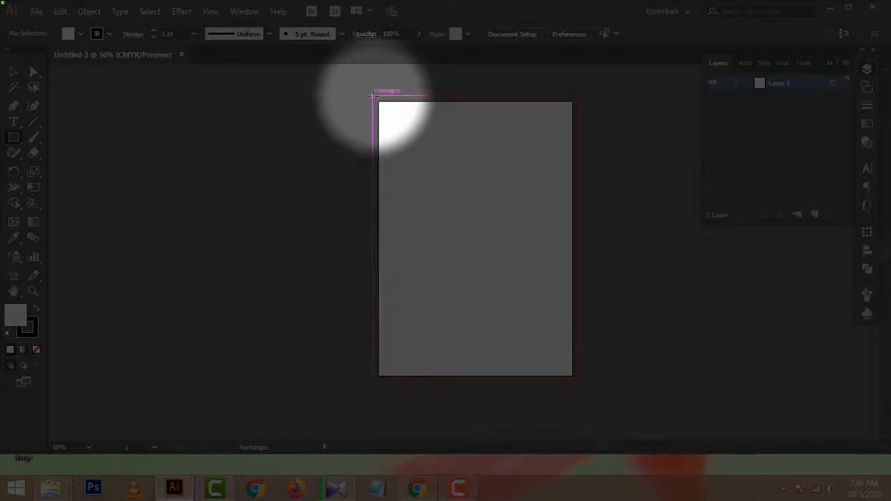
Draw a rectangle covering the artboard out to its bleed edges, with a black fill and no stroke.
{"action": "left_click_drag", "start_coordinate": [372, 94], "coordinate": [586, 383]}
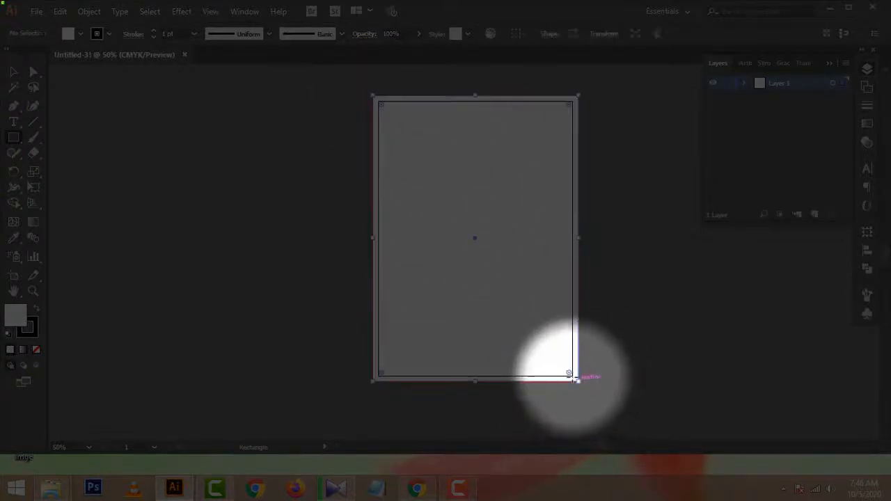
{"action": "left_click", "coordinate": [107, 34]}
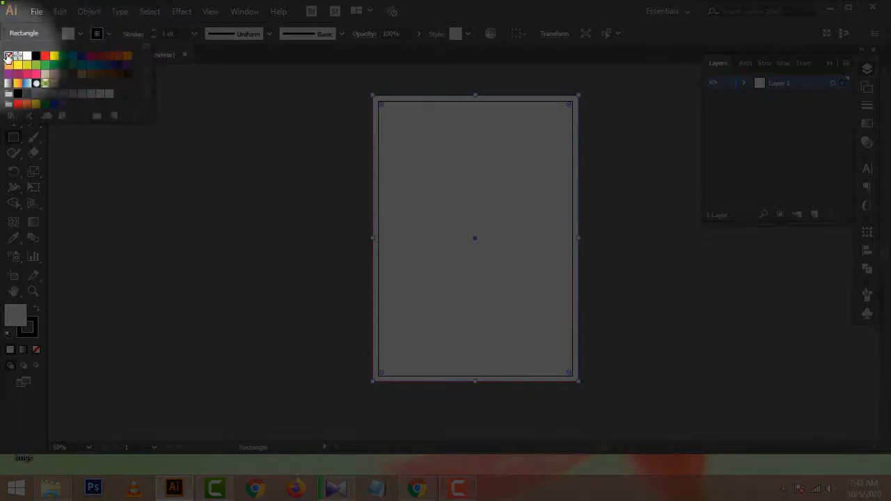
{"action": "left_click", "coordinate": [8, 55]}
{"action": "left_click", "coordinate": [69, 35]}
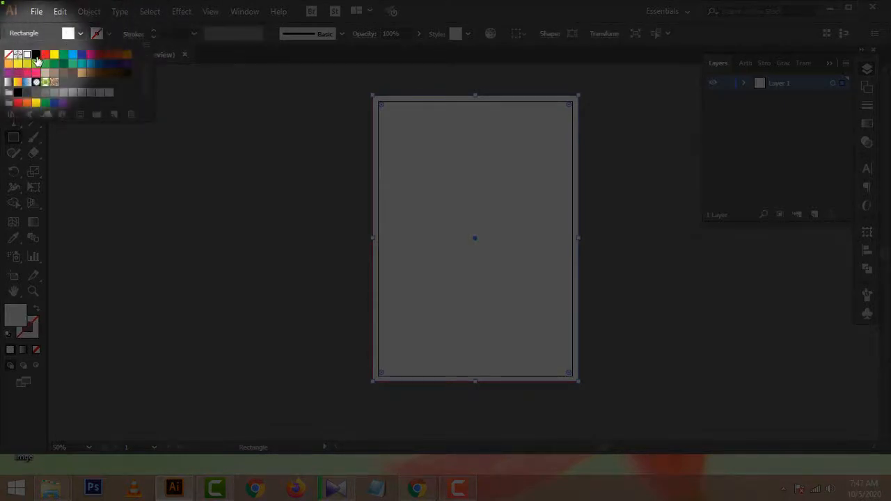
{"action": "left_click", "coordinate": [35, 56]}
{"action": "scroll", "coordinate": [236, 179], "scroll_direction": "up", "scroll_amount": 1}
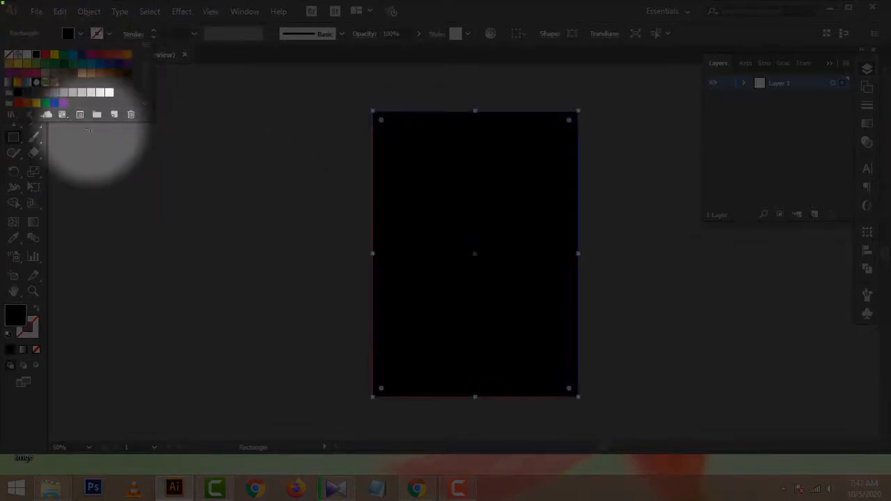
{"action": "left_click", "coordinate": [189, 80]}
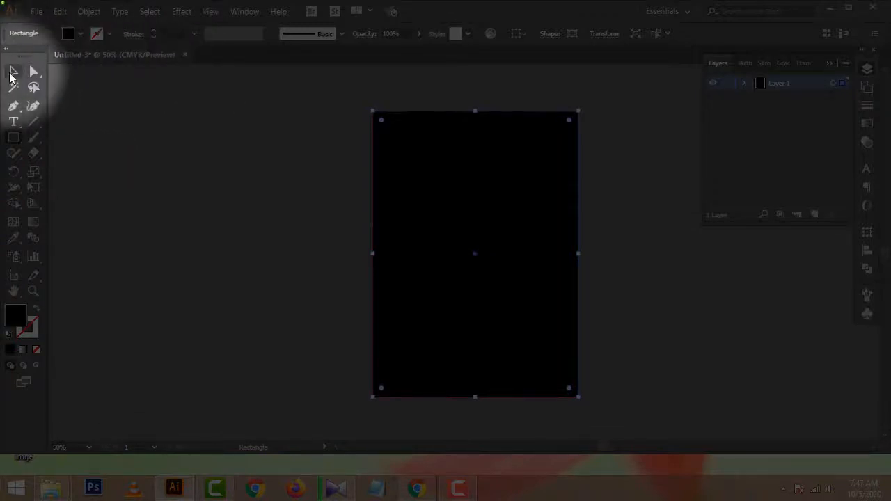
Offset the black rectangle's path inward by -0.5 in with miter joins and a miter limit of 4.
{"action": "left_click", "coordinate": [14, 71]}
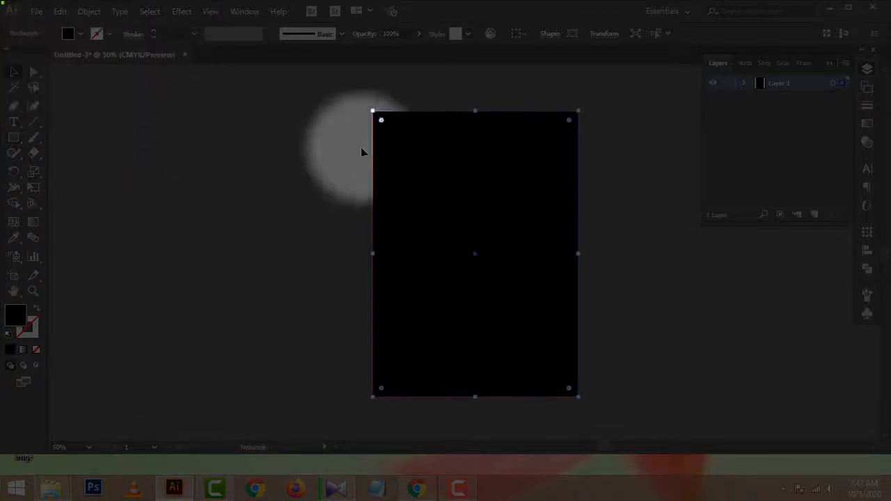
{"action": "left_click", "coordinate": [88, 11]}
{"action": "mouse_move", "coordinate": [169, 277]}
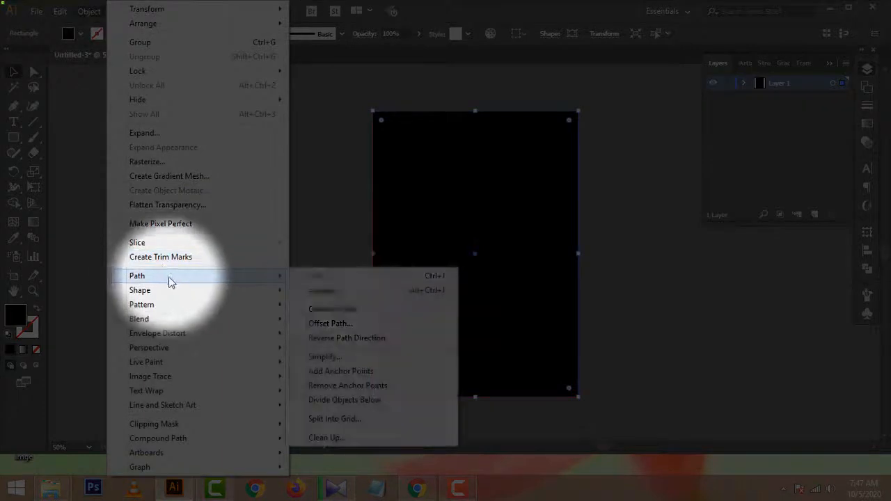
{"action": "left_click", "coordinate": [326, 324]}
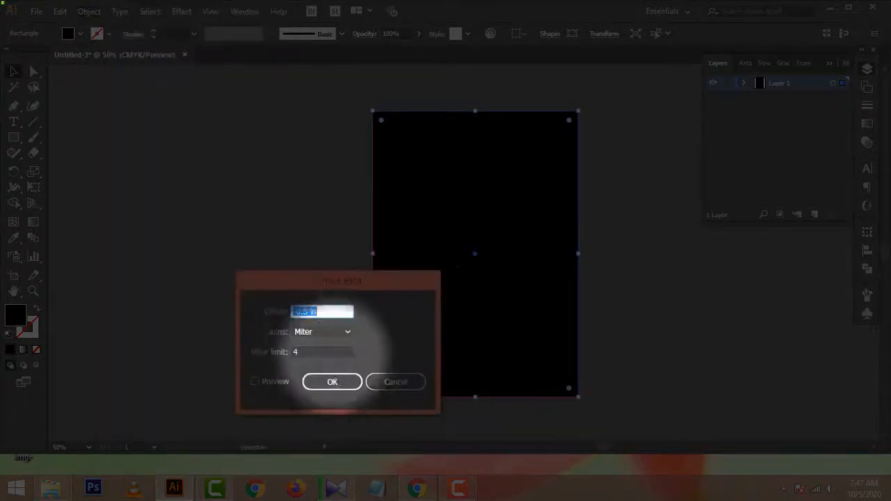
{"action": "left_click", "coordinate": [255, 381]}
{"action": "left_click", "coordinate": [321, 381]}
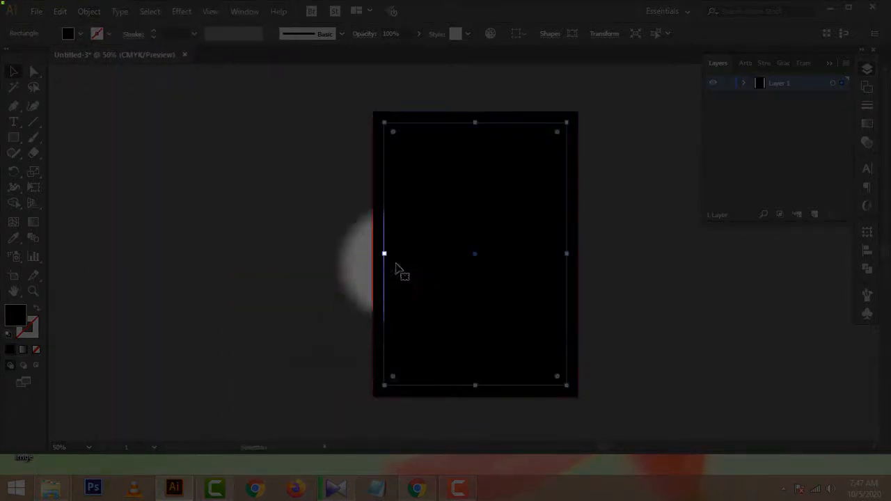
Convert the inset rectangle into margin guides and deselect it.
{"action": "right_click", "coordinate": [422, 202]}
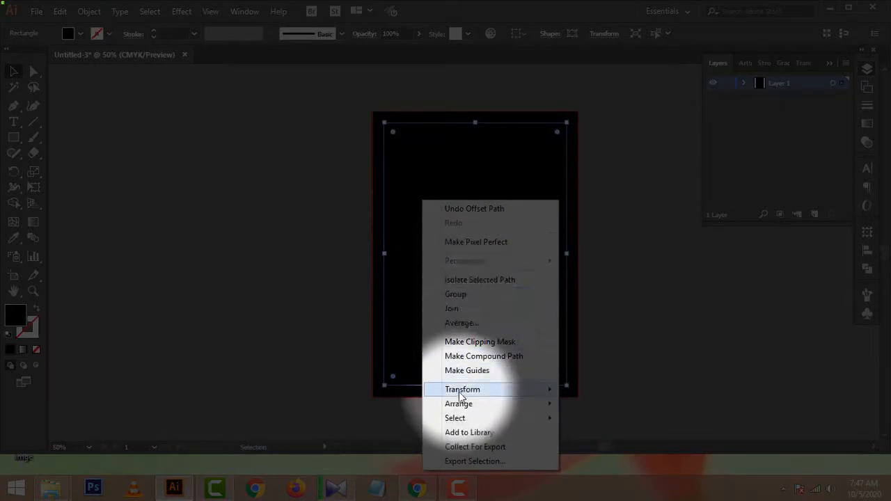
{"action": "left_click", "coordinate": [465, 371]}
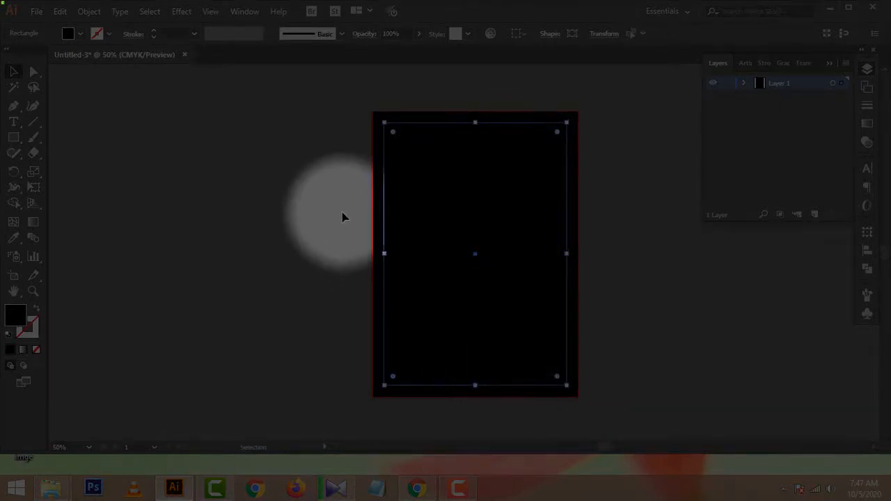
{"action": "left_click", "coordinate": [351, 182]}
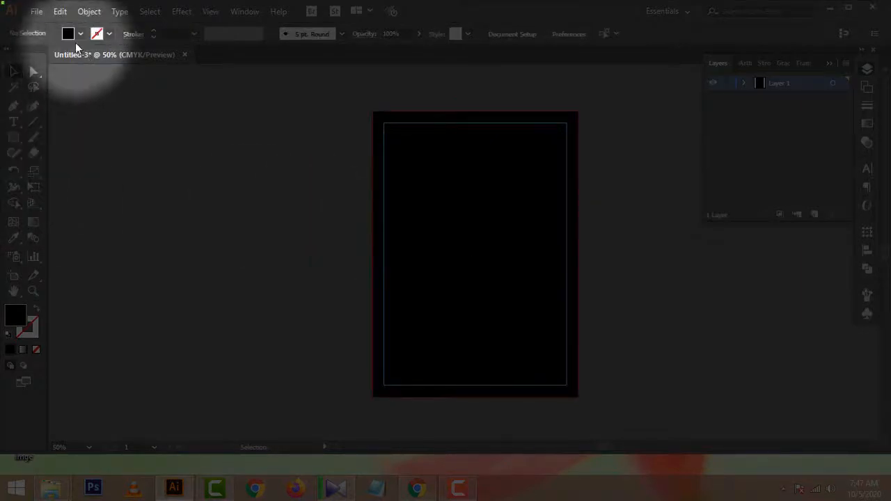
Open the "new video imge" file from the desktop and bring its food, banner, flame and smoke images into Untitled-3 beside the artboard.
{"action": "left_click", "coordinate": [828, 12]}
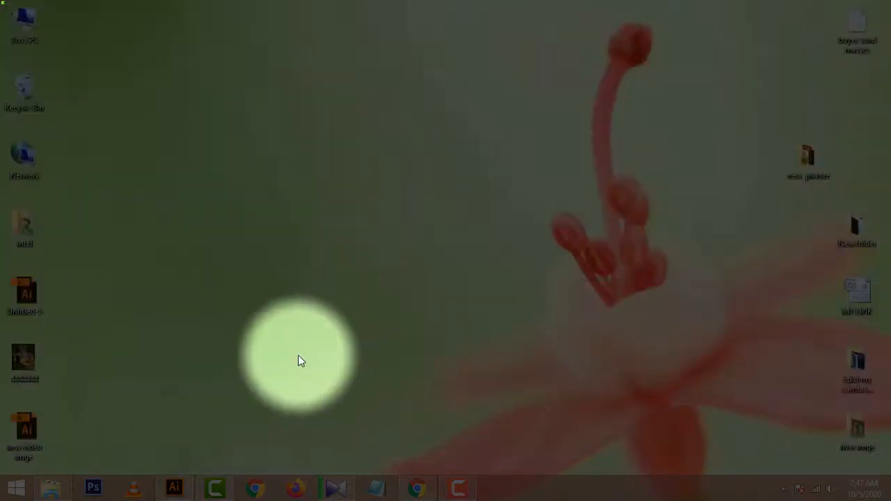
{"action": "double_click", "coordinate": [43, 432]}
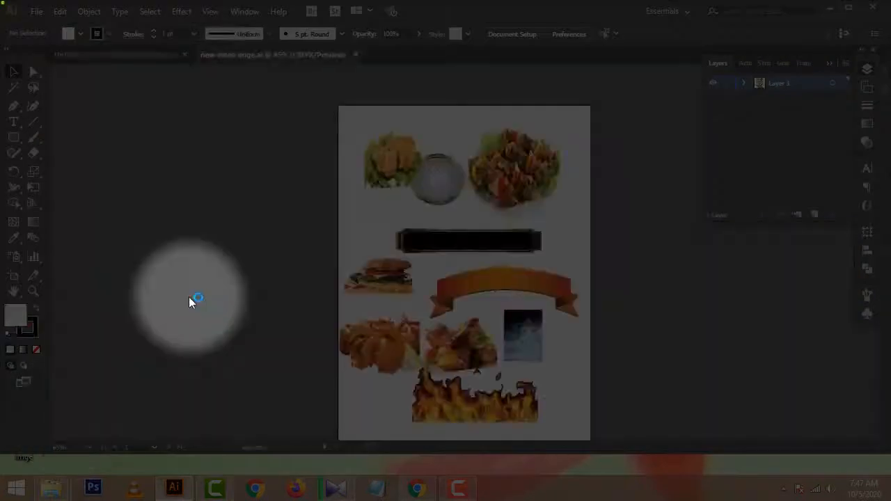
{"action": "left_click_drag", "start_coordinate": [488, 316], "coordinate": [545, 480]}
{"action": "left_click_drag", "start_coordinate": [511, 235], "coordinate": [255, 245]}
{"action": "left_click", "coordinate": [334, 141]}
Place the smoke image on the artboard and scale it to cover the whole page including the bleed.
{"action": "left_click_drag", "start_coordinate": [254, 296], "coordinate": [578, 397]}
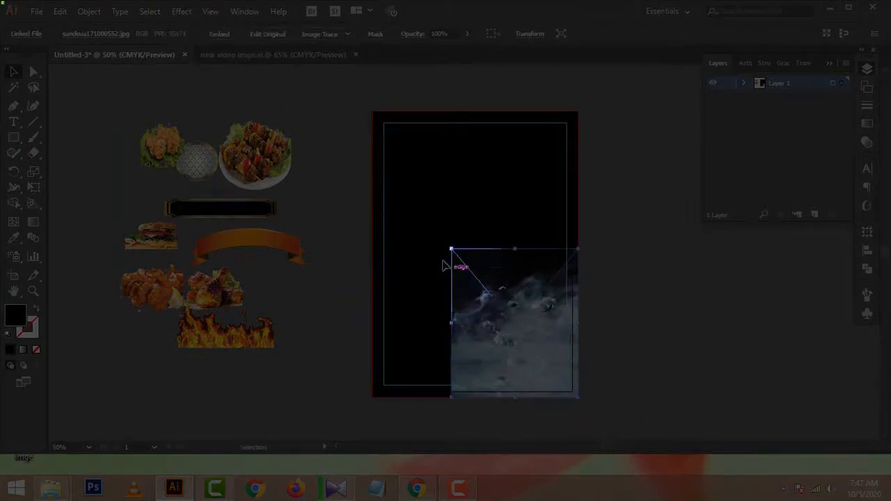
{"action": "left_click_drag", "start_coordinate": [453, 248], "coordinate": [373, 112]}
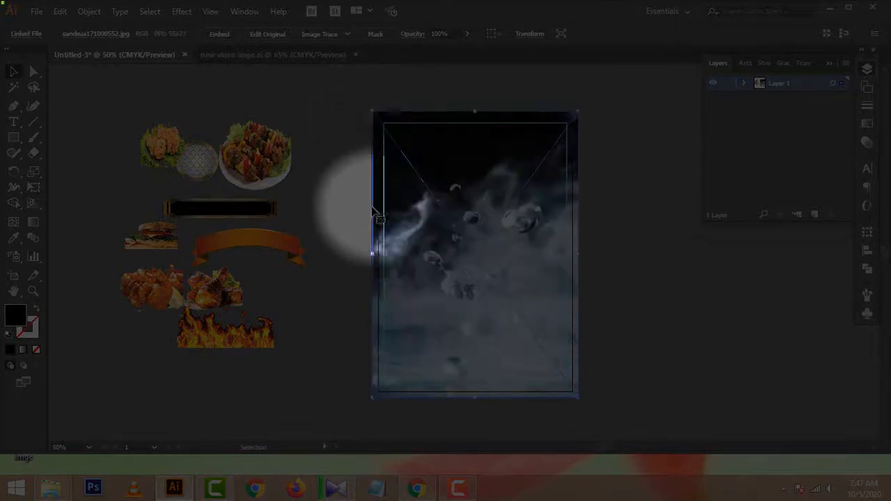
{"action": "left_click", "coordinate": [328, 160]}
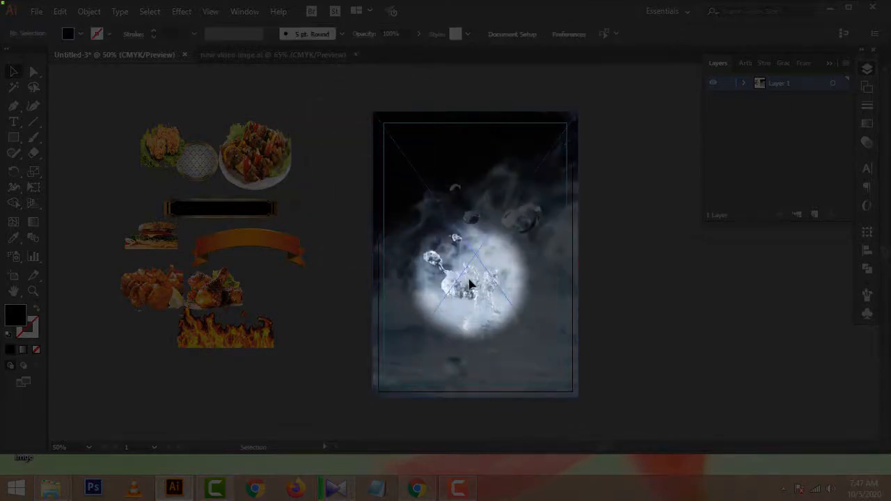
{"action": "left_click_drag", "start_coordinate": [471, 287], "coordinate": [480, 301]}
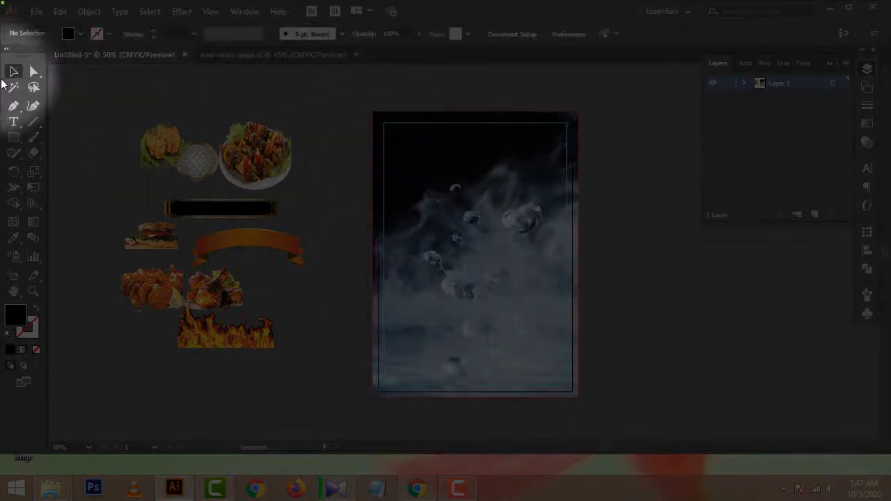
Draw a closed black Pen shape along the page's left and bottom edges, curving from the upper-left bleed edge to the lower-right corner.
{"action": "left_click", "coordinate": [13, 106]}
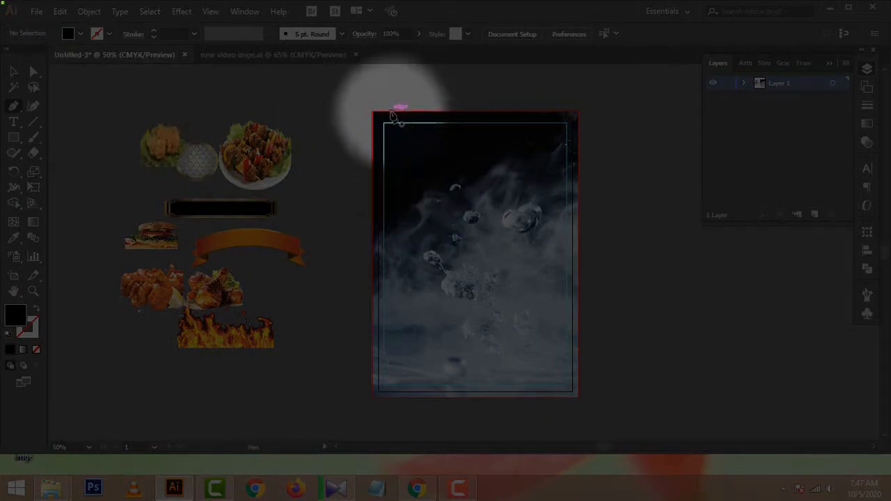
{"action": "left_click", "coordinate": [385, 111]}
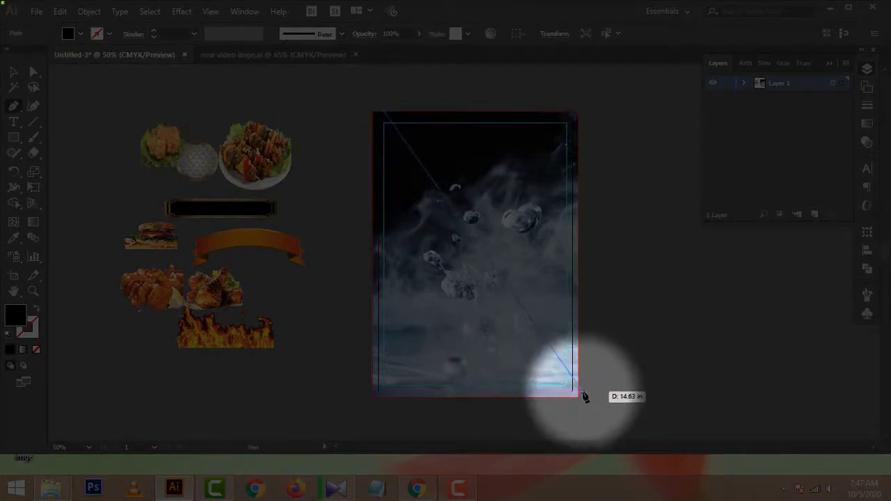
{"action": "scroll", "coordinate": [661, 431], "scroll_direction": "down", "scroll_amount": 5}
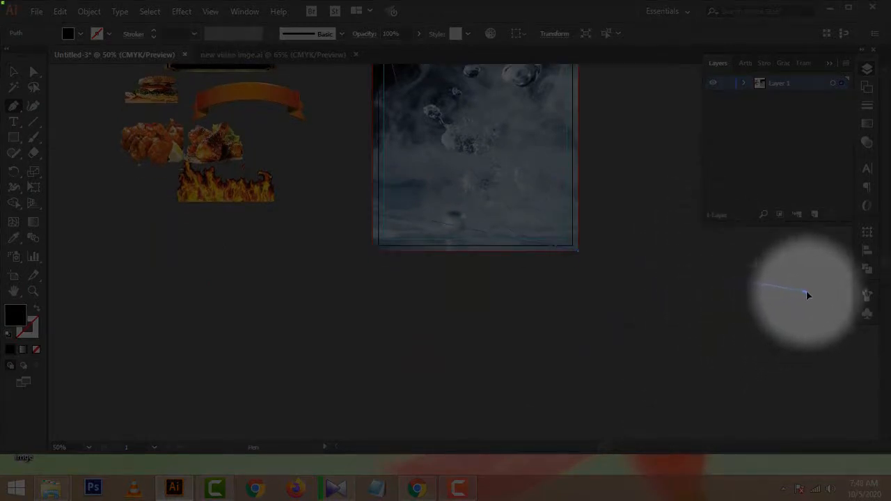
{"action": "left_click", "coordinate": [807, 298]}
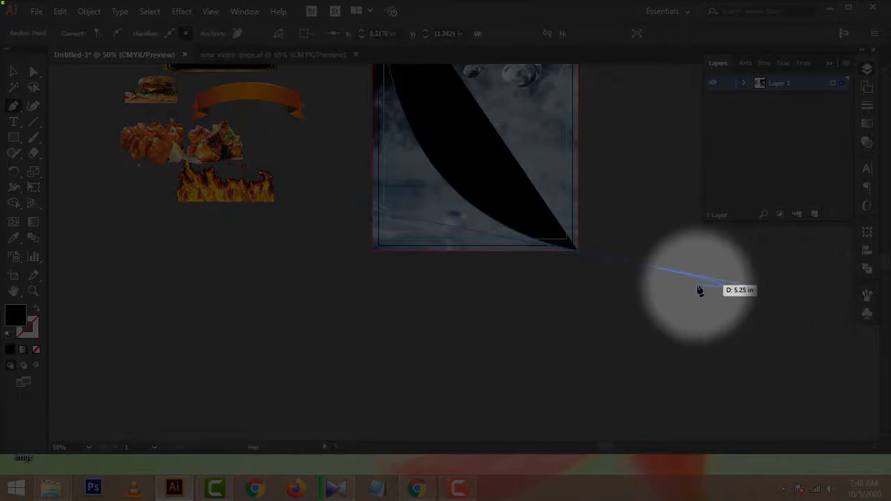
{"action": "scroll", "coordinate": [698, 291], "scroll_direction": "down", "scroll_amount": 1}
{"action": "scroll", "coordinate": [692, 295], "scroll_direction": "up", "scroll_amount": 2}
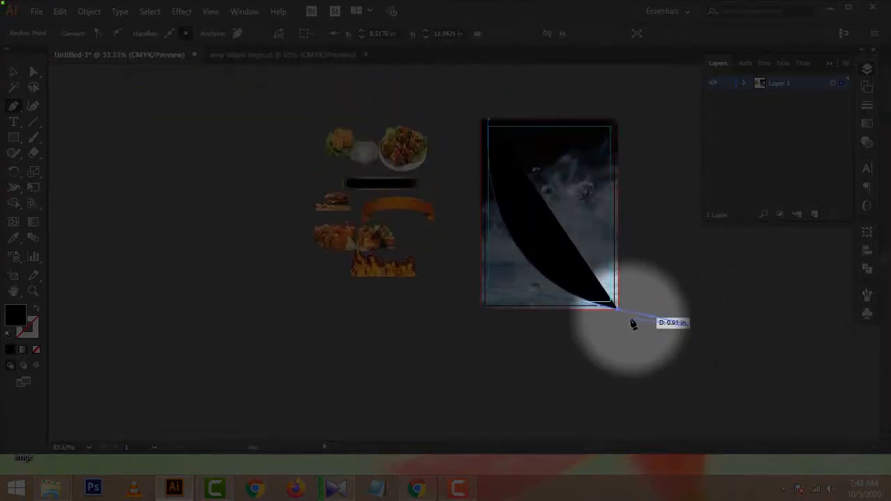
{"action": "left_click_drag", "start_coordinate": [620, 314], "coordinate": [484, 123]}
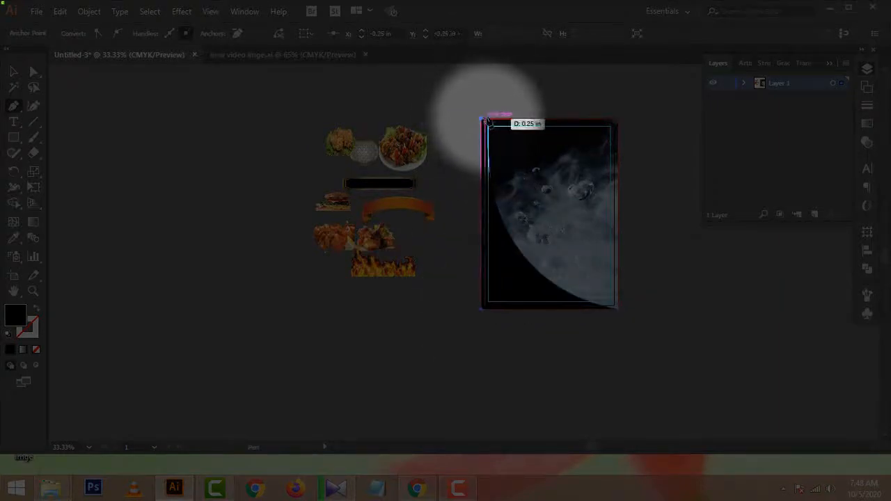
Fill the shape behind the black curve with a linear gradient running from yellow to orange.
{"action": "left_click", "coordinate": [16, 73]}
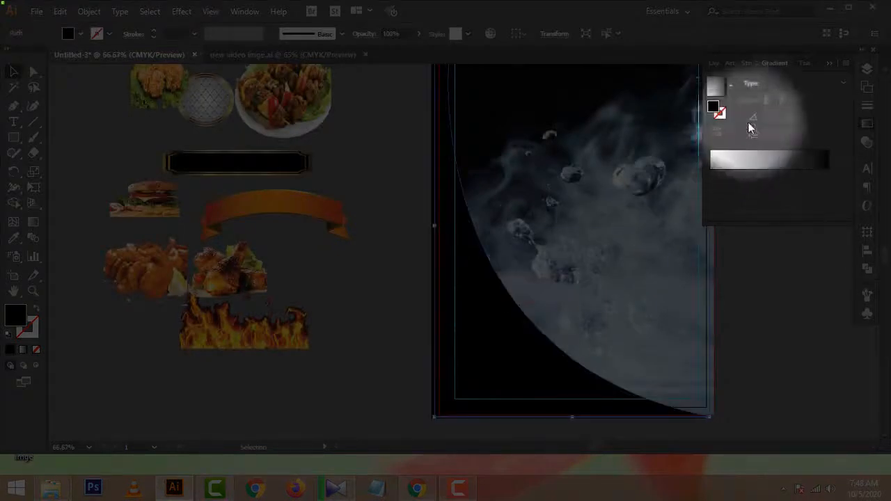
{"action": "left_click", "coordinate": [760, 153]}
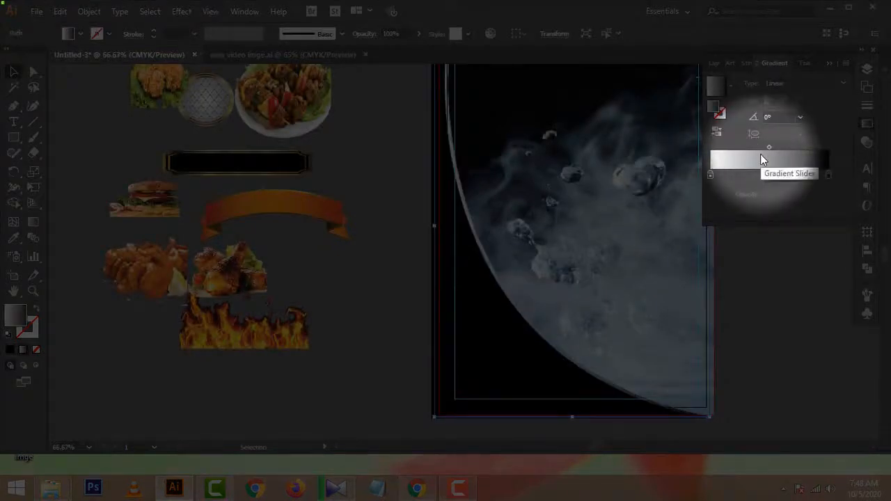
{"action": "double_click", "coordinate": [829, 173]}
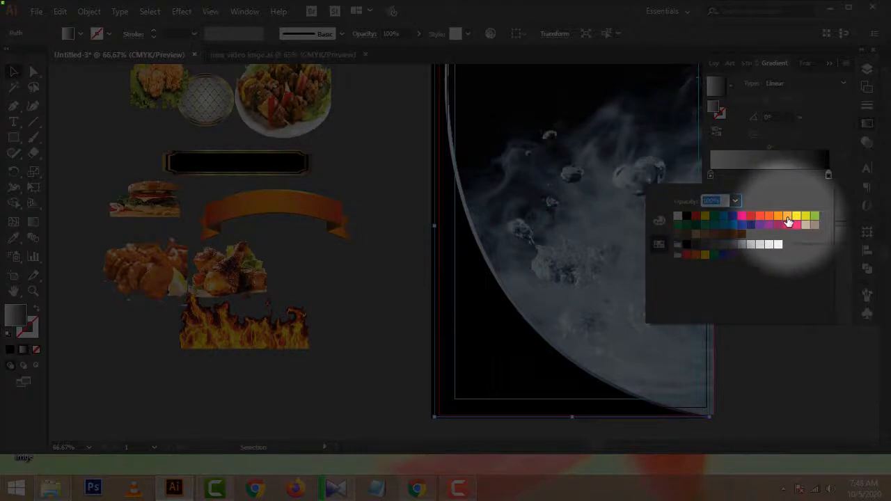
{"action": "double_click", "coordinate": [710, 175]}
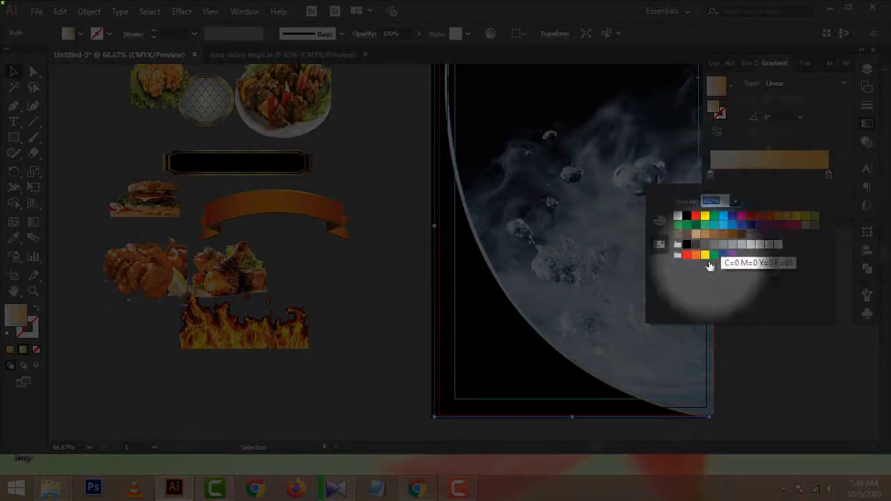
{"action": "left_click", "coordinate": [706, 255]}
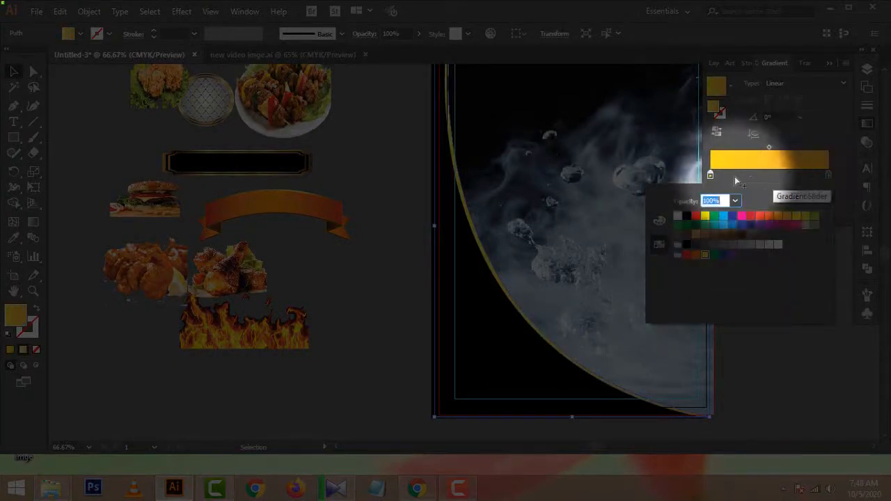
Add a gradient stop at 43.24% and color it orange.
{"action": "left_click", "coordinate": [770, 175]}
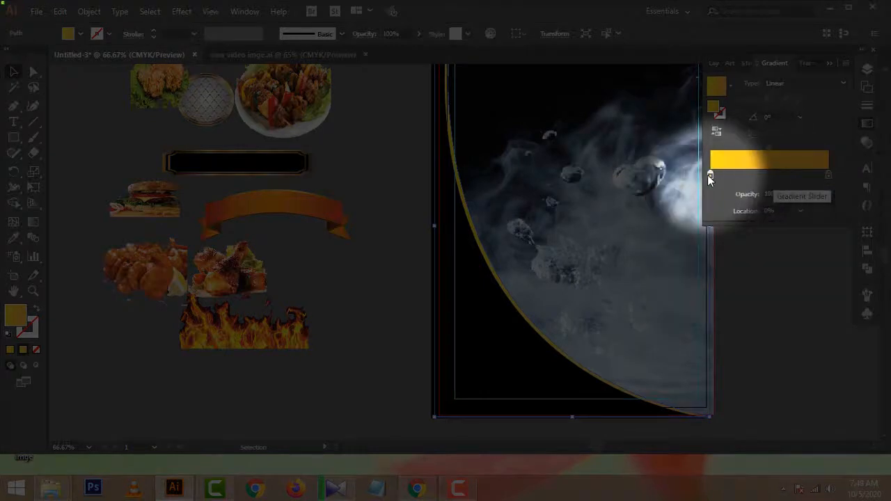
{"action": "left_click", "coordinate": [763, 174]}
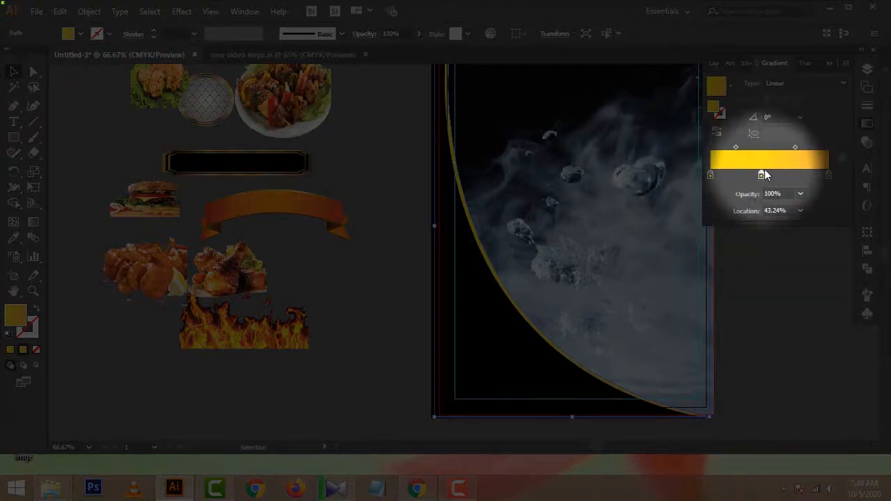
{"action": "double_click", "coordinate": [761, 175]}
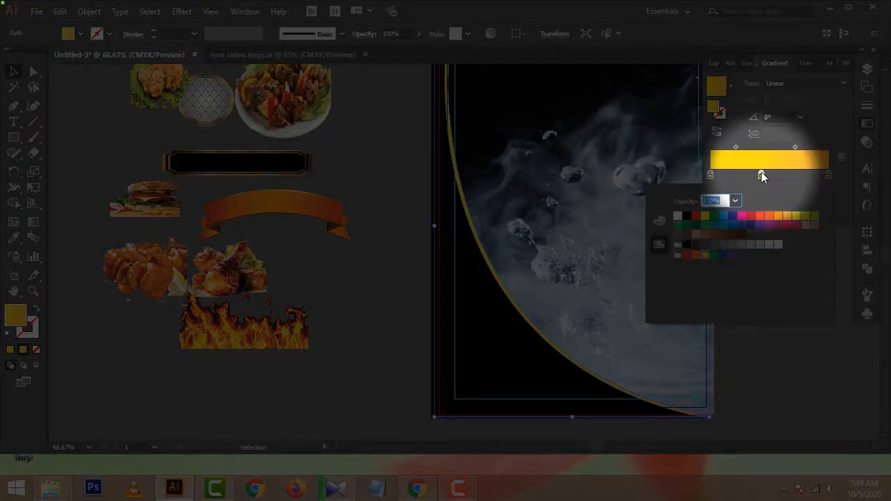
{"action": "left_click", "coordinate": [778, 216]}
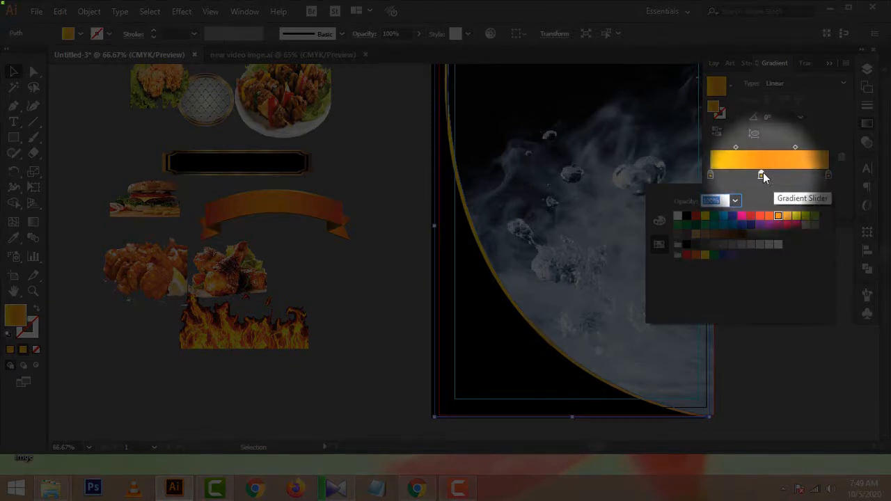
Add a yellow gradient stop at 74.59% and redraw the gradient's direction across the golden edge shape.
{"action": "left_click", "coordinate": [763, 173]}
{"action": "left_click", "coordinate": [780, 175]}
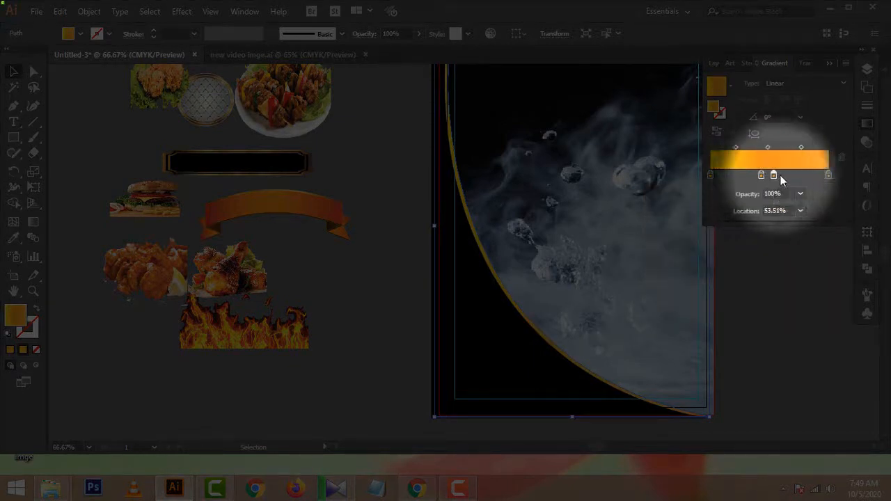
{"action": "double_click", "coordinate": [781, 175]}
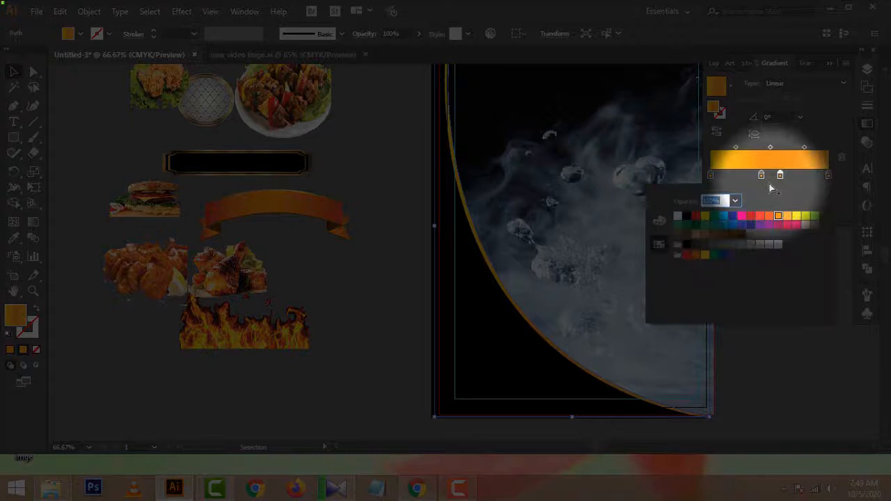
{"action": "left_click", "coordinate": [705, 217]}
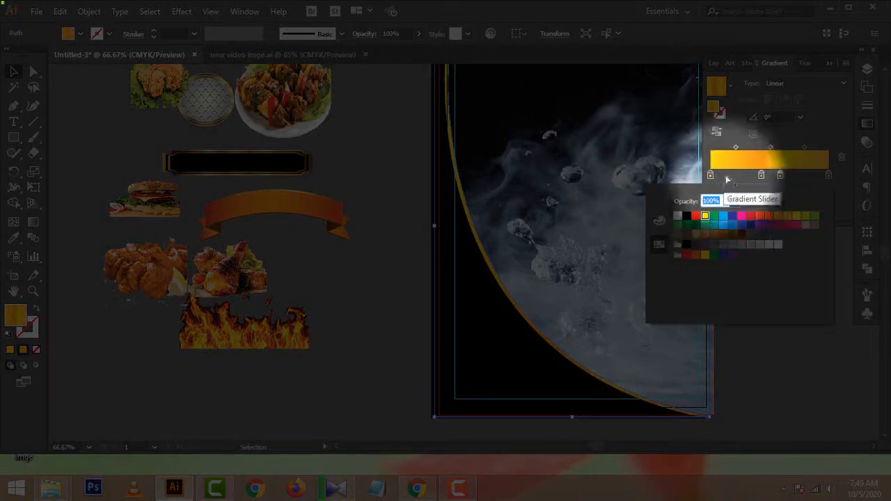
{"action": "left_click", "coordinate": [781, 176]}
{"action": "left_click_drag", "start_coordinate": [781, 176], "coordinate": [800, 178]}
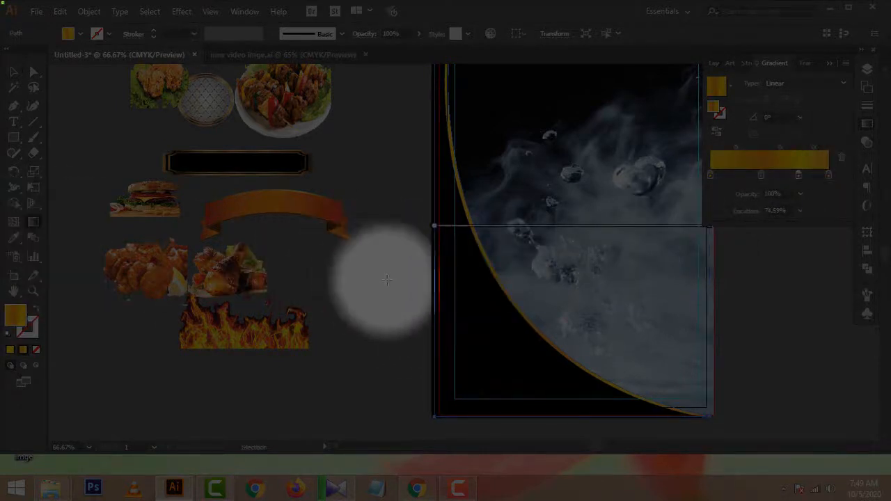
{"action": "left_click_drag", "start_coordinate": [387, 278], "coordinate": [642, 252]}
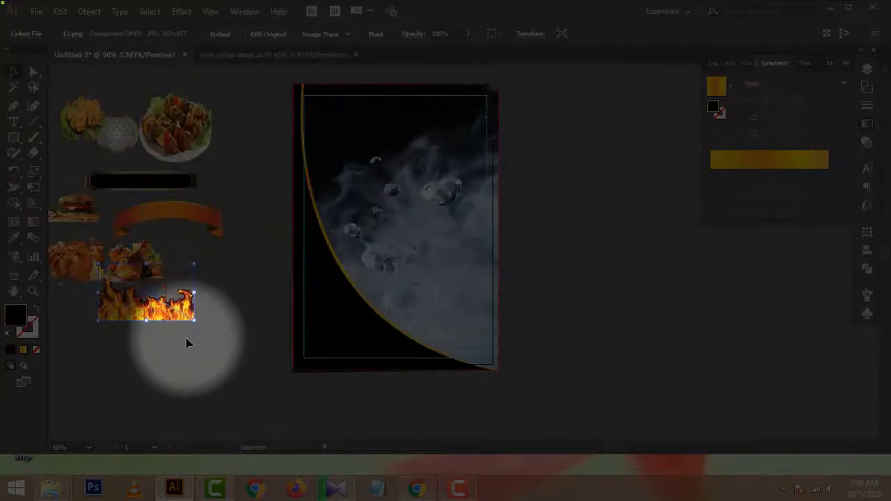
Place the flame image on the page, bring it to the front and position it against the page's right edge.
{"action": "left_click", "coordinate": [194, 348]}
{"action": "left_click_drag", "start_coordinate": [185, 311], "coordinate": [384, 293]}
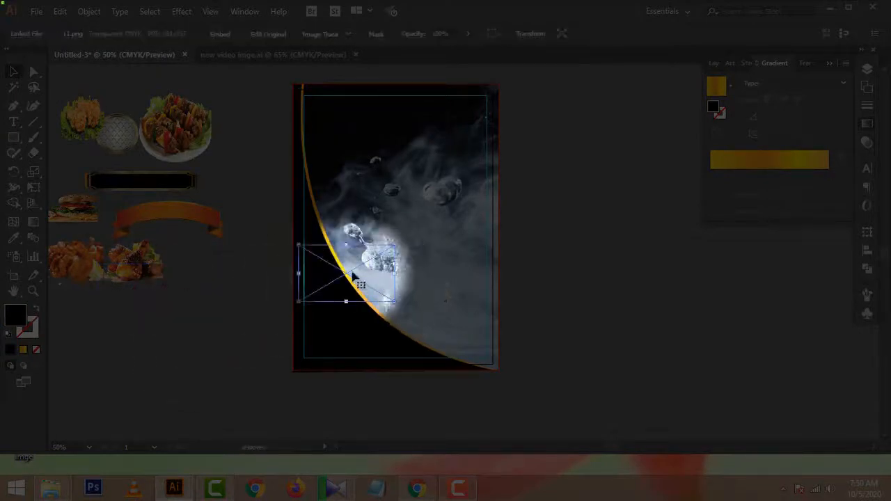
{"action": "right_click", "coordinate": [353, 274]}
{"action": "mouse_move", "coordinate": [431, 366]}
{"action": "left_click", "coordinate": [524, 367]}
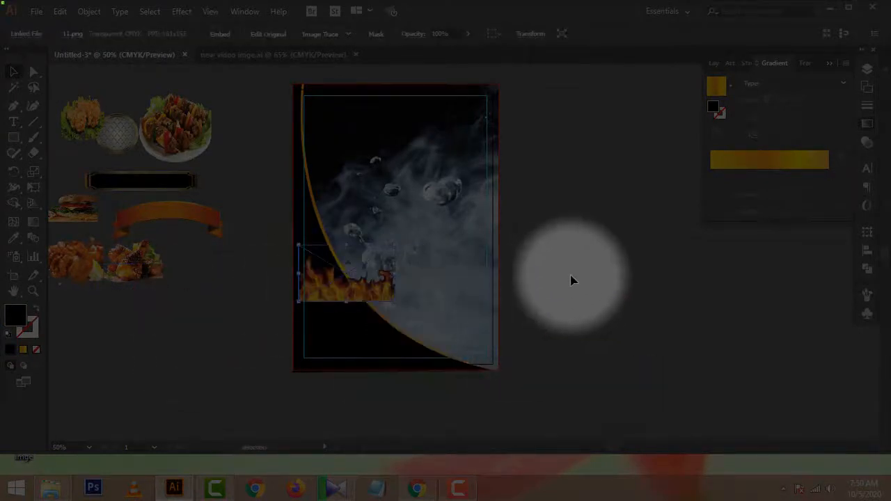
{"action": "left_click_drag", "start_coordinate": [340, 294], "coordinate": [443, 306]}
Stack the flame image beneath the curved black and golden shapes and enlarge it to fill the page's lower-right area.
{"action": "left_click", "coordinate": [716, 63]}
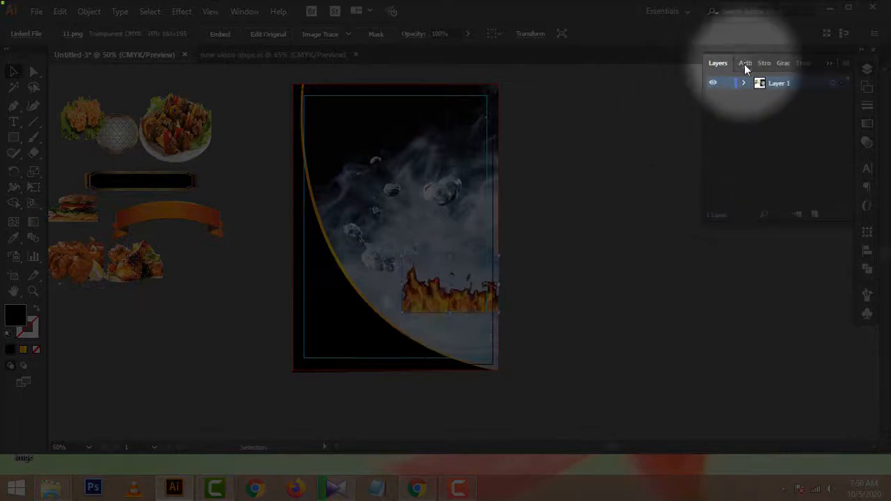
{"action": "left_click", "coordinate": [745, 83]}
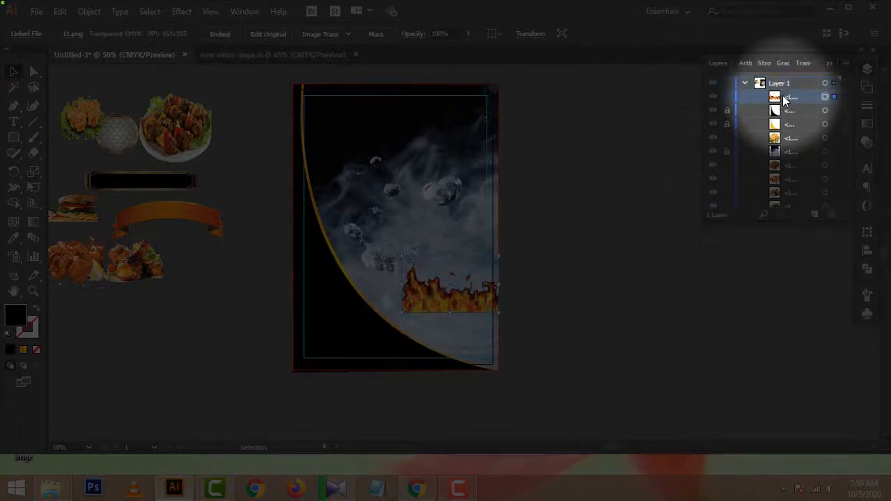
{"action": "mouse_move", "coordinate": [784, 101]}
{"action": "left_mouse_down"}
{"action": "mouse_move", "coordinate": [765, 205]}
{"action": "mouse_move", "coordinate": [790, 133]}
{"action": "mouse_move", "coordinate": [790, 93]}
{"action": "mouse_move", "coordinate": [789, 113]}
{"action": "left_mouse_up"}
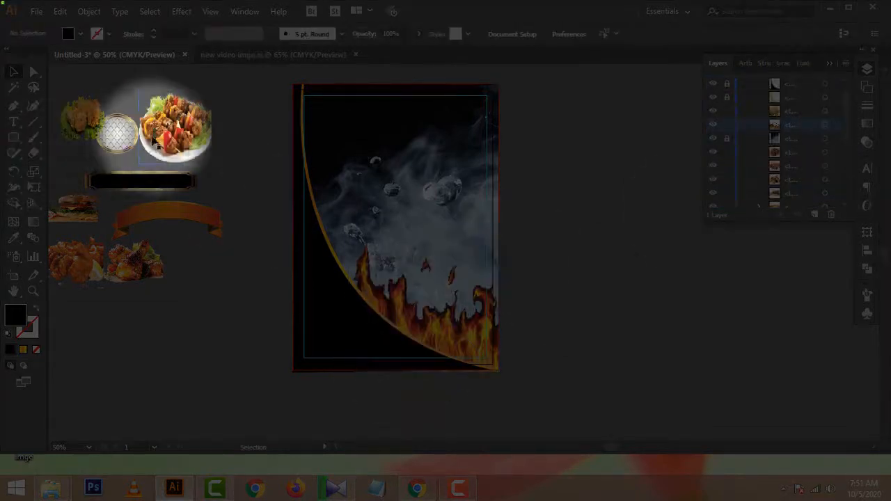
Place the burger image on the page over the flames and bring it to the front.
{"action": "left_click_drag", "start_coordinate": [73, 211], "coordinate": [443, 289]}
{"action": "right_click", "coordinate": [436, 286]}
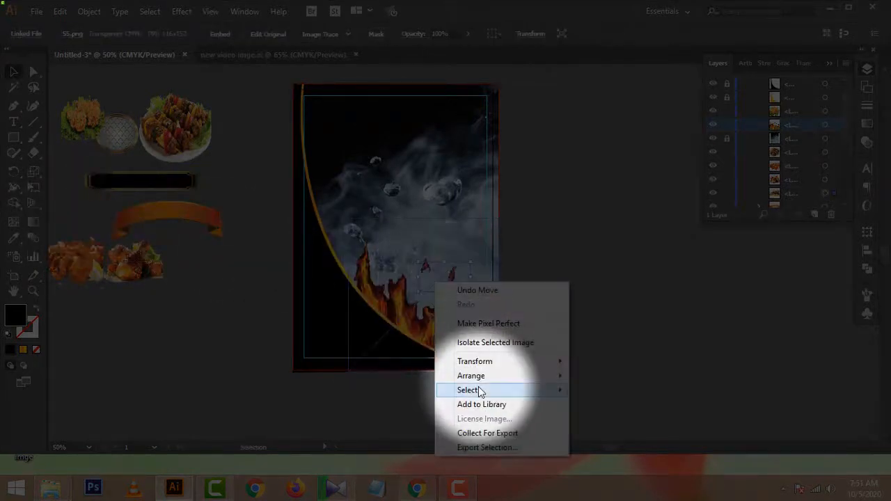
{"action": "mouse_move", "coordinate": [479, 376]}
{"action": "left_click", "coordinate": [584, 391]}
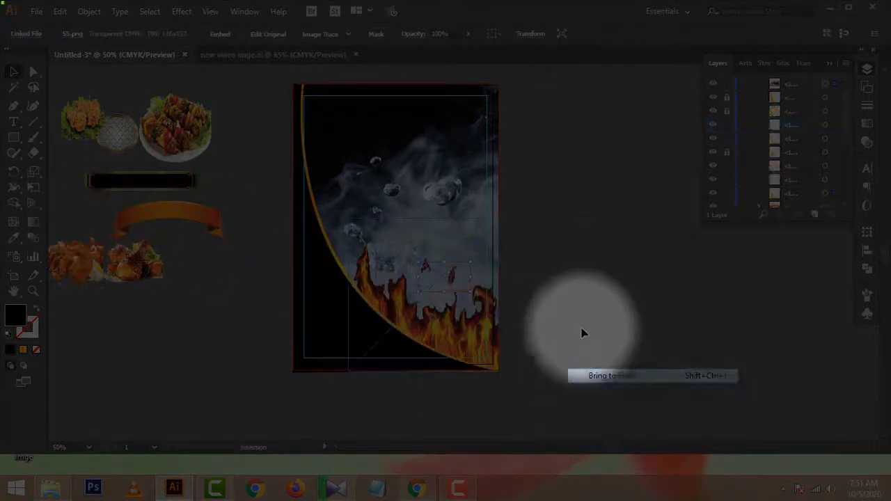
Enlarge the burger image and fit it against the page's right edge over the flames.
{"action": "mouse_move", "coordinate": [467, 279]}
{"action": "left_mouse_down"}
{"action": "mouse_move", "coordinate": [472, 298]}
{"action": "mouse_move", "coordinate": [465, 294]}
{"action": "left_mouse_up"}
{"action": "left_click_drag", "start_coordinate": [470, 305], "coordinate": [498, 325]}
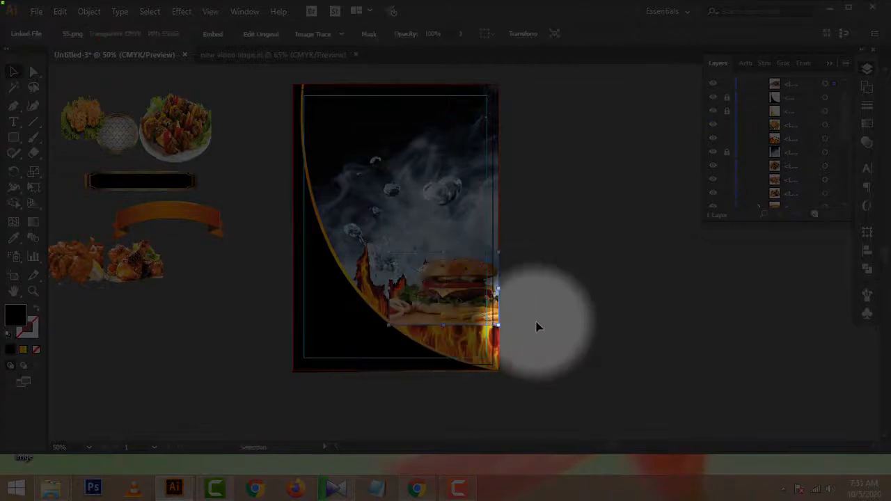
{"action": "left_click_drag", "start_coordinate": [389, 252], "coordinate": [359, 234]}
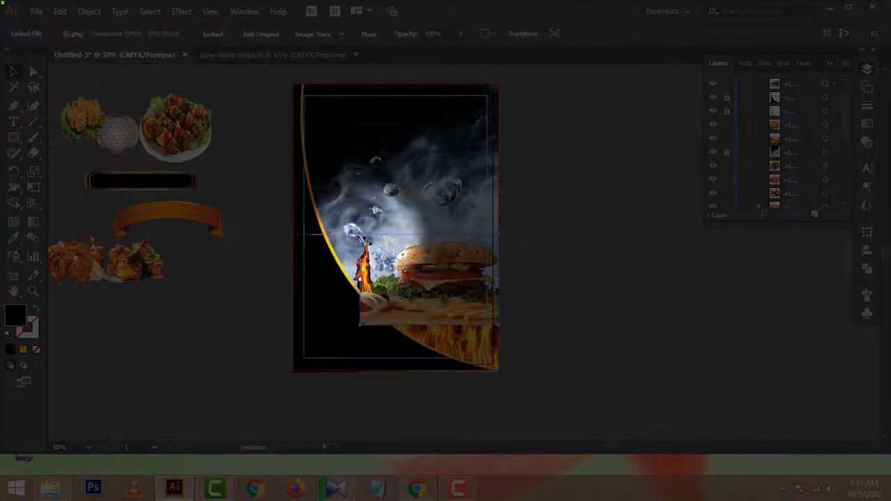
{"action": "left_click_drag", "start_coordinate": [357, 324], "coordinate": [393, 324]}
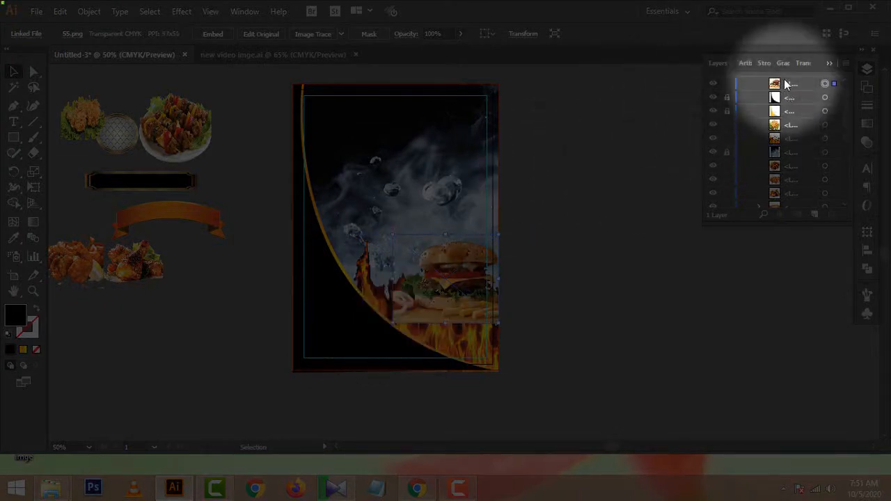
Stack the burger image beneath the curved shapes, enlarge it further and lower it into the page's lower-right corner.
{"action": "left_click_drag", "start_coordinate": [787, 83], "coordinate": [791, 132]}
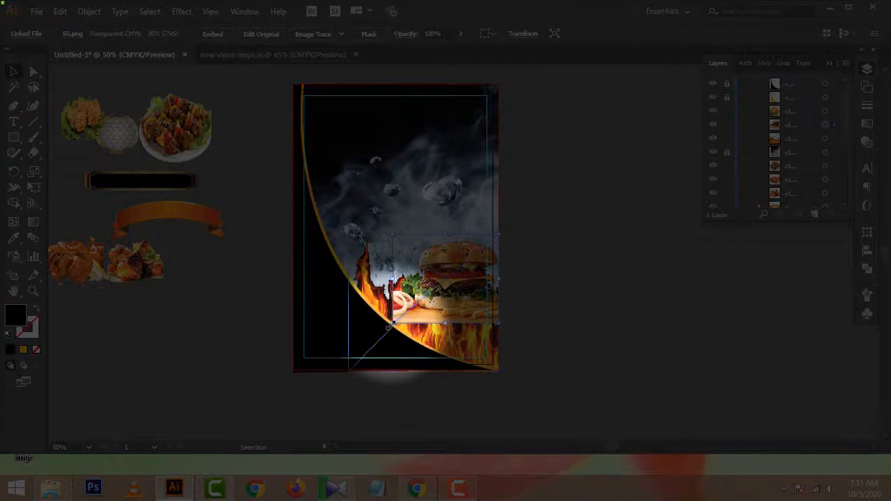
{"action": "left_click_drag", "start_coordinate": [393, 323], "coordinate": [374, 334]}
{"action": "left_click", "coordinate": [548, 270]}
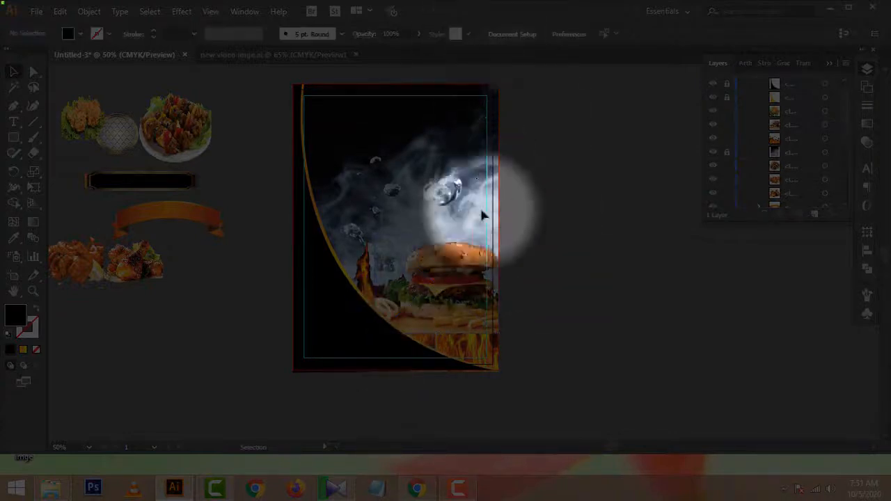
{"action": "left_click", "coordinate": [480, 306]}
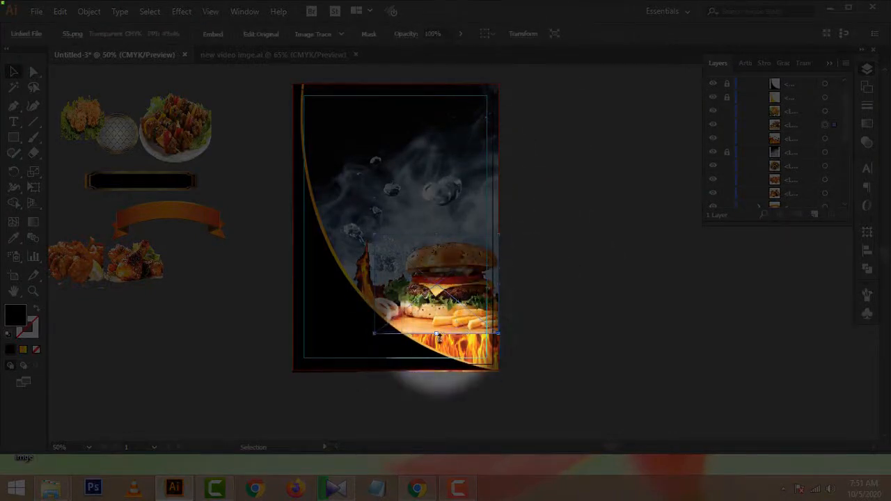
{"action": "left_click_drag", "start_coordinate": [442, 346], "coordinate": [442, 345]}
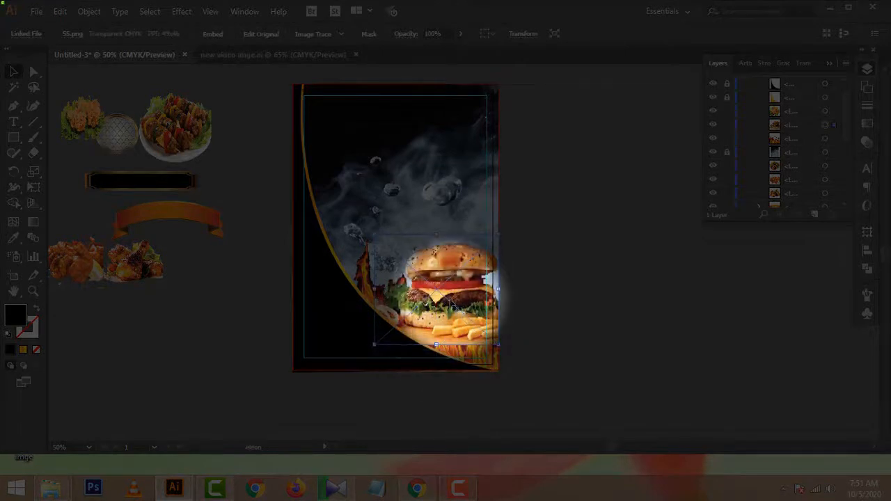
{"action": "left_click_drag", "start_coordinate": [451, 293], "coordinate": [452, 346]}
{"action": "left_click", "coordinate": [582, 322]}
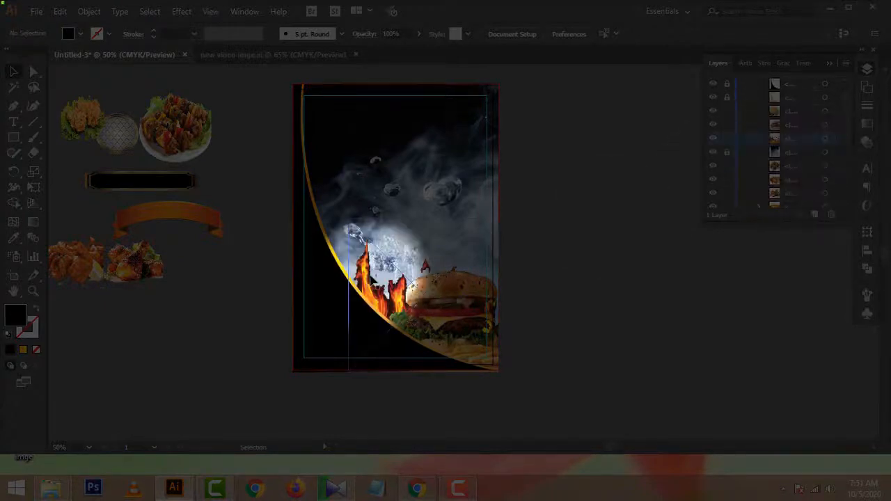
Stretch the flame image upward so the flames rise higher behind the burger.
{"action": "left_click", "coordinate": [411, 239]}
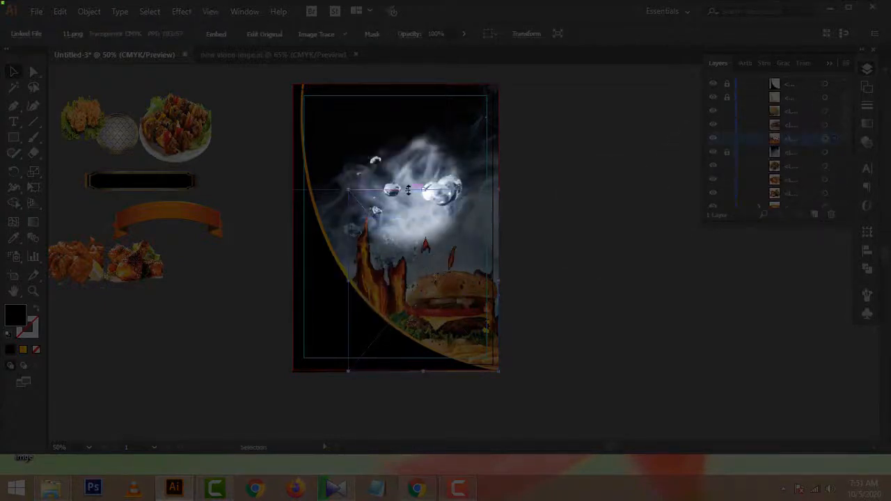
{"action": "key", "text": "ctrl+minus"}
Place the round patterned frame over the golden curve near the page's left edge and bring it to the front.
{"action": "left_click", "coordinate": [240, 209]}
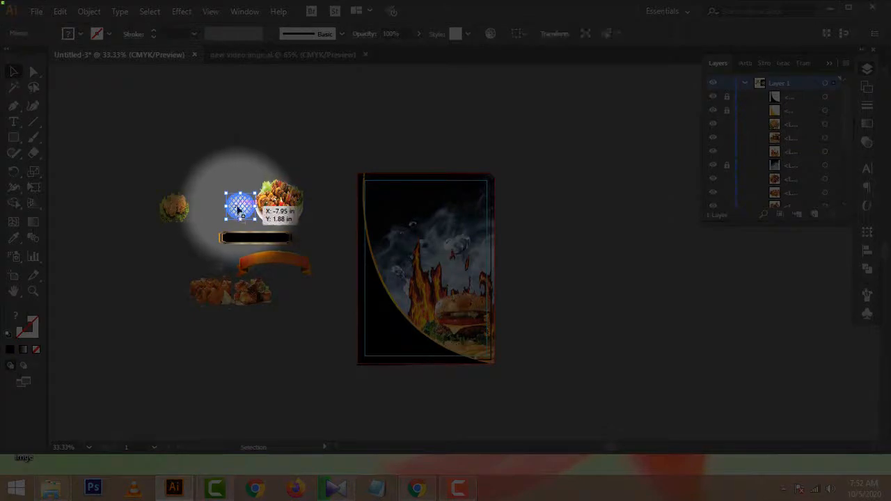
{"action": "left_click_drag", "start_coordinate": [240, 209], "coordinate": [374, 236]}
{"action": "right_click", "coordinate": [374, 237]}
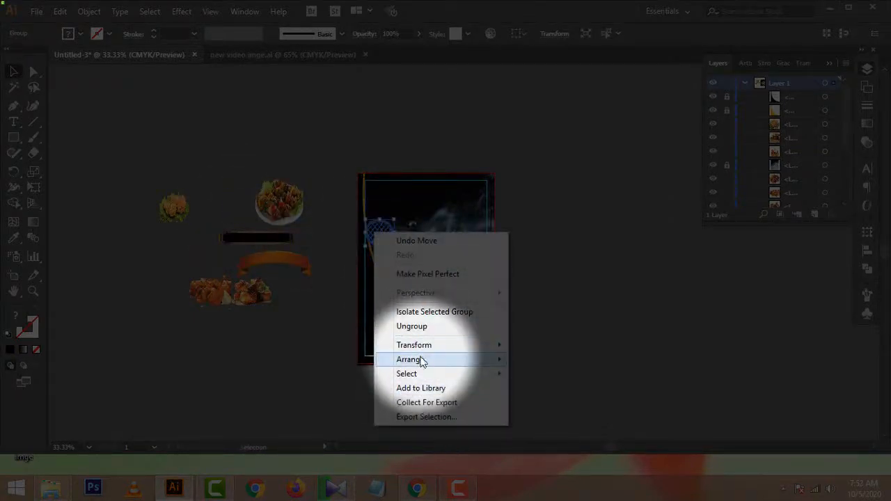
{"action": "mouse_move", "coordinate": [533, 362]}
{"action": "left_click", "coordinate": [563, 360]}
{"action": "left_click", "coordinate": [562, 258]}
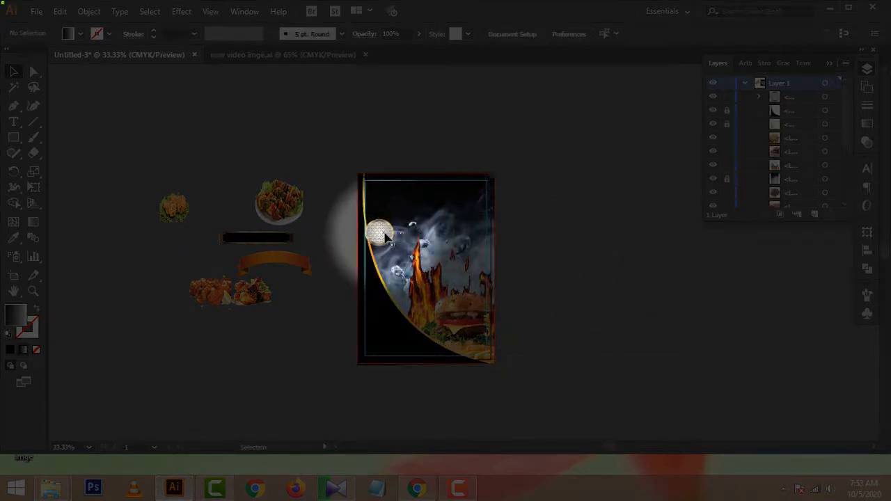
Duplicate the round patterned frame across the page to make a row of four.
{"action": "left_click_drag", "start_coordinate": [387, 236], "coordinate": [485, 237]}
{"action": "key", "text": "ctrl+plus"}
{"action": "key", "text": "ctrl+plus"}
{"action": "key", "text": "ctrl+plus"}
{"action": "key", "text": "ctrl+plus"}
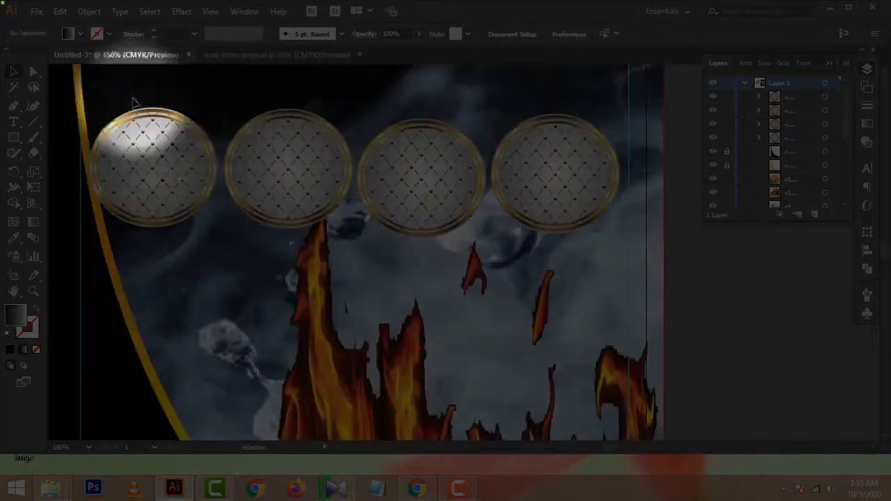
Select and lock the burger and flame images so they stay out of the frame selection.
{"action": "left_click_drag", "start_coordinate": [133, 98], "coordinate": [569, 189]}
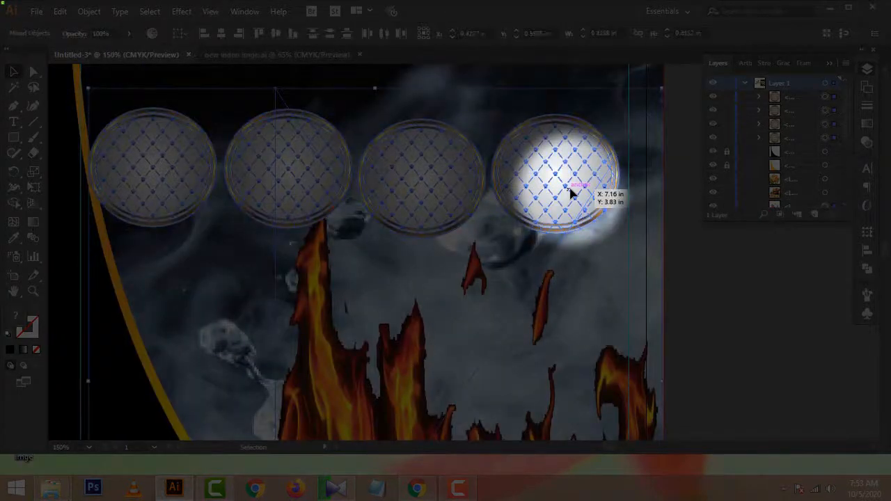
{"action": "left_click", "coordinate": [726, 309]}
{"action": "scroll", "coordinate": [724, 308], "scroll_direction": "down", "scroll_amount": 3}
{"action": "scroll", "coordinate": [700, 351], "scroll_direction": "right", "scroll_amount": 1}
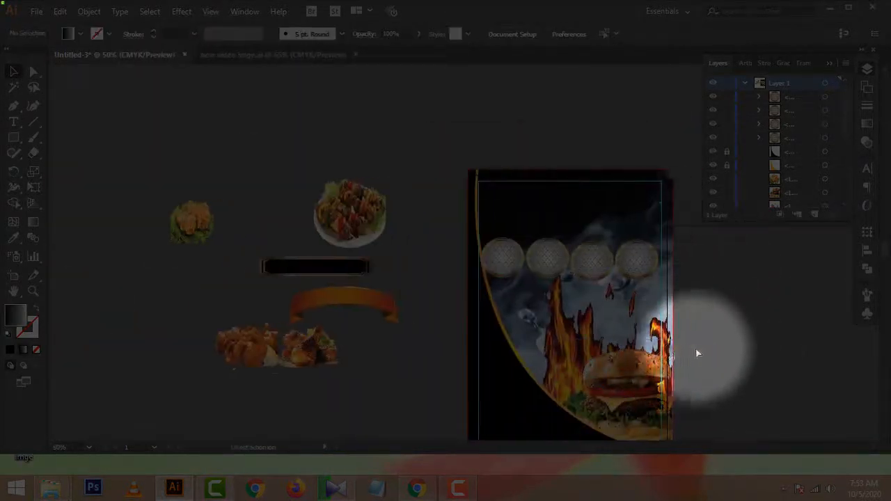
{"action": "left_click_drag", "start_coordinate": [742, 356], "coordinate": [609, 382]}
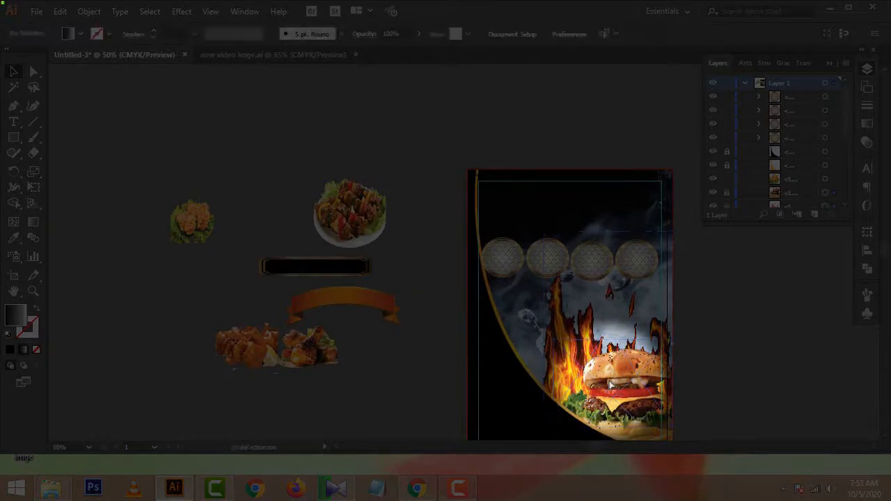
Select the four round patterned frames and space them evenly across the page.
{"action": "scroll", "coordinate": [550, 356], "scroll_direction": "right", "scroll_amount": 2}
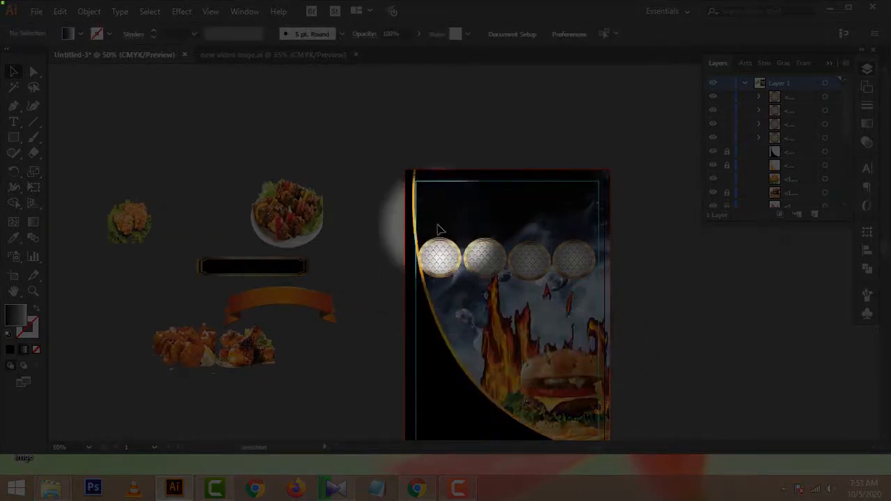
{"action": "left_click_drag", "start_coordinate": [438, 225], "coordinate": [601, 263]}
{"action": "left_click", "coordinate": [633, 318]}
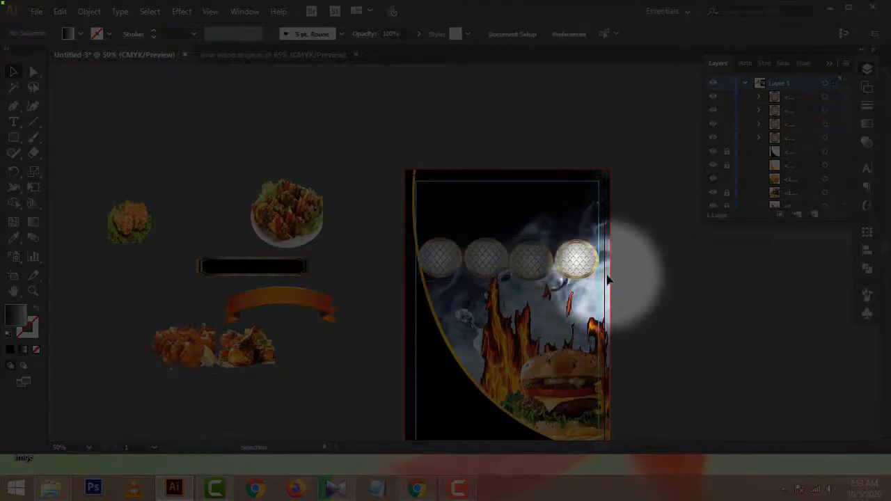
{"action": "scroll", "coordinate": [571, 267], "scroll_direction": "down", "scroll_amount": 3}
{"action": "scroll", "coordinate": [570, 272], "scroll_direction": "down", "scroll_amount": 2}
{"action": "scroll", "coordinate": [440, 282], "scroll_direction": "right", "scroll_amount": 2}
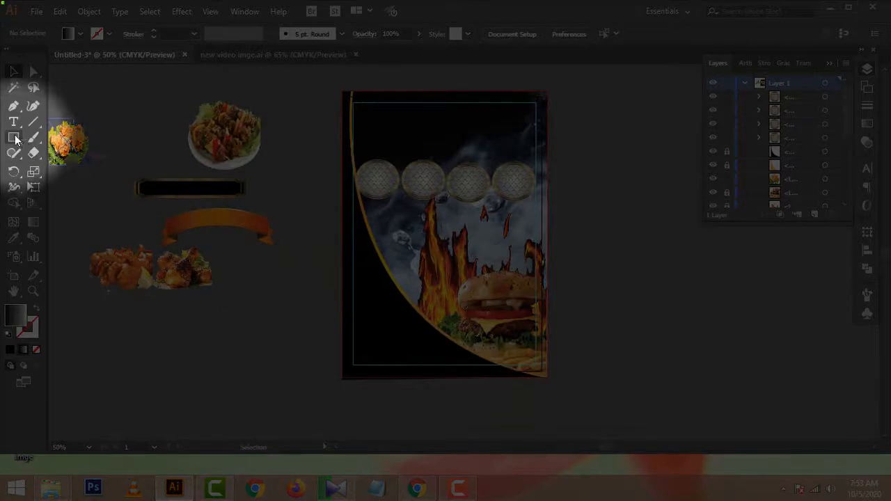
Draw a circle about 1.44 in across with the Ellipse tool, above the row of patterned frames.
{"action": "left_click_drag", "start_coordinate": [15, 139], "coordinate": [49, 167]}
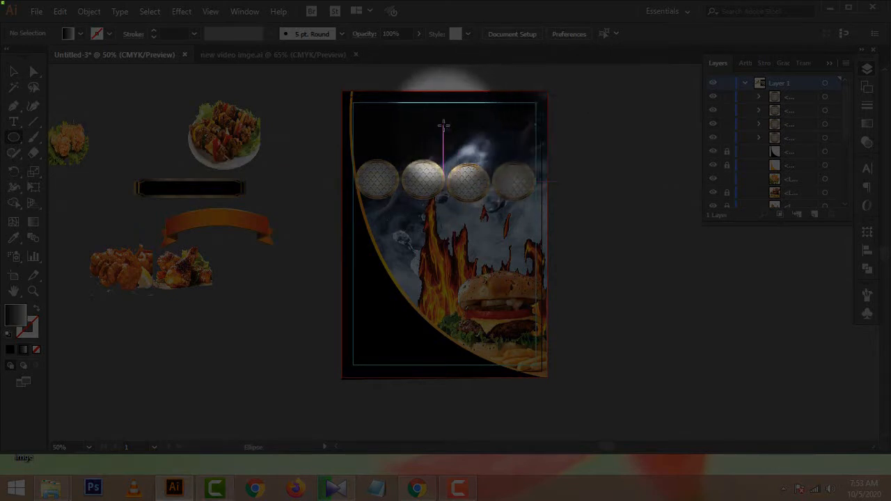
{"action": "left_click_drag", "start_coordinate": [443, 125], "coordinate": [449, 130]}
{"action": "left_click_drag", "start_coordinate": [458, 140], "coordinate": [459, 142]}
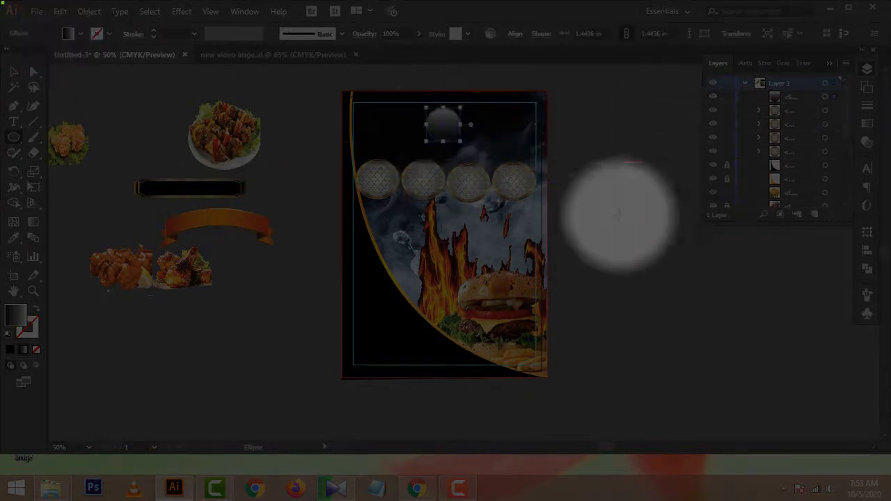
Fill the circle with the golden gradient sampled from the curve's edge using the Eyedropper tool.
{"action": "left_click", "coordinate": [13, 237]}
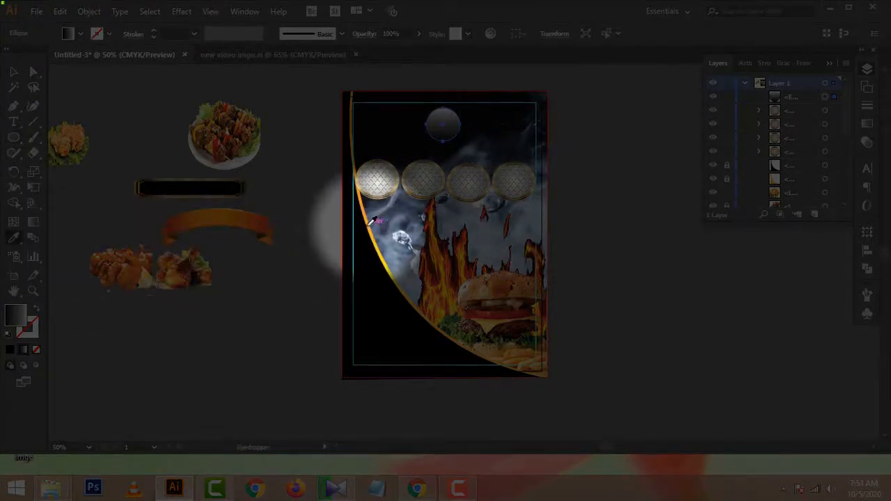
{"action": "left_click", "coordinate": [368, 225]}
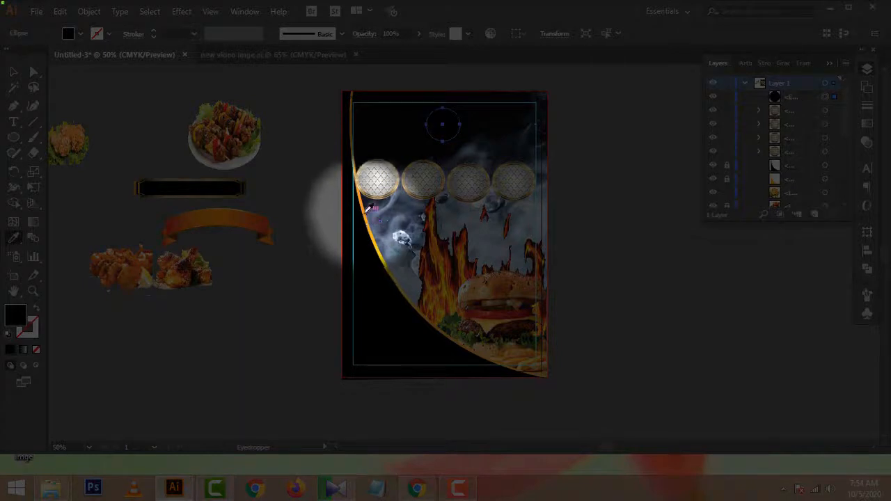
{"action": "left_click", "coordinate": [367, 210]}
{"action": "left_click", "coordinate": [13, 72]}
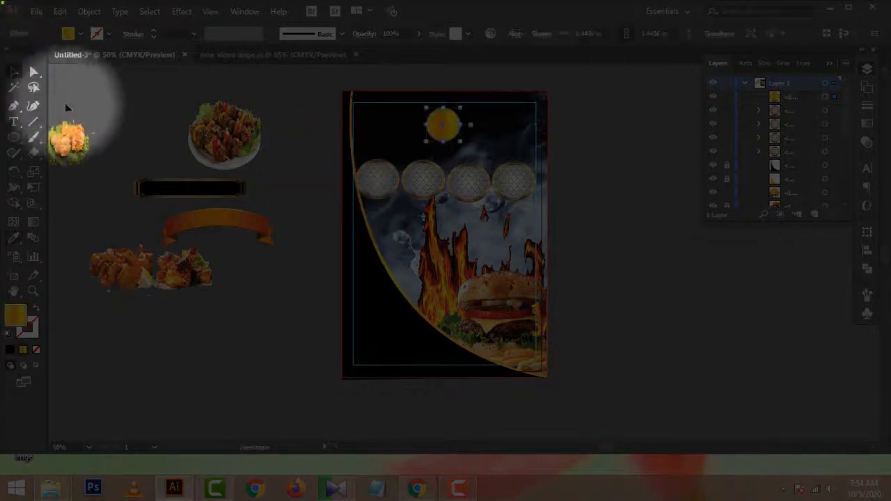
{"action": "left_click", "coordinate": [123, 127]}
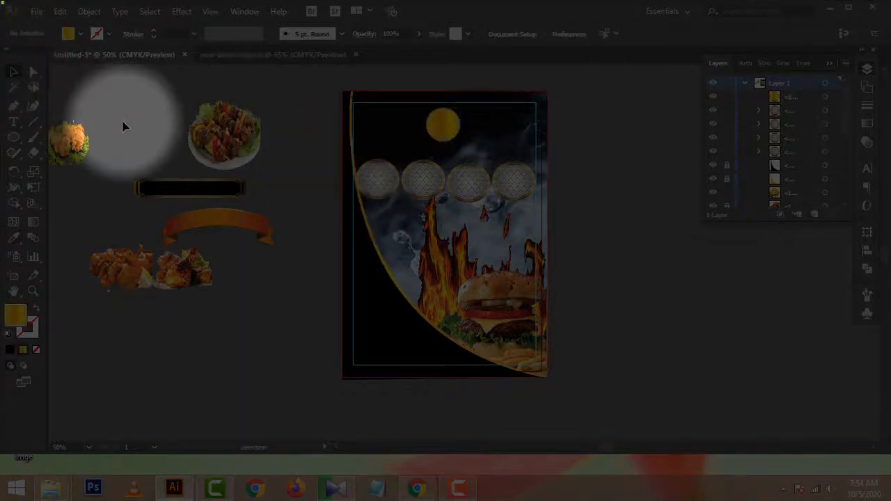
Copy the golden circle in place, fill the copy white and scale it about its centre to about 1.25 in across.
{"action": "left_click", "coordinate": [456, 125]}
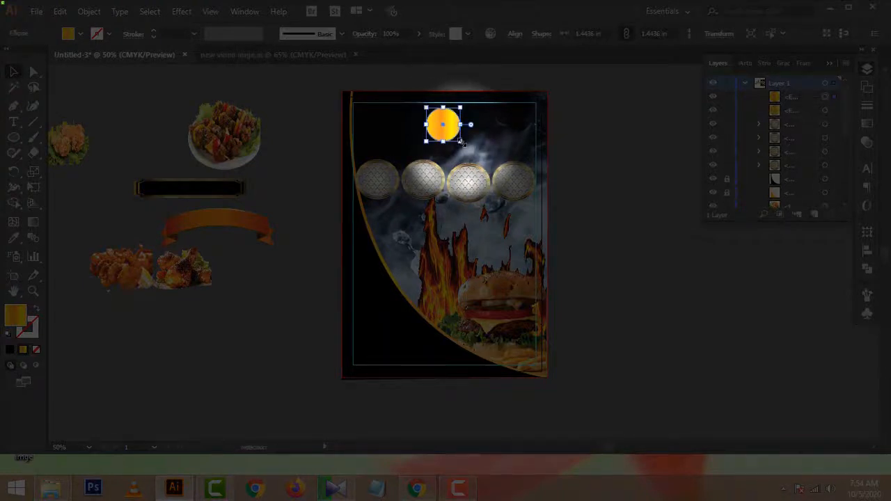
{"action": "left_click", "coordinate": [80, 33]}
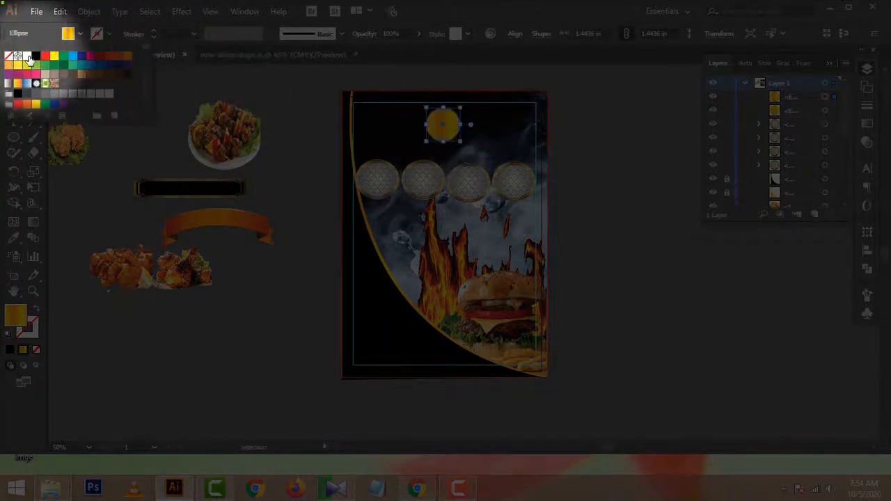
{"action": "left_click", "coordinate": [28, 60]}
{"action": "left_click", "coordinate": [462, 144]}
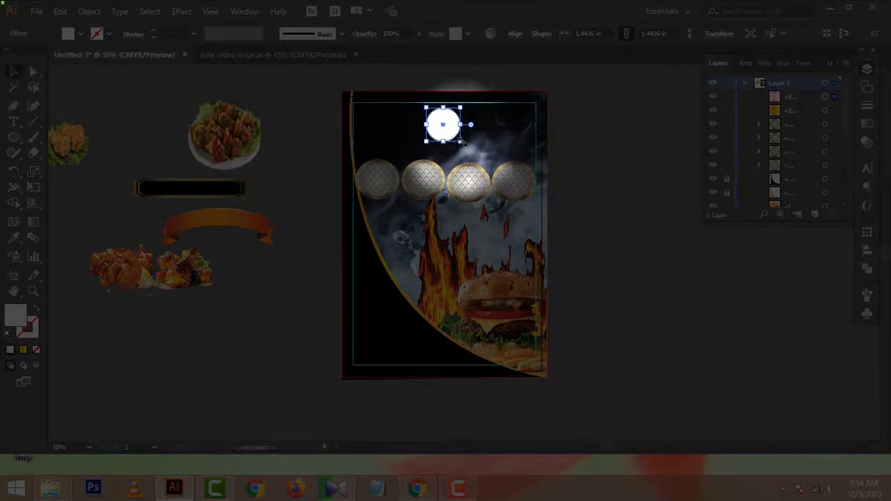
{"action": "left_click", "coordinate": [577, 149]}
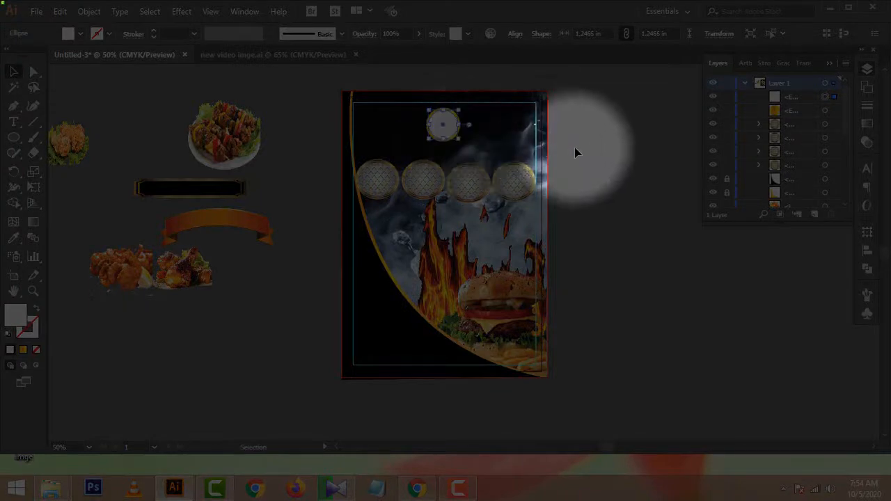
Draw a small horizontal rectangle below the first patterned frame with the Rectangle tool and fill it black.
{"action": "scroll", "coordinate": [456, 154], "scroll_direction": "up", "scroll_amount": 2}
{"action": "scroll", "coordinate": [479, 121], "scroll_direction": "down", "scroll_amount": 2}
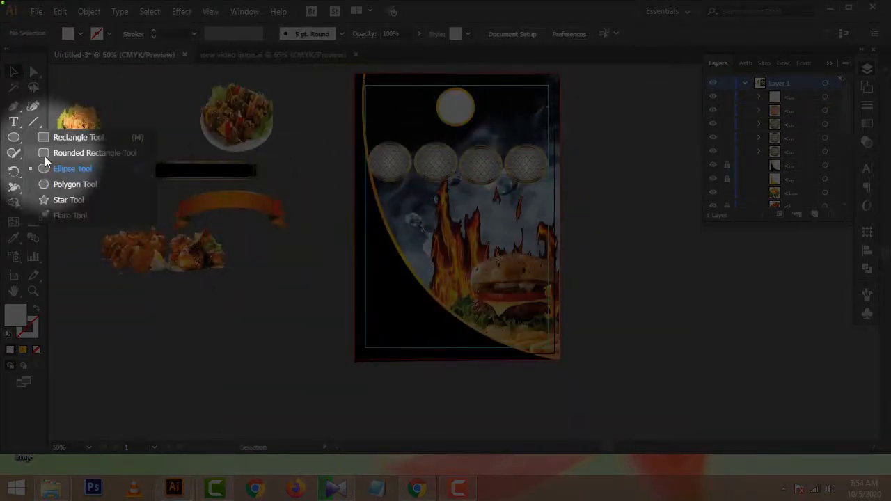
{"action": "left_click", "coordinate": [77, 137]}
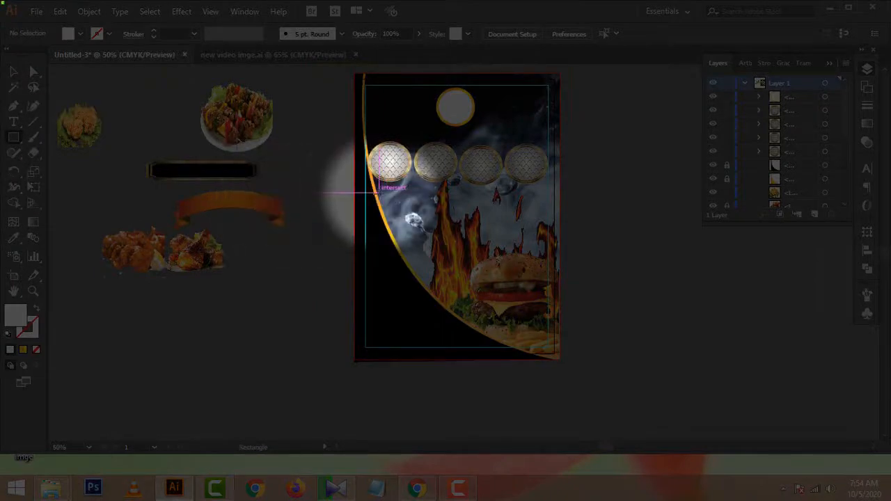
{"action": "left_click_drag", "start_coordinate": [380, 191], "coordinate": [416, 202]}
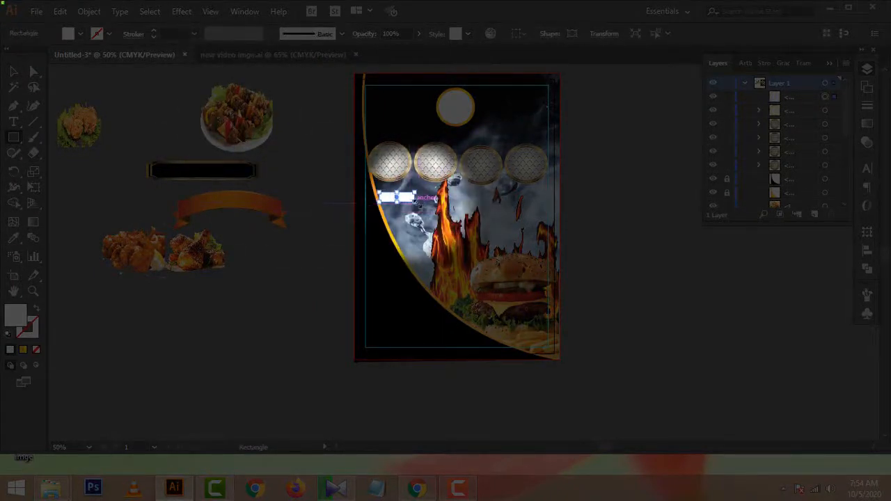
{"action": "left_click", "coordinate": [79, 35]}
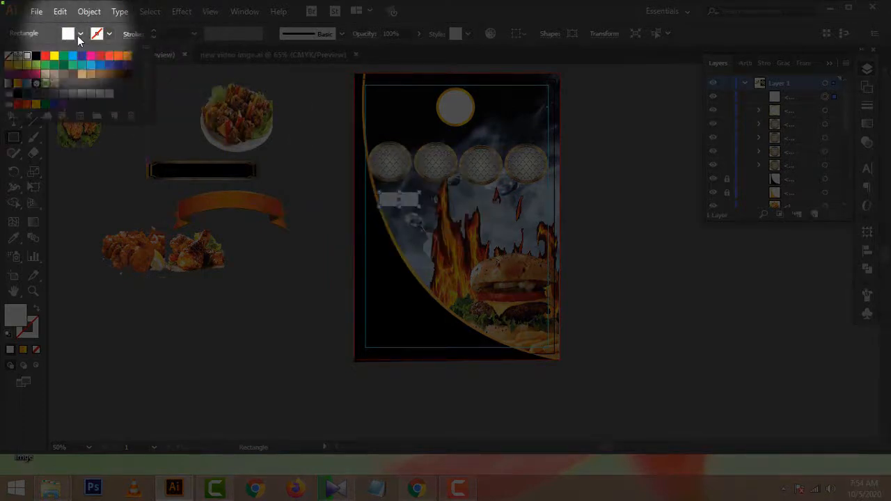
{"action": "left_click", "coordinate": [36, 56]}
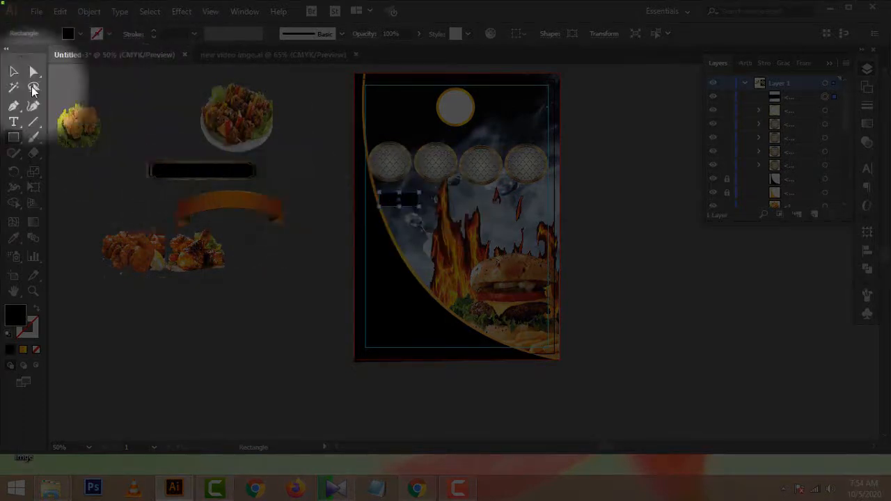
{"action": "left_click", "coordinate": [13, 71]}
{"action": "left_click", "coordinate": [260, 173]}
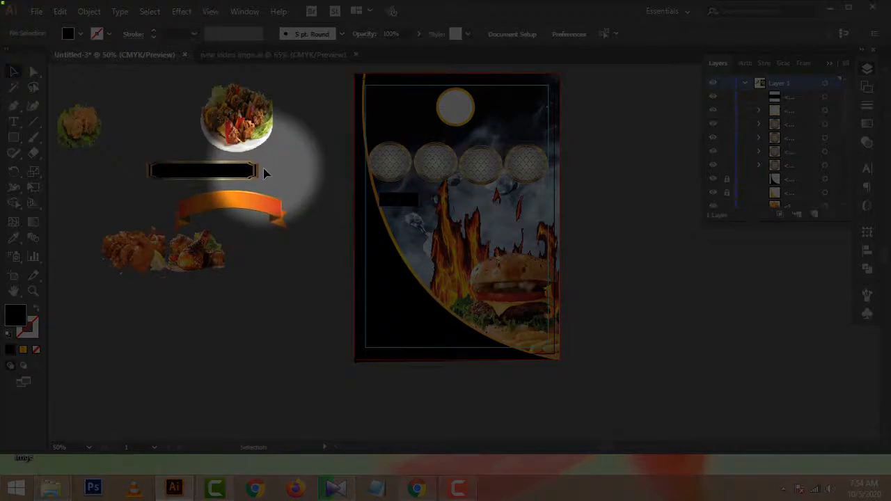
Shrink the gold-rimmed white circle onto the right end of the black rectangle and bring it to the front.
{"action": "scroll", "coordinate": [270, 172], "scroll_direction": "right", "scroll_amount": 3}
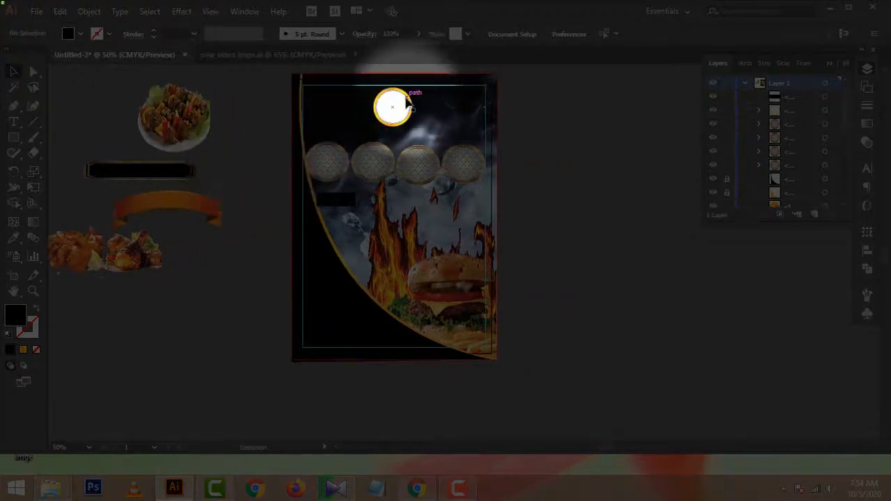
{"action": "left_click", "coordinate": [411, 110]}
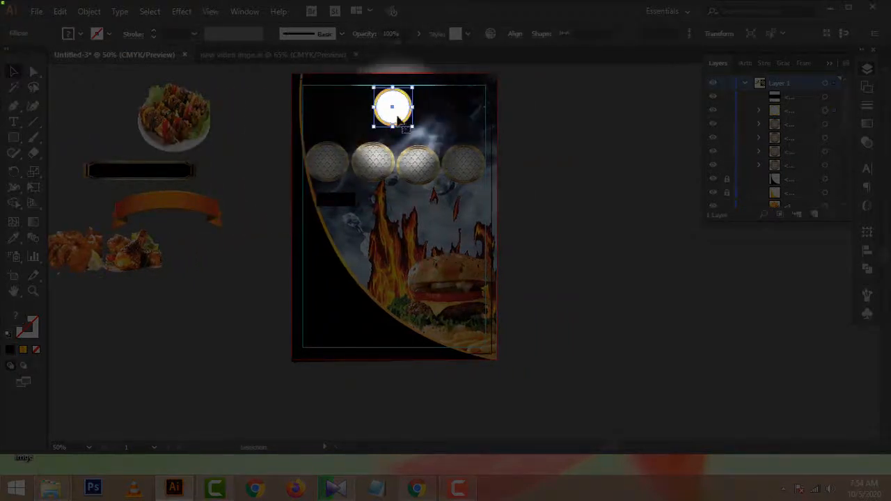
{"action": "left_click_drag", "start_coordinate": [410, 126], "coordinate": [357, 202]}
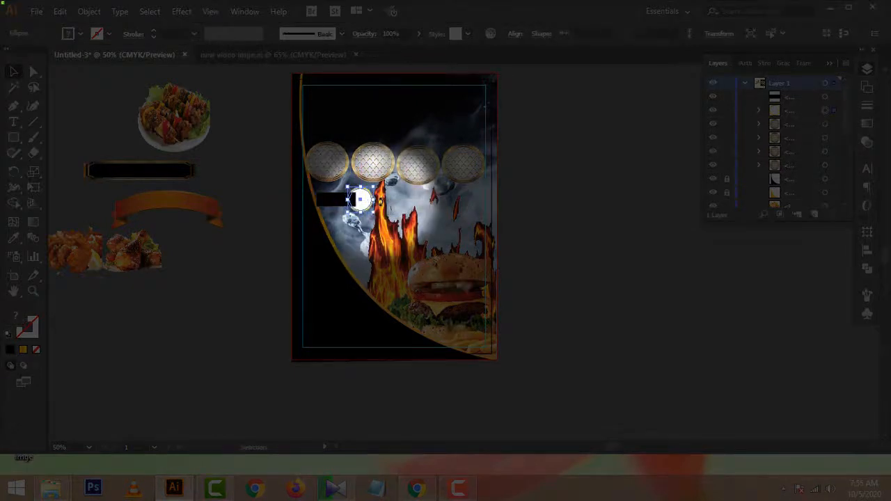
{"action": "right_click", "coordinate": [360, 201]}
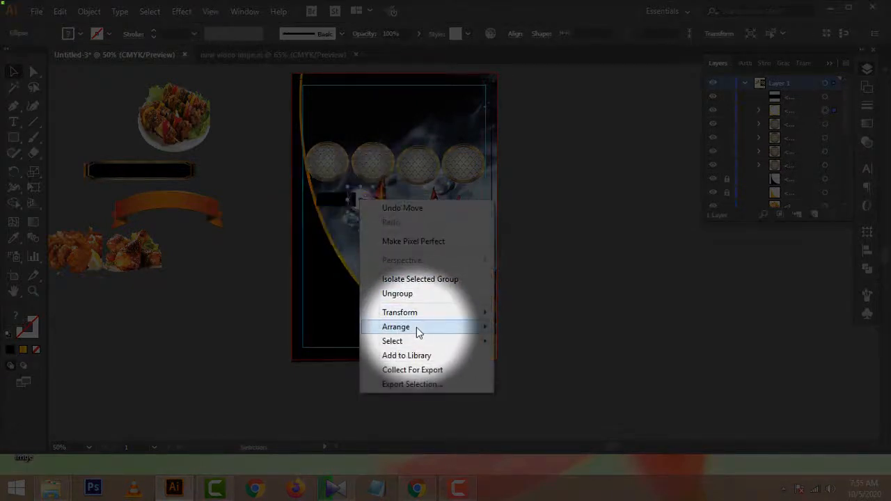
{"action": "mouse_move", "coordinate": [419, 329]}
{"action": "left_click", "coordinate": [548, 329]}
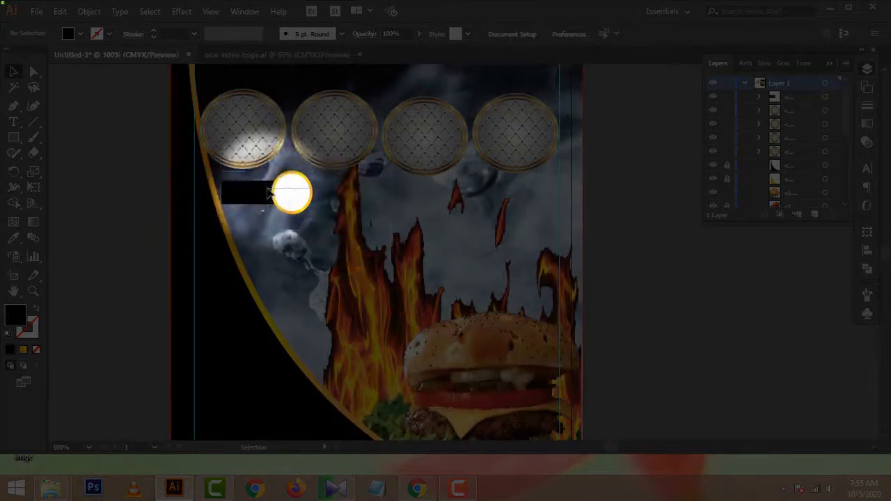
Duplicate the black bar with its circle across the page to make a row of four beneath the patterned frames.
{"action": "left_click_drag", "start_coordinate": [269, 194], "coordinate": [538, 200]}
{"action": "left_click", "coordinate": [437, 211]}
{"action": "left_click", "coordinate": [637, 204]}
{"action": "left_click_drag", "start_coordinate": [256, 200], "coordinate": [567, 199]}
{"action": "left_click_drag", "start_coordinate": [465, 199], "coordinate": [427, 189]}
{"action": "left_click", "coordinate": [620, 203]}
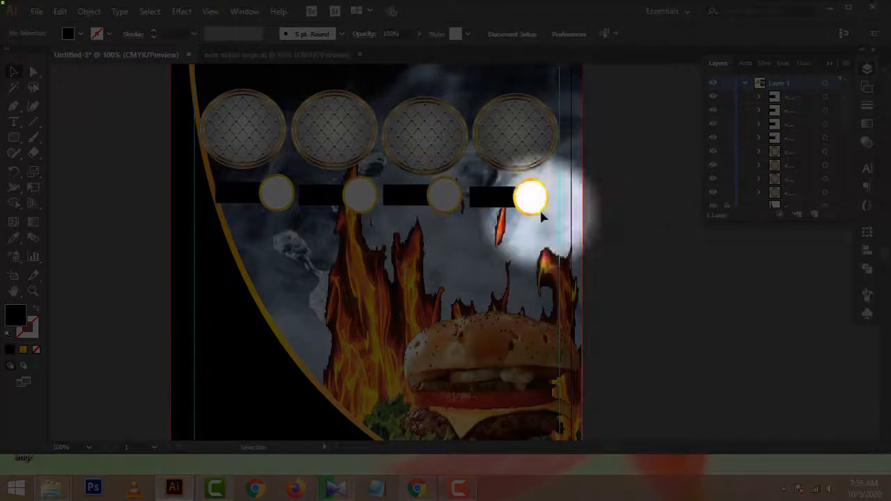
Narrow the first bar-and-circle label slightly from its left edge so it clears the golden curve.
{"action": "left_click", "coordinate": [235, 198]}
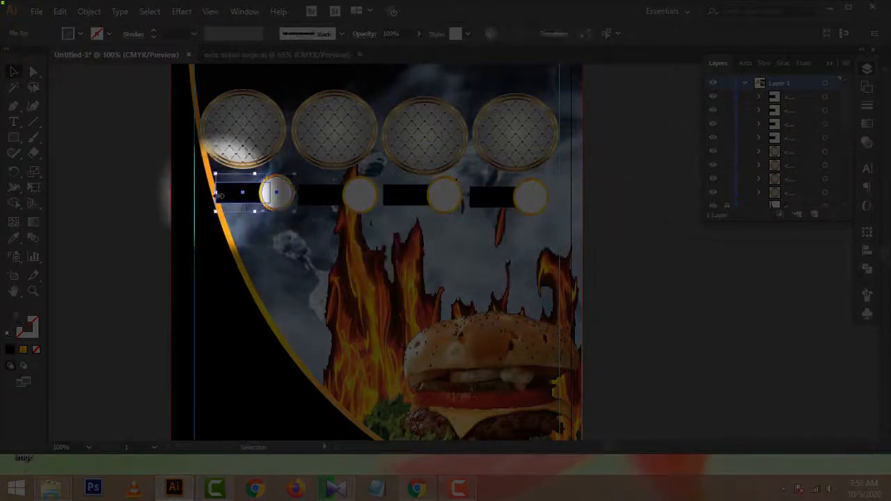
{"action": "left_click_drag", "start_coordinate": [223, 194], "coordinate": [222, 193]}
{"action": "left_click", "coordinate": [246, 229]}
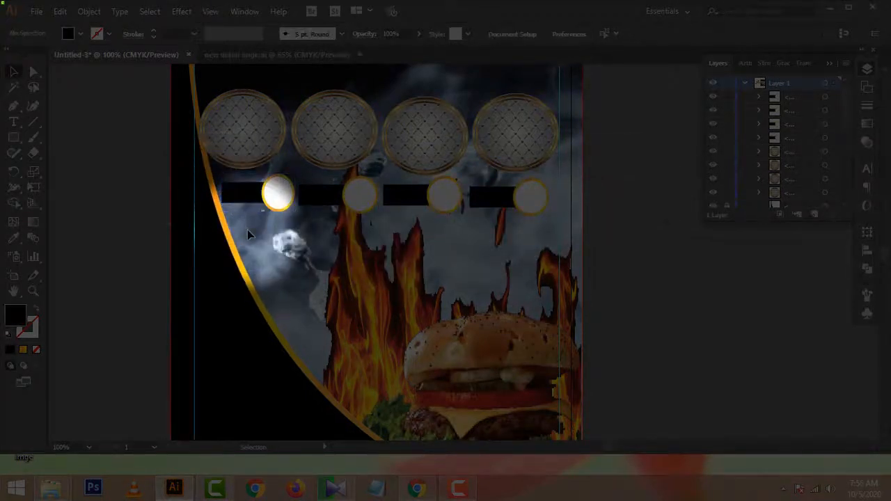
Move the black gold-framed banner to the top of the flyer and bring it to the front.
{"action": "scroll", "coordinate": [250, 237], "scroll_direction": "up", "scroll_amount": 3}
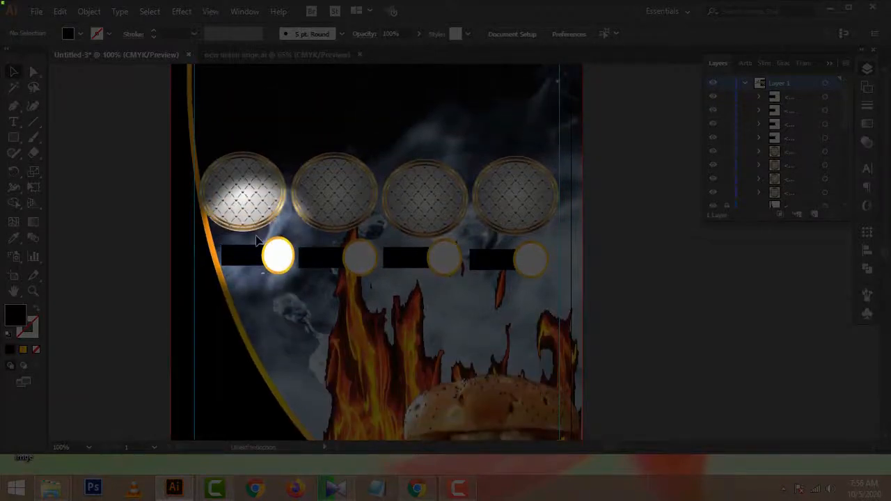
{"action": "scroll", "coordinate": [259, 240], "scroll_direction": "down", "scroll_amount": 2}
{"action": "scroll", "coordinate": [184, 246], "scroll_direction": "left", "scroll_amount": 3}
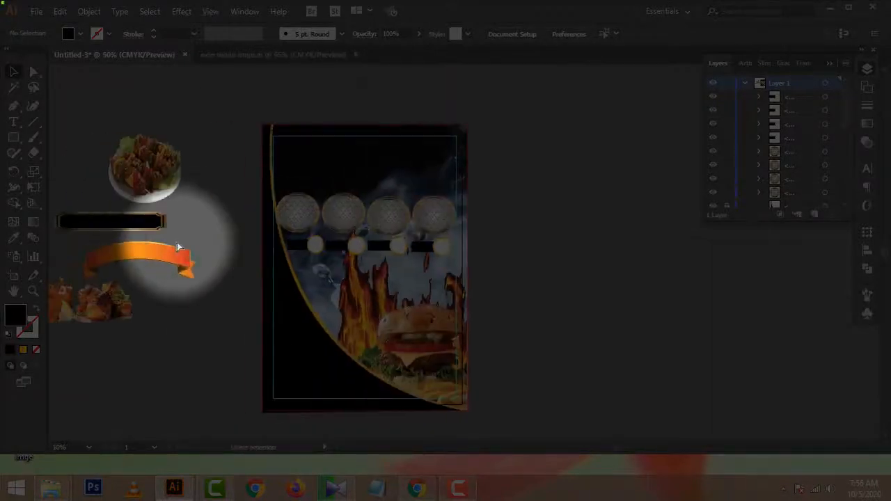
{"action": "left_click", "coordinate": [106, 228]}
{"action": "left_click_drag", "start_coordinate": [103, 222], "coordinate": [363, 150]}
{"action": "right_click", "coordinate": [362, 150]}
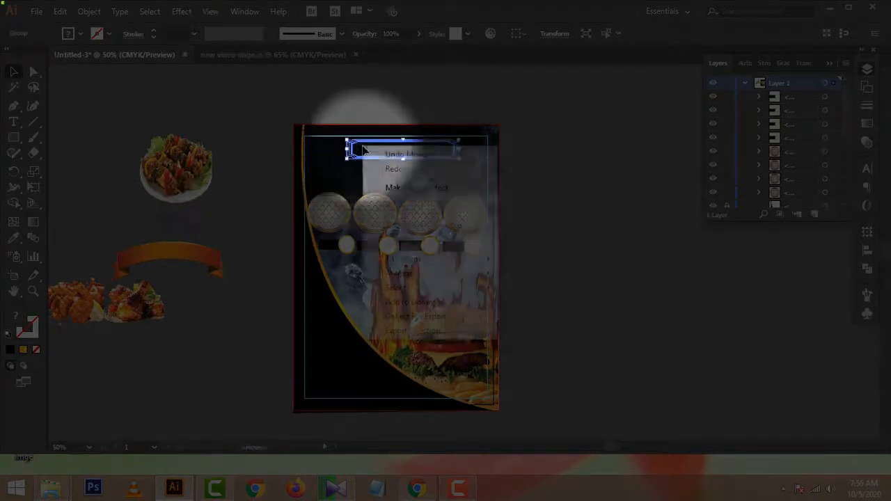
{"action": "mouse_move", "coordinate": [406, 275]}
{"action": "left_click", "coordinate": [540, 274]}
{"action": "left_click", "coordinate": [571, 169]}
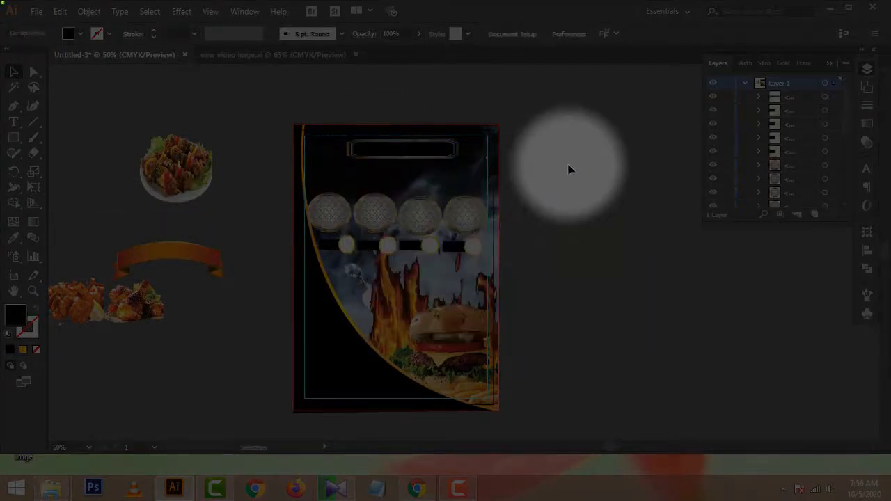
Move the orange ribbon beneath the black gold-framed banner and bring it to the front.
{"action": "left_click_drag", "start_coordinate": [146, 259], "coordinate": [377, 178]}
{"action": "right_click", "coordinate": [377, 179]}
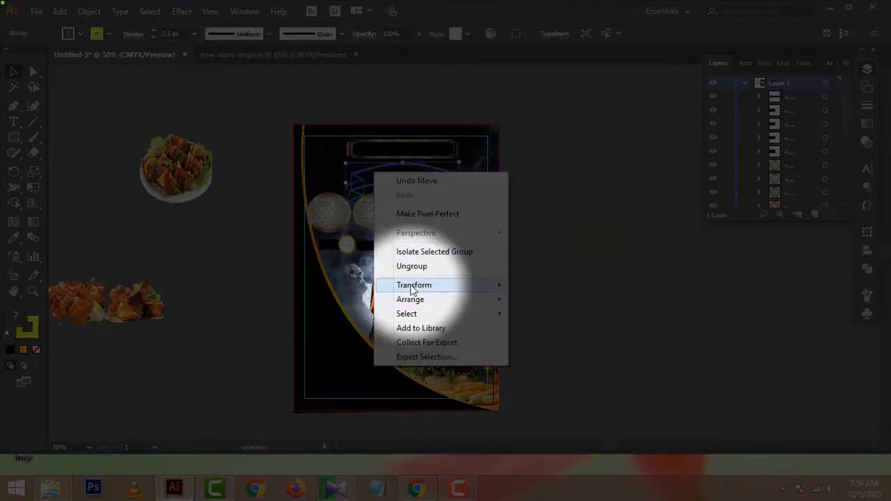
{"action": "mouse_move", "coordinate": [417, 306]}
{"action": "left_click", "coordinate": [529, 300]}
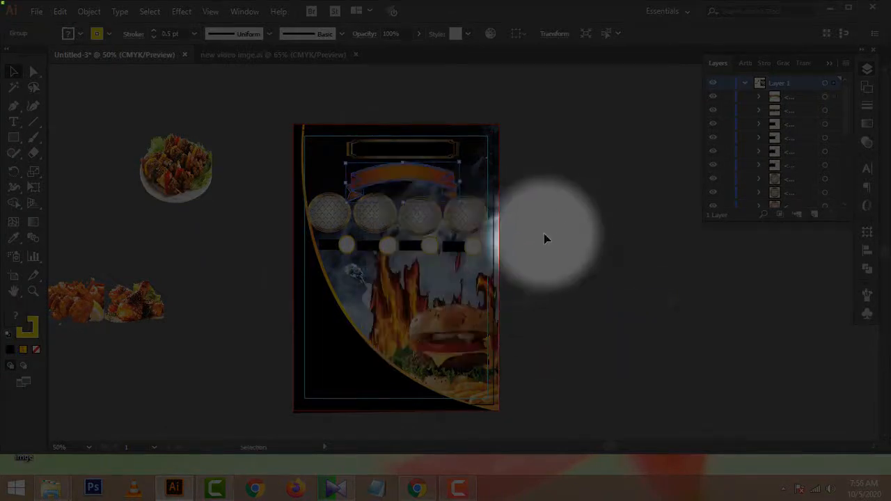
{"action": "left_click", "coordinate": [545, 239]}
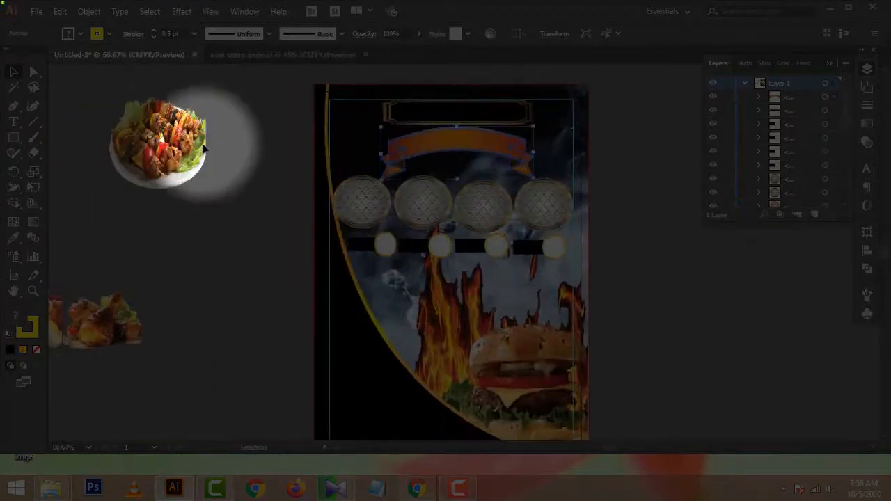
Move the single chicken image (123.png) over the first patterned frame and bring it to the front.
{"action": "left_click_drag", "start_coordinate": [114, 298], "coordinate": [363, 195]}
{"action": "right_click", "coordinate": [377, 189]}
{"action": "mouse_move", "coordinate": [418, 284]}
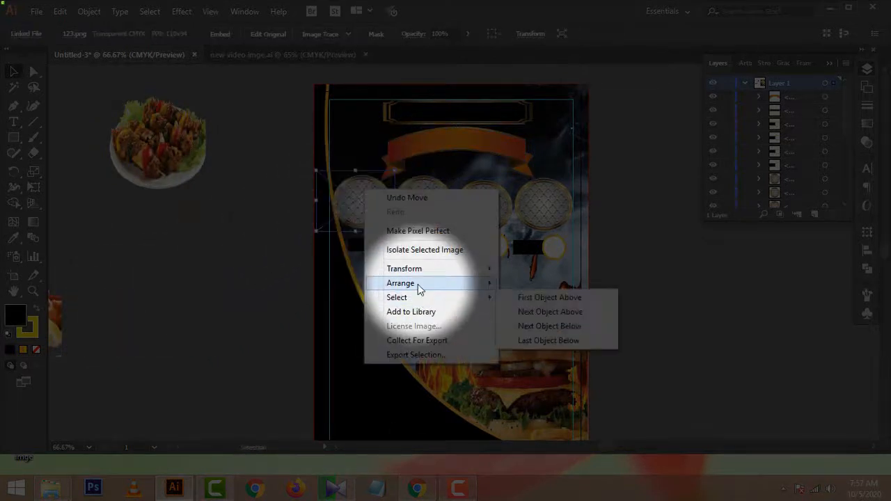
{"action": "left_click", "coordinate": [519, 284]}
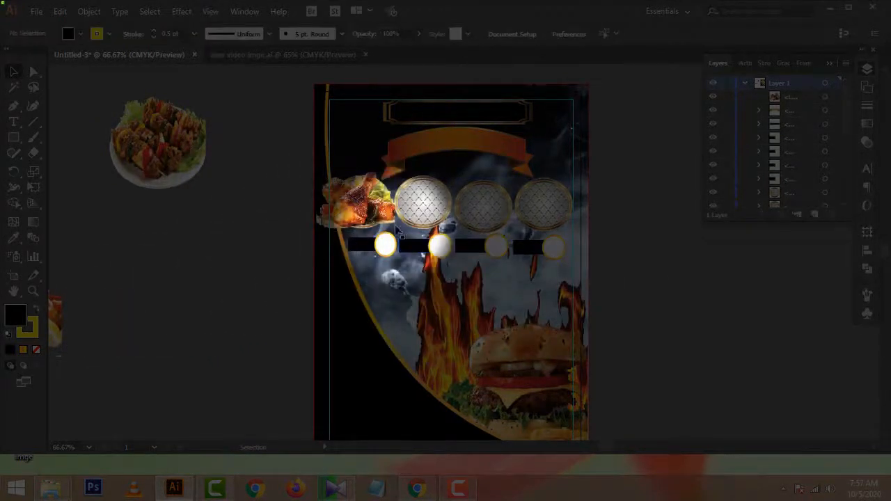
Scale the chicken image down to fit inside the first patterned frame and nudge it towards the centre.
{"action": "left_click_drag", "start_coordinate": [394, 229], "coordinate": [380, 219]}
{"action": "left_click", "coordinate": [272, 251]}
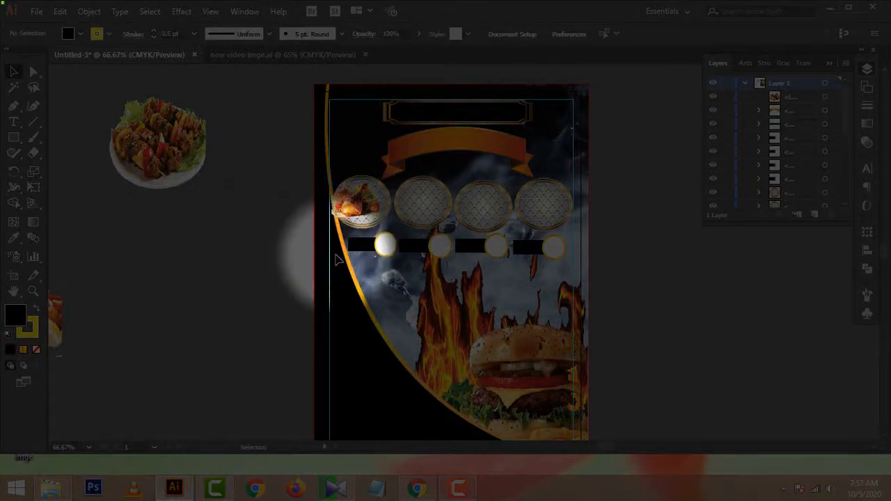
{"action": "scroll", "coordinate": [338, 258], "scroll_direction": "up", "scroll_amount": 1}
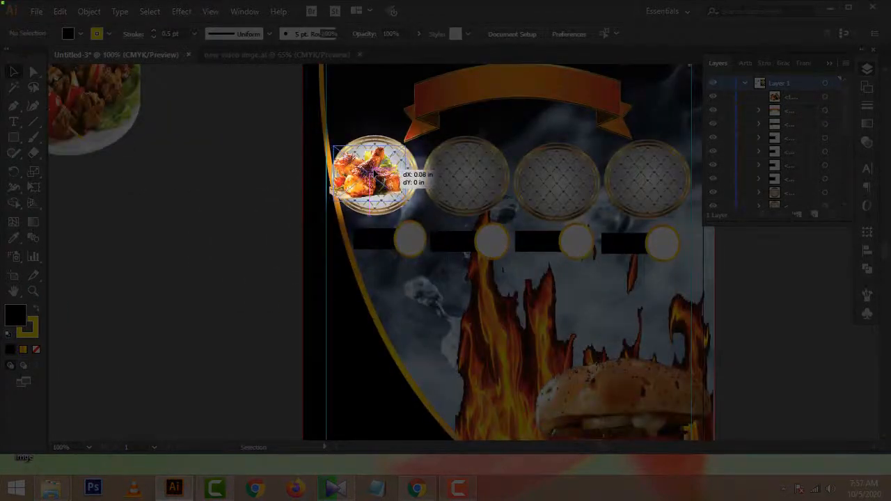
{"action": "left_click_drag", "start_coordinate": [335, 199], "coordinate": [341, 201]}
{"action": "left_click", "coordinate": [265, 195]}
Move the kebab plate image (pngfuel.com (8).png) over the fourth patterned frame and bring it to the front.
{"action": "scroll", "coordinate": [109, 174], "scroll_direction": "up", "scroll_amount": 2}
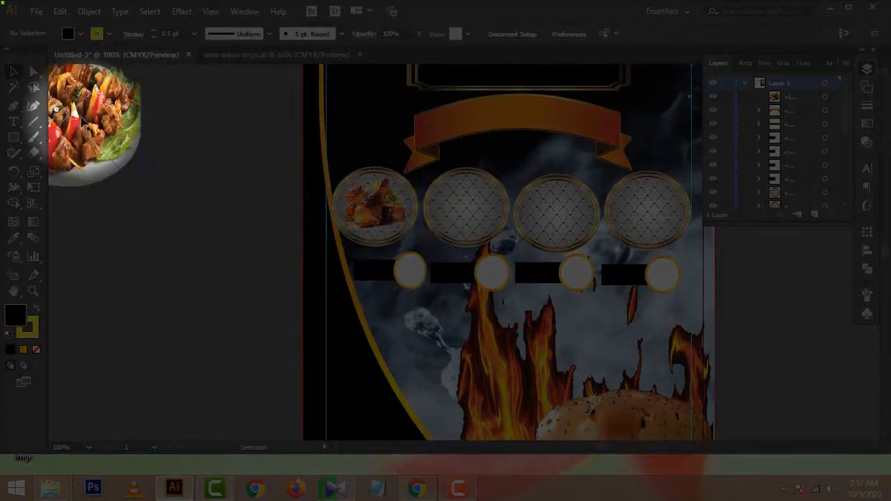
{"action": "left_click_drag", "start_coordinate": [84, 120], "coordinate": [708, 263]}
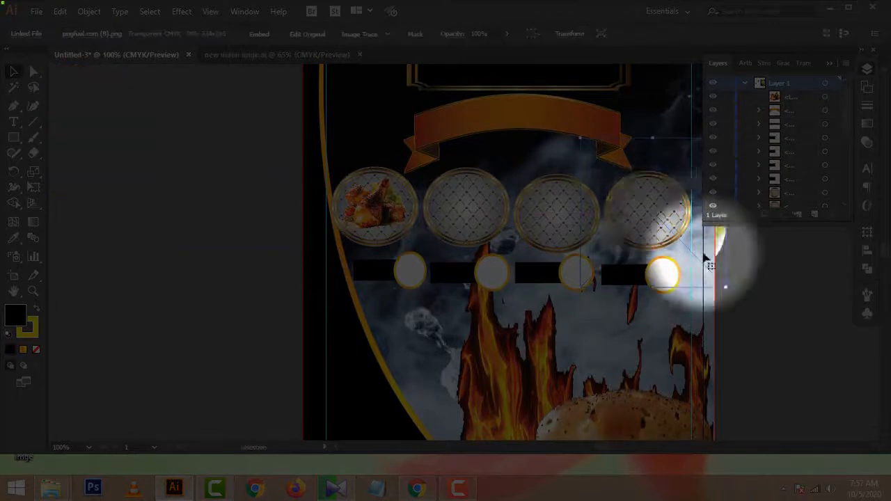
{"action": "right_click", "coordinate": [655, 202]}
{"action": "mouse_move", "coordinate": [696, 294]}
{"action": "left_click", "coordinate": [630, 295]}
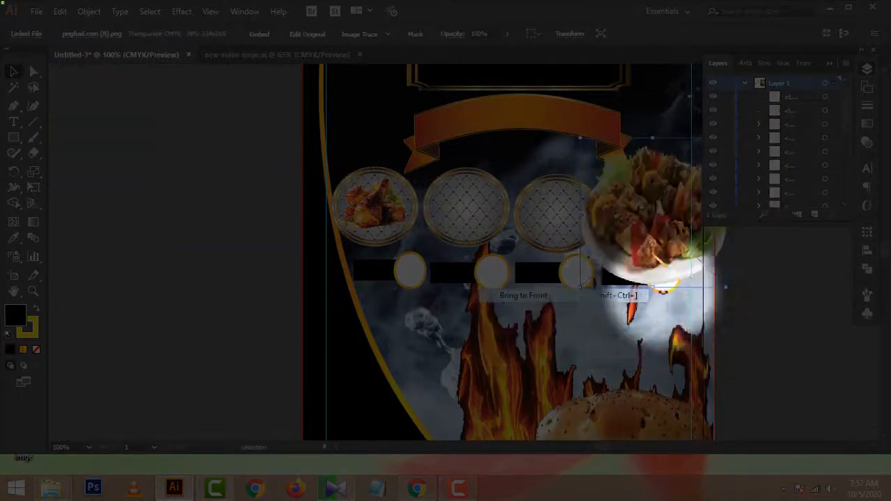
Scale the kebab plate image down to fit inside the fourth patterned frame and centre it there.
{"action": "left_click_drag", "start_coordinate": [726, 284], "coordinate": [648, 211]}
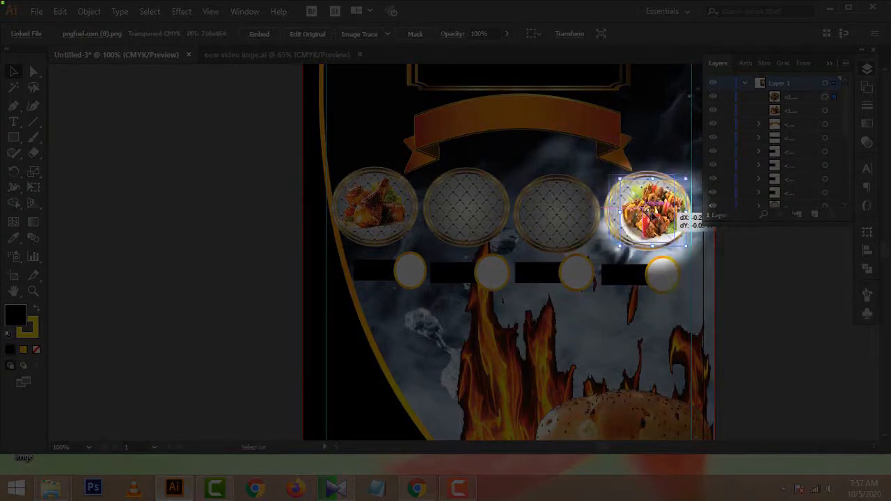
{"action": "left_click", "coordinate": [731, 278]}
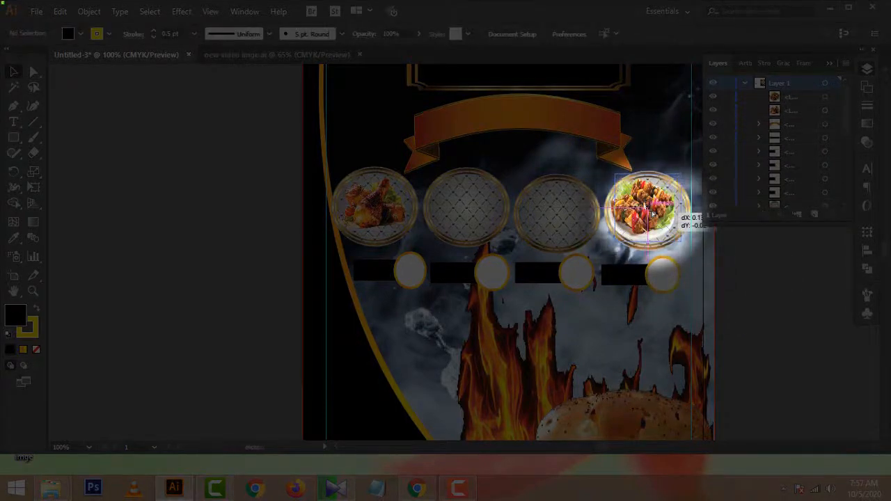
{"action": "left_click", "coordinate": [745, 265]}
Move the fried chicken image with the lemon wedge over the second patterned frame and bring it to the front.
{"action": "scroll", "coordinate": [145, 203], "scroll_direction": "down", "scroll_amount": 2}
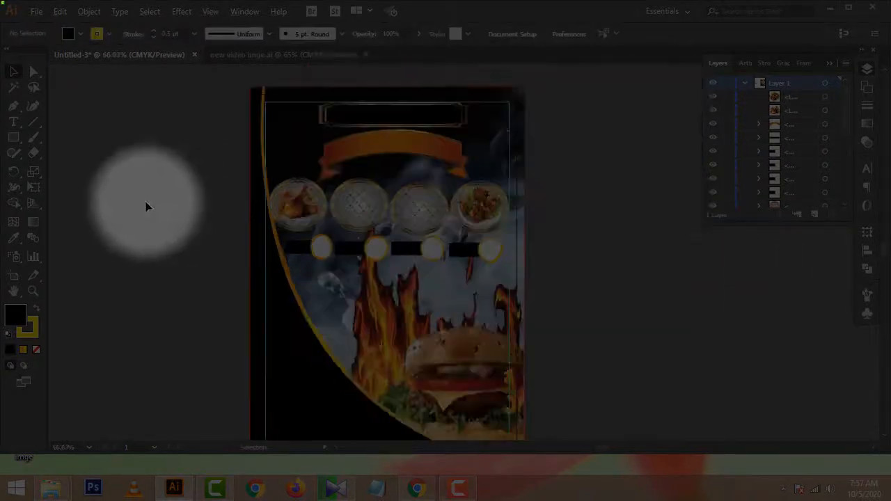
{"action": "scroll", "coordinate": [143, 211], "scroll_direction": "left", "scroll_amount": 5}
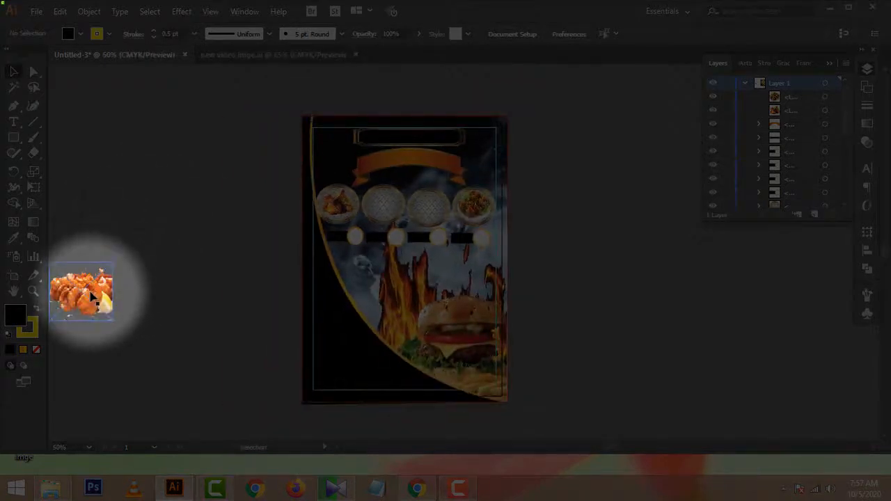
{"action": "left_click_drag", "start_coordinate": [87, 288], "coordinate": [382, 207]}
{"action": "right_click", "coordinate": [382, 208]}
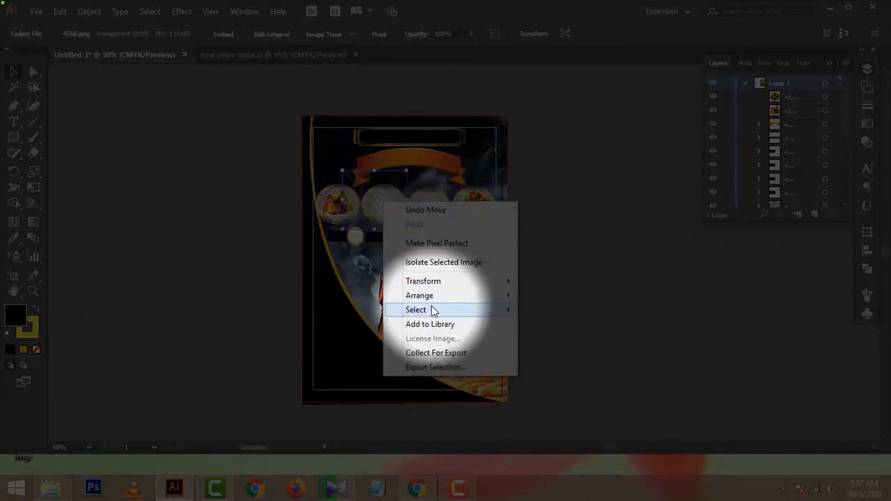
{"action": "mouse_move", "coordinate": [432, 295]}
{"action": "left_click", "coordinate": [557, 295]}
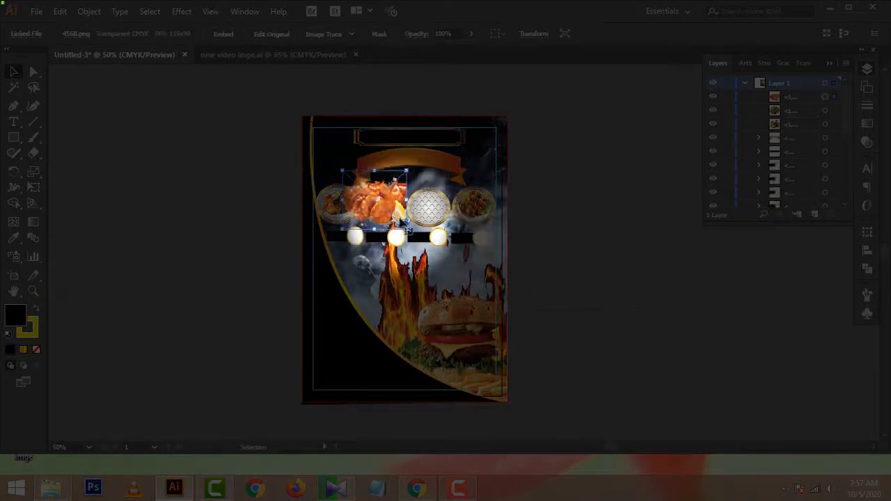
Scale the lemon-wedge chicken image down to fit inside the second patterned frame and nudge it into place.
{"action": "left_click_drag", "start_coordinate": [408, 229], "coordinate": [390, 206]}
{"action": "left_click", "coordinate": [241, 255]}
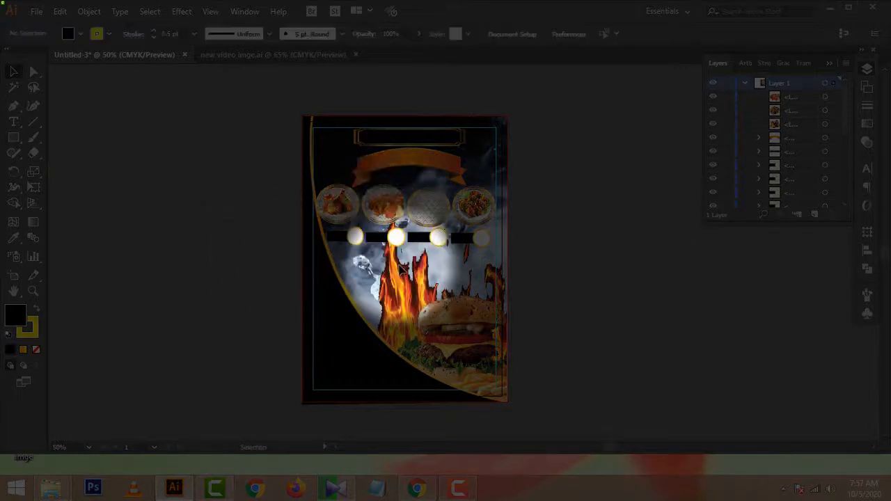
{"action": "scroll", "coordinate": [400, 267], "scroll_direction": "up", "scroll_amount": 2}
{"action": "left_click", "coordinate": [377, 148]}
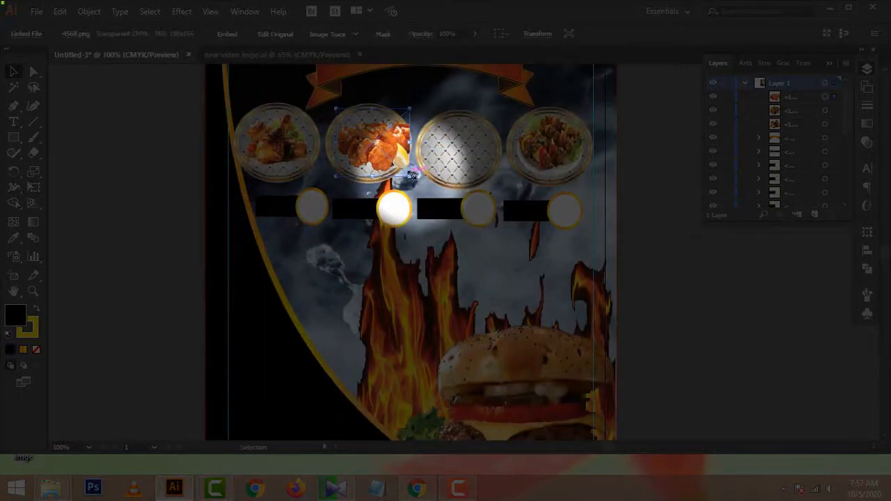
{"action": "left_click_drag", "start_coordinate": [398, 168], "coordinate": [398, 167]}
{"action": "left_click", "coordinate": [172, 247]}
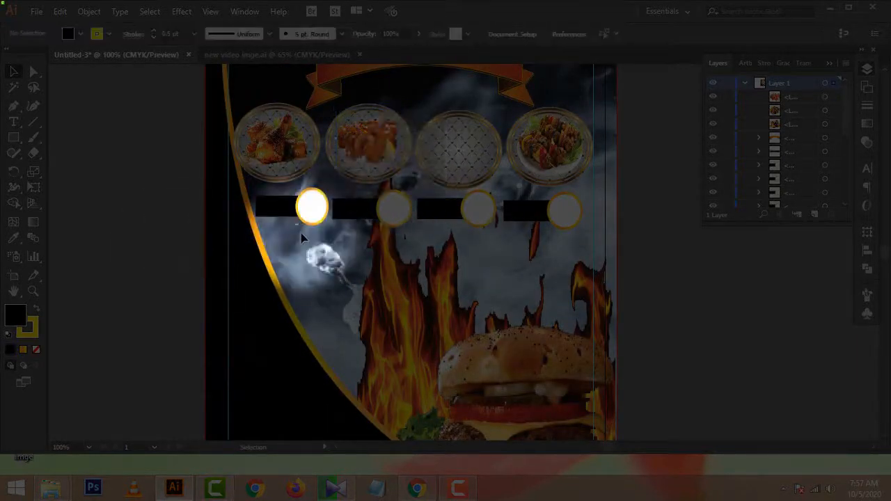
Move the fried chicken on lettuce image over the third patterned frame and bring it to the front.
{"action": "scroll", "coordinate": [302, 237], "scroll_direction": "down", "scroll_amount": 1}
{"action": "scroll", "coordinate": [270, 243], "scroll_direction": "left", "scroll_amount": 9}
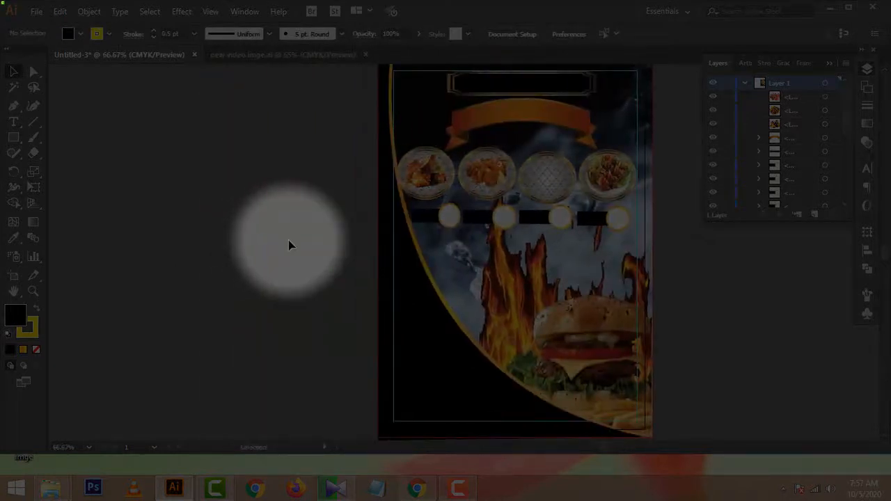
{"action": "scroll", "coordinate": [288, 240], "scroll_direction": "down", "scroll_amount": 2}
{"action": "scroll", "coordinate": [227, 226], "scroll_direction": "up", "scroll_amount": 1}
{"action": "left_click_drag", "start_coordinate": [123, 159], "coordinate": [515, 203]}
{"action": "right_click", "coordinate": [507, 200]}
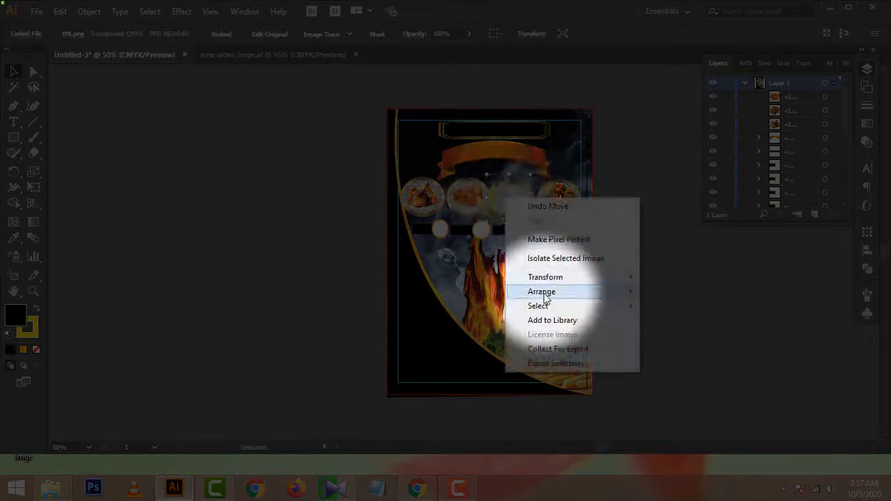
{"action": "mouse_move", "coordinate": [557, 292]}
{"action": "left_click", "coordinate": [658, 293]}
Scale the chicken on lettuce image down to fit inside the third patterned frame and adjust its position there.
{"action": "scroll", "coordinate": [396, 279], "scroll_direction": "left", "scroll_amount": 3}
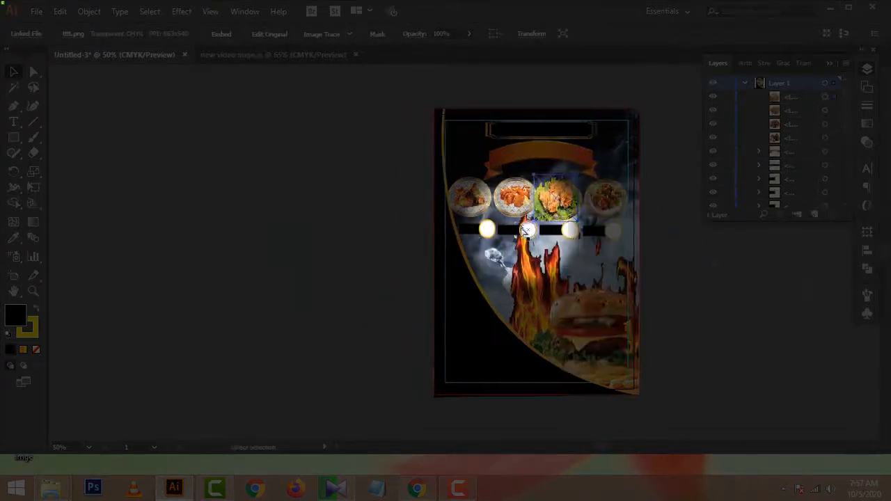
{"action": "scroll", "coordinate": [397, 279], "scroll_direction": "right", "scroll_amount": 7}
{"action": "scroll", "coordinate": [398, 281], "scroll_direction": "right", "scroll_amount": 1}
{"action": "scroll", "coordinate": [418, 258], "scroll_direction": "up", "scroll_amount": 1}
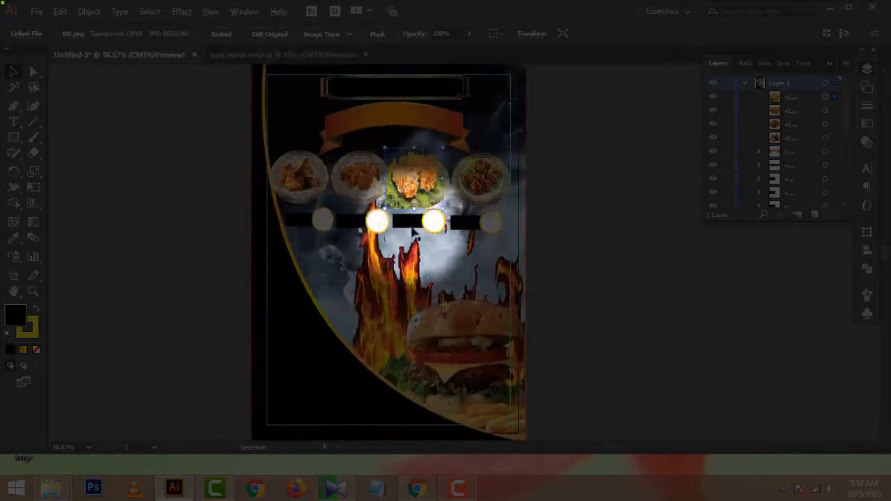
{"action": "left_click_drag", "start_coordinate": [385, 148], "coordinate": [398, 160]}
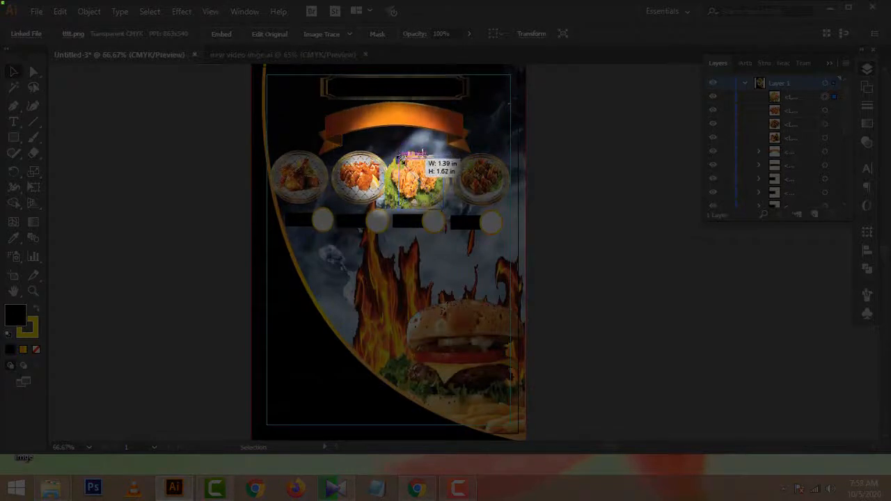
{"action": "left_click", "coordinate": [562, 243]}
{"action": "scroll", "coordinate": [440, 223], "scroll_direction": "up", "scroll_amount": 1}
{"action": "left_click", "coordinate": [423, 169]}
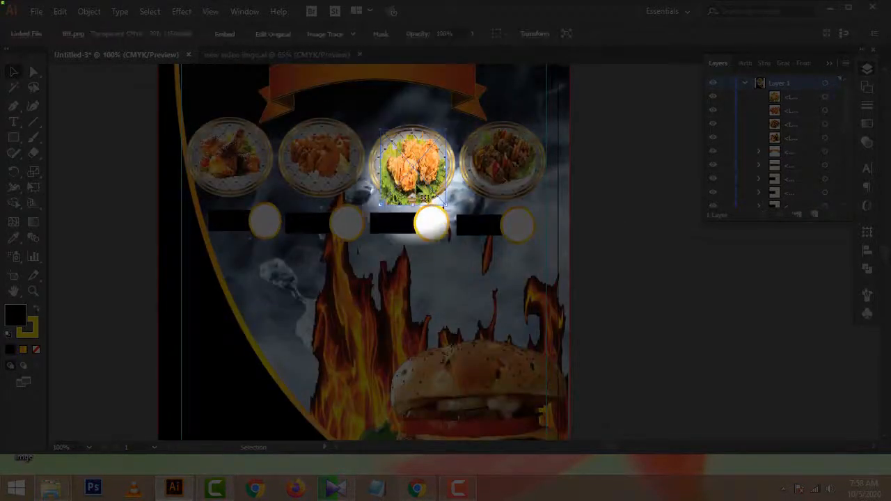
{"action": "left_click_drag", "start_coordinate": [413, 204], "coordinate": [412, 193]}
{"action": "left_click", "coordinate": [604, 227]}
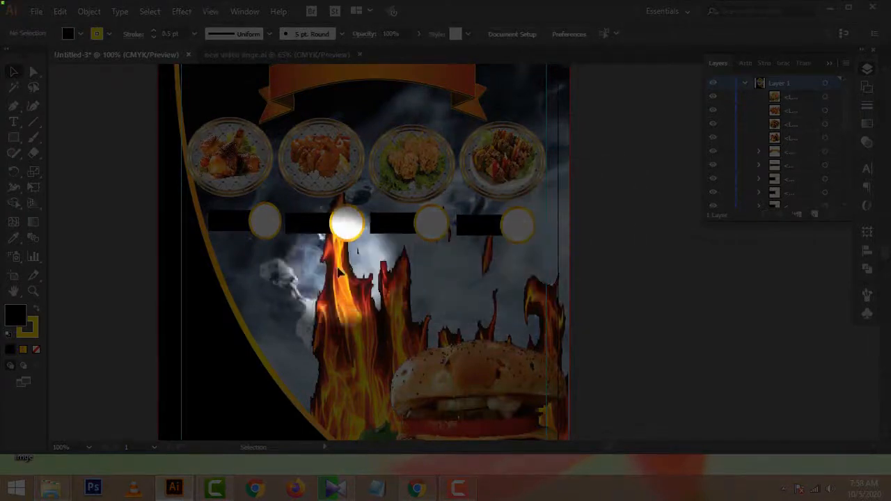
Add the white text "CHICKEN" on the first black bar and a red "$12" price in its circle.
{"action": "left_click", "coordinate": [13, 122]}
{"action": "scroll", "coordinate": [164, 307], "scroll_direction": "up", "scroll_amount": 4}
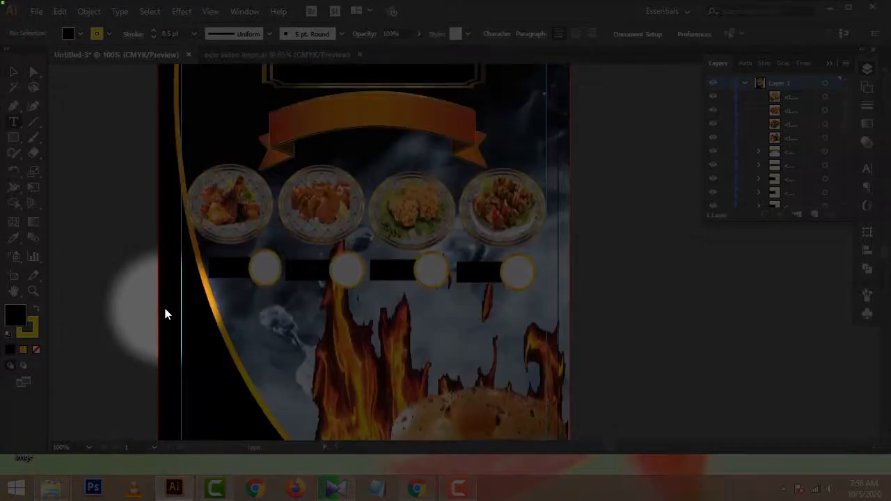
{"action": "scroll", "coordinate": [165, 311], "scroll_direction": "down", "scroll_amount": 4}
{"action": "scroll", "coordinate": [166, 314], "scroll_direction": "up", "scroll_amount": 1}
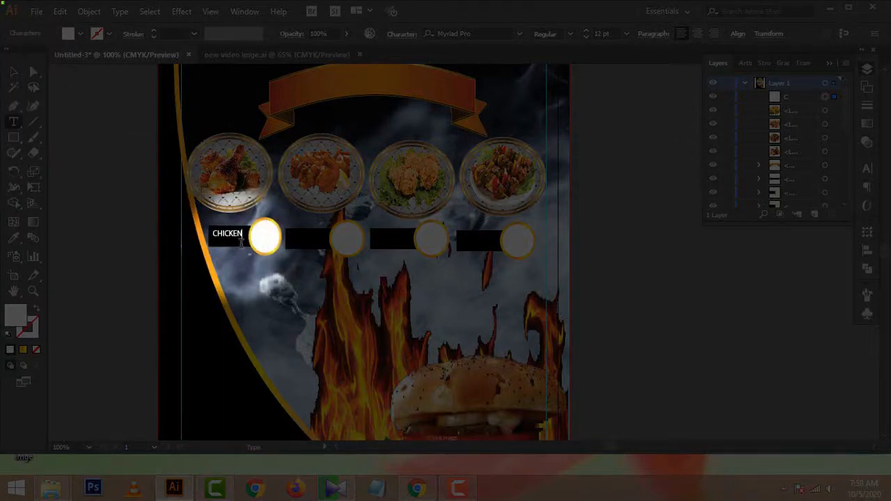
{"action": "left_click_drag", "start_coordinate": [277, 237], "coordinate": [252, 237]}
{"action": "left_click", "coordinate": [81, 34]}
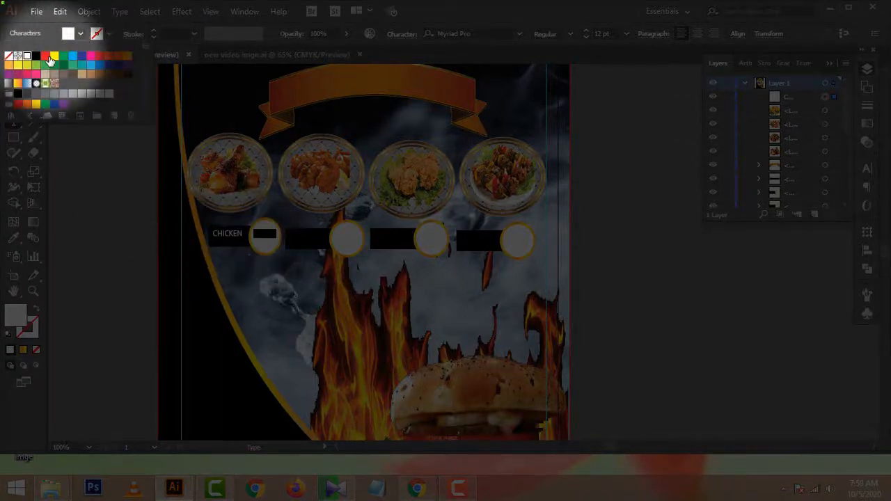
{"action": "left_click", "coordinate": [46, 56]}
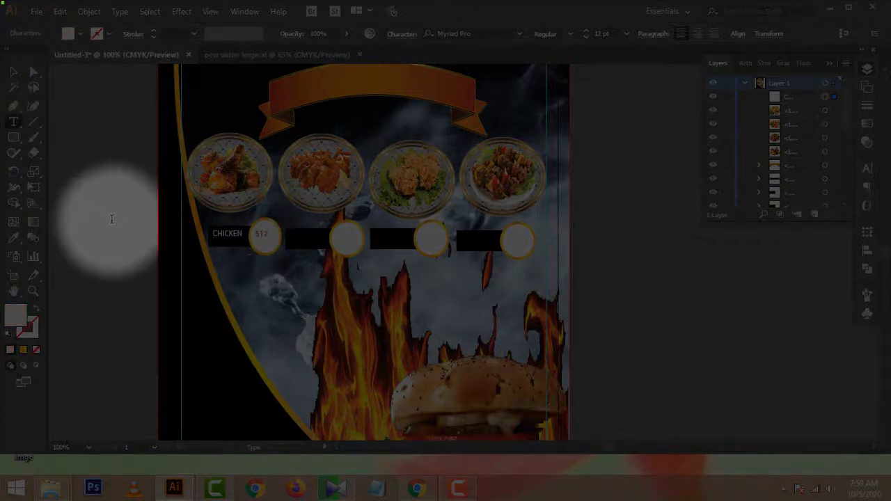
{"action": "left_click", "coordinate": [13, 71]}
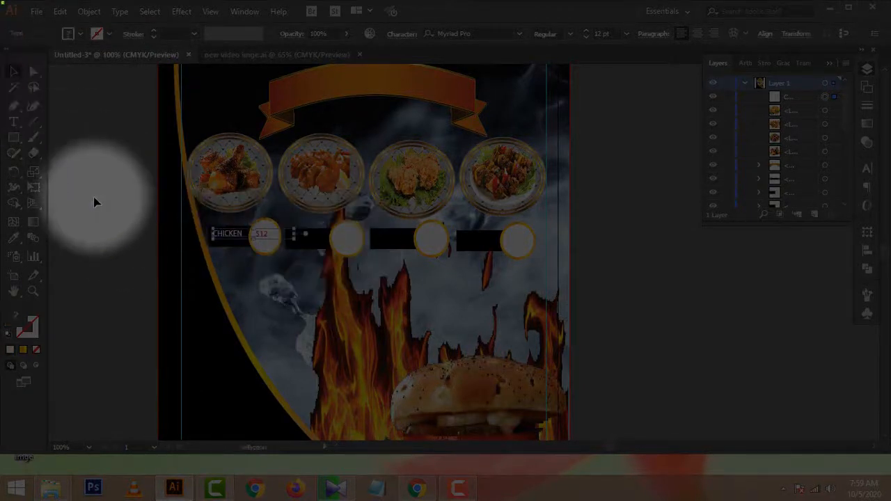
Add the white text "ROST" on the second black bar and a red "$15" price in its circle.
{"action": "left_click", "coordinate": [13, 121]}
{"action": "left_click", "coordinate": [292, 236]}
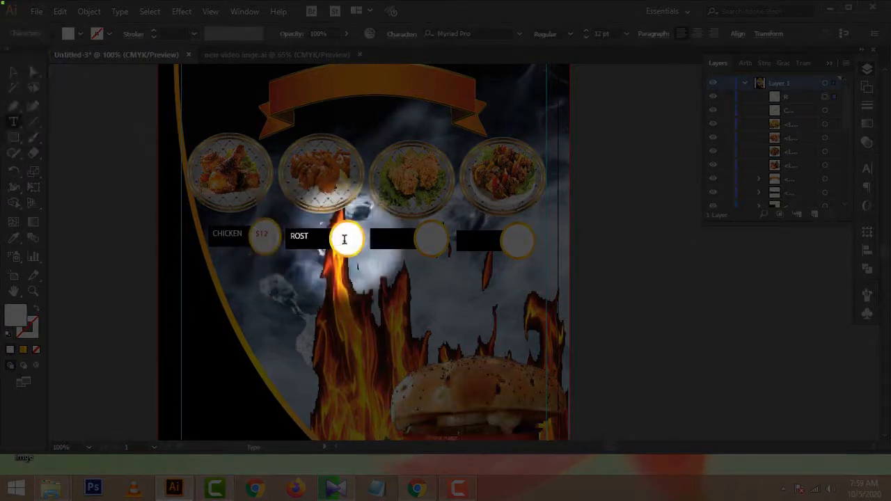
{"action": "left_click_drag", "start_coordinate": [351, 238], "coordinate": [319, 238]}
{"action": "left_click", "coordinate": [80, 33]}
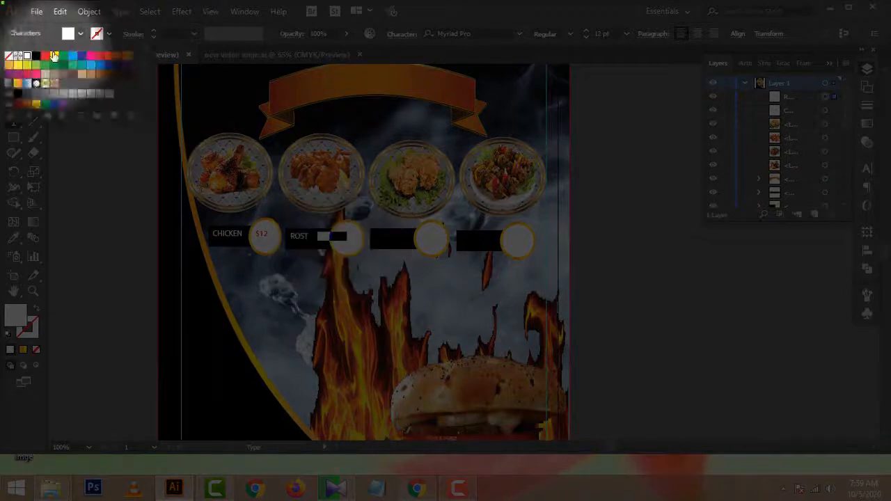
{"action": "left_click", "coordinate": [56, 57]}
{"action": "left_click", "coordinate": [579, 284]}
{"action": "left_click", "coordinate": [334, 237]}
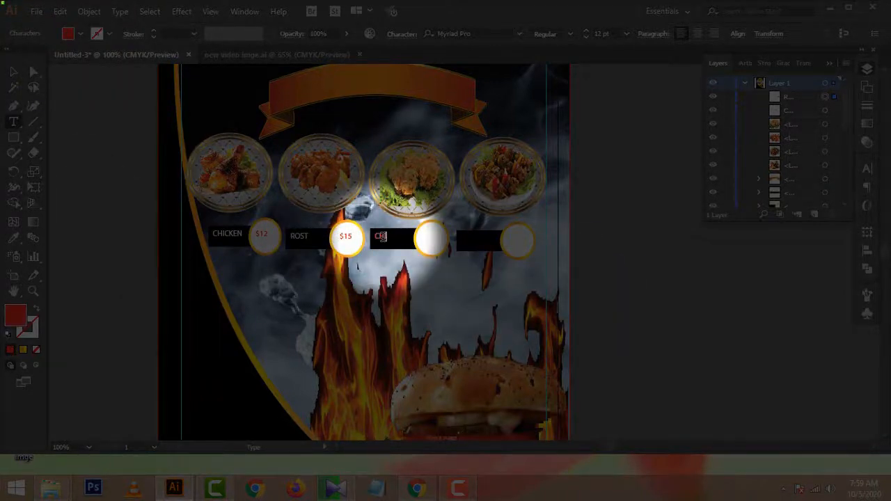
Enter "CHICKEN" on the third black bar and colour the word white.
{"action": "type", "text": "EN"}
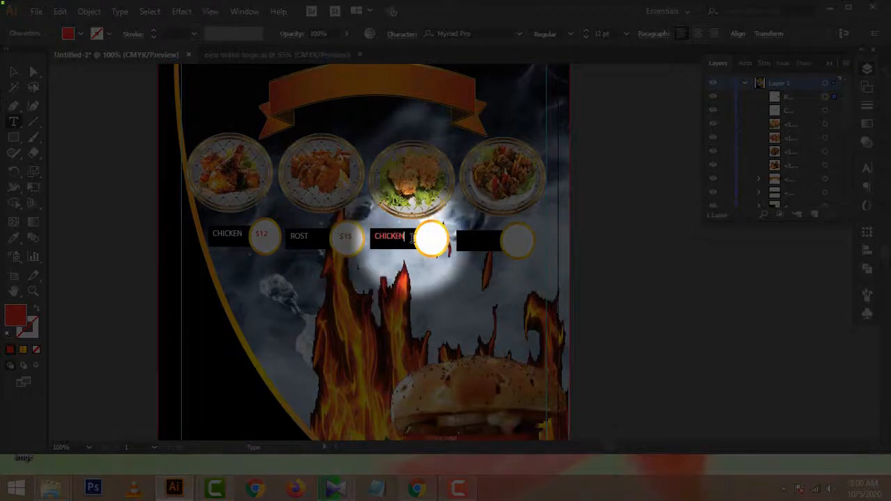
{"action": "left_click_drag", "start_coordinate": [409, 238], "coordinate": [369, 236]}
{"action": "left_click", "coordinate": [81, 33]}
{"action": "left_click", "coordinate": [27, 56]}
Add the price "$10" in the third circle and colour it red.
{"action": "left_click", "coordinate": [437, 241]}
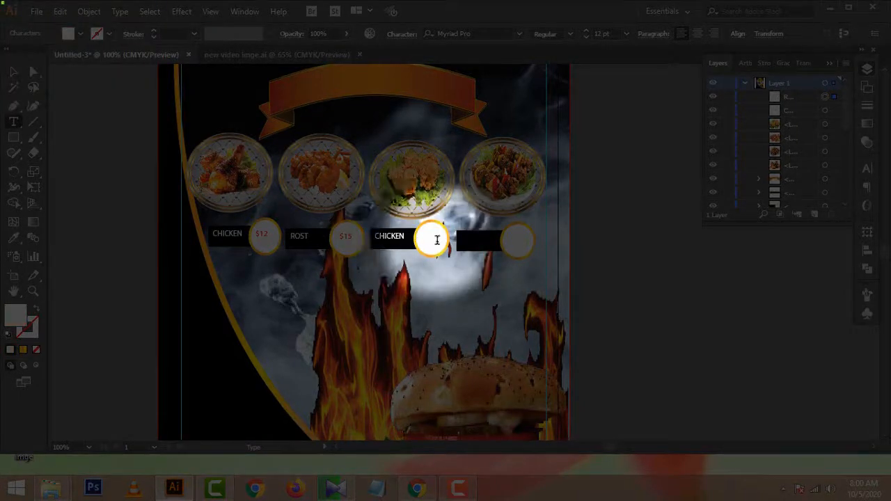
{"action": "left_click_drag", "start_coordinate": [439, 240], "coordinate": [416, 237]}
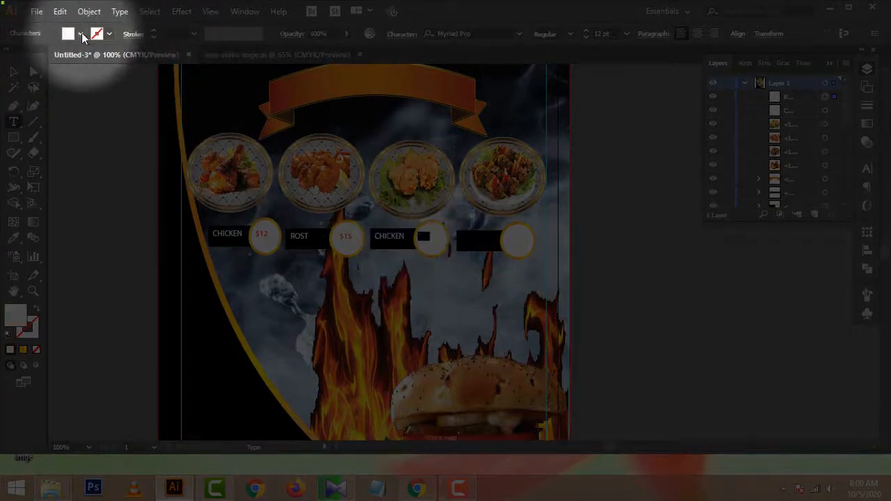
{"action": "left_click", "coordinate": [81, 34]}
{"action": "left_click", "coordinate": [56, 58]}
{"action": "left_click", "coordinate": [617, 271]}
{"action": "left_click", "coordinate": [14, 72]}
{"action": "left_click", "coordinate": [466, 311]}
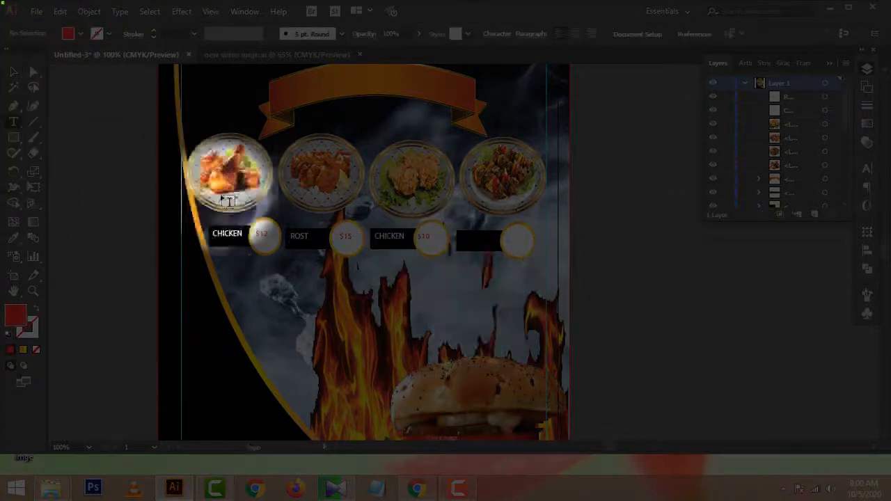
Adjust the spacing around the "$10" price so it sits within the third circle, removing surplus characters after it.
{"action": "double_click", "coordinate": [439, 236]}
{"action": "key", "text": "BackSpace"}
{"action": "key", "text": "BackSpace"}
{"action": "key", "text": "BackSpace"}
{"action": "key", "text": "BackSpace"}
{"action": "key", "text": "BackSpace"}
{"action": "key", "text": "BackSpace"}
{"action": "key", "text": "BackSpace"}
{"action": "key", "text": "BackSpace"}
{"action": "key", "text": "BackSpace"}
{"action": "key", "text": "BackSpace"}
{"action": "key", "text": "BackSpace"}
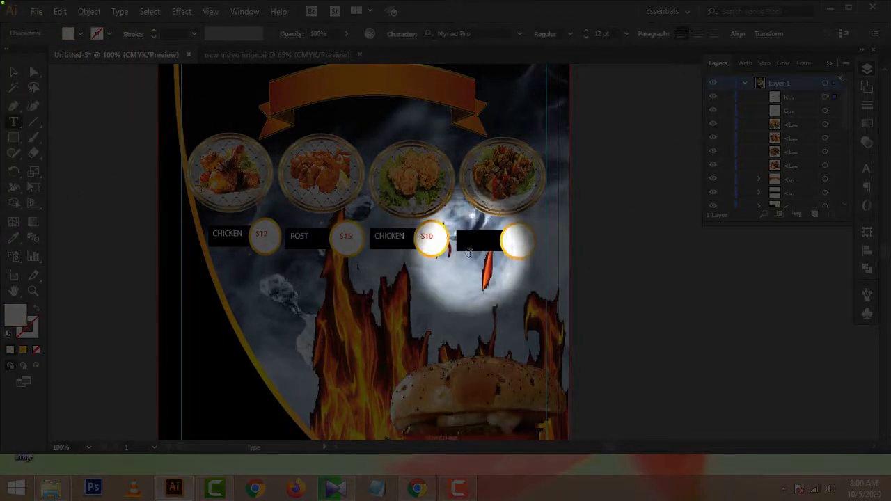
Continue the label line with the white text "BEEF" on the fourth black bar, spaced in from the bar's edge.
{"action": "left_click", "coordinate": [14, 72]}
{"action": "double_click", "coordinate": [434, 238]}
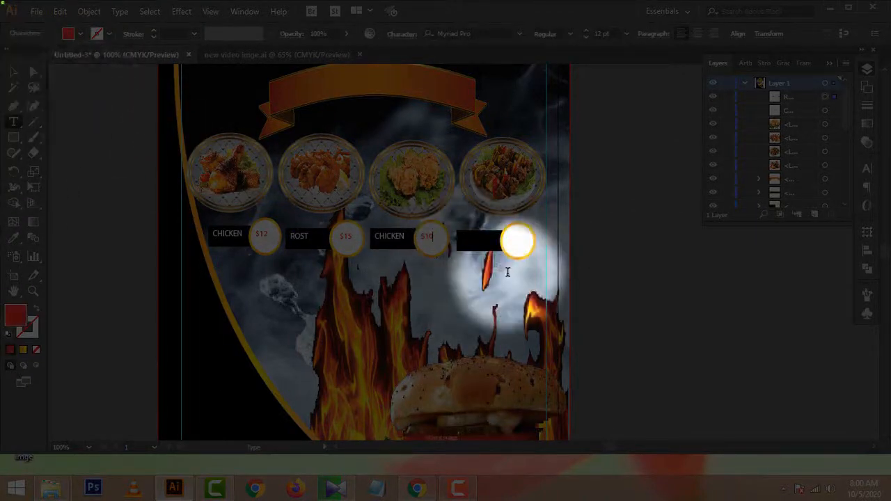
{"action": "left_click", "coordinate": [74, 34]}
{"action": "left_click", "coordinate": [28, 56]}
{"action": "type", "text": "BEEF"}
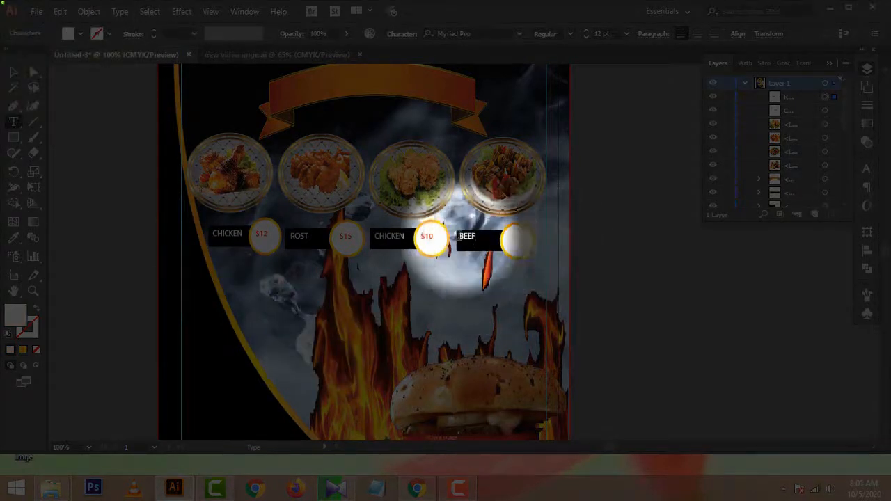
{"action": "left_click", "coordinate": [460, 238]}
{"action": "left_click", "coordinate": [512, 243]}
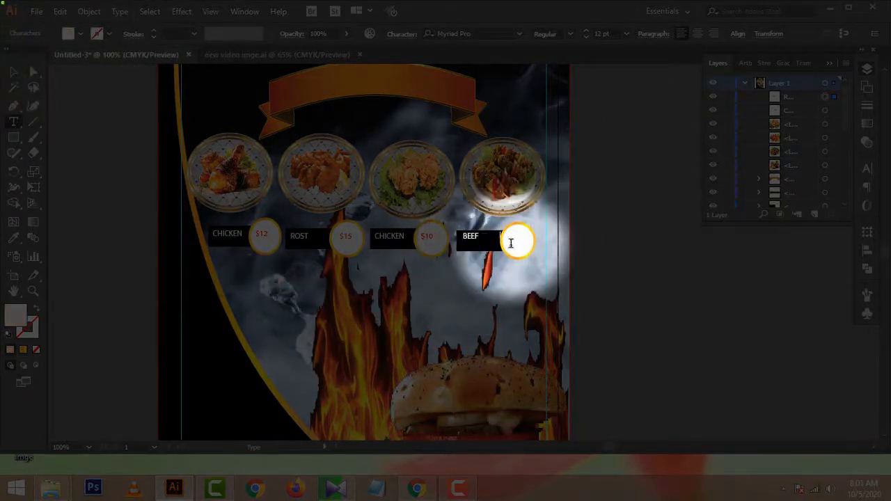
Add the price "$20" in the fourth circle, spaced to sit inside it, and colour it red.
{"action": "type", "text": "$20"}
{"action": "left_click_drag", "start_coordinate": [524, 240], "coordinate": [491, 239]}
{"action": "left_click", "coordinate": [80, 34]}
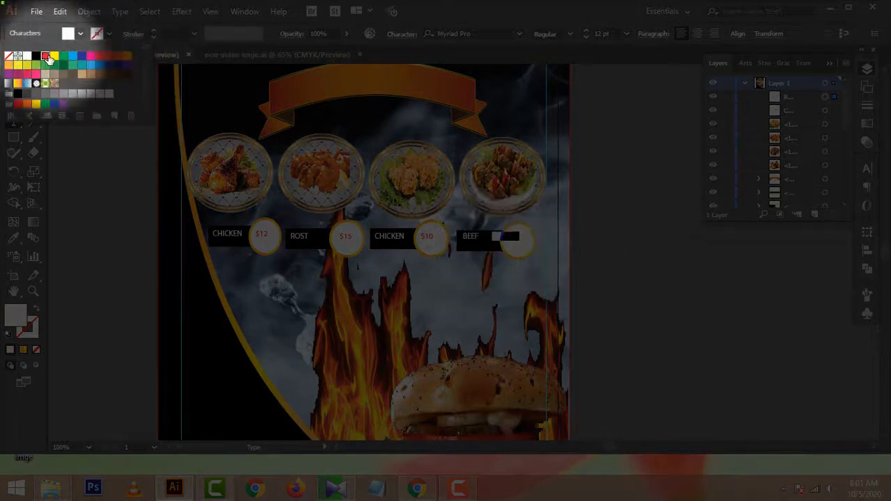
{"action": "left_click", "coordinate": [48, 57]}
{"action": "left_click", "coordinate": [14, 72]}
Add the white title "THE RESTARANT" on the gold-framed banner and enlarge it to span the inside of the frame.
{"action": "left_click", "coordinate": [14, 122]}
{"action": "scroll", "coordinate": [285, 209], "scroll_direction": "up", "scroll_amount": 3}
{"action": "left_click", "coordinate": [304, 129]}
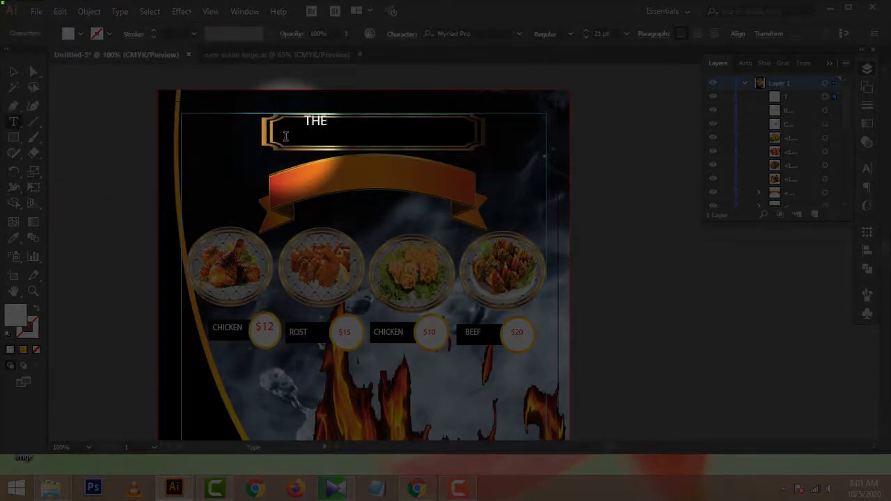
{"action": "type", "text": "THE RESTARAnt"}
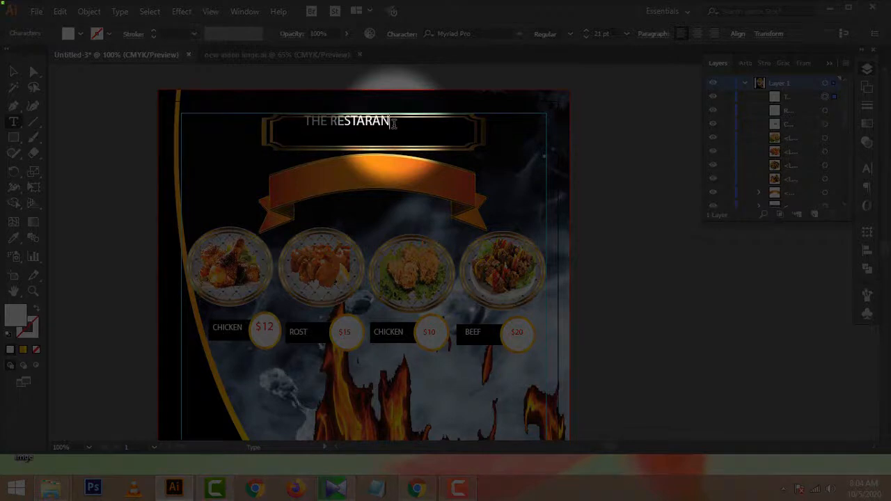
{"action": "left_click", "coordinate": [13, 72]}
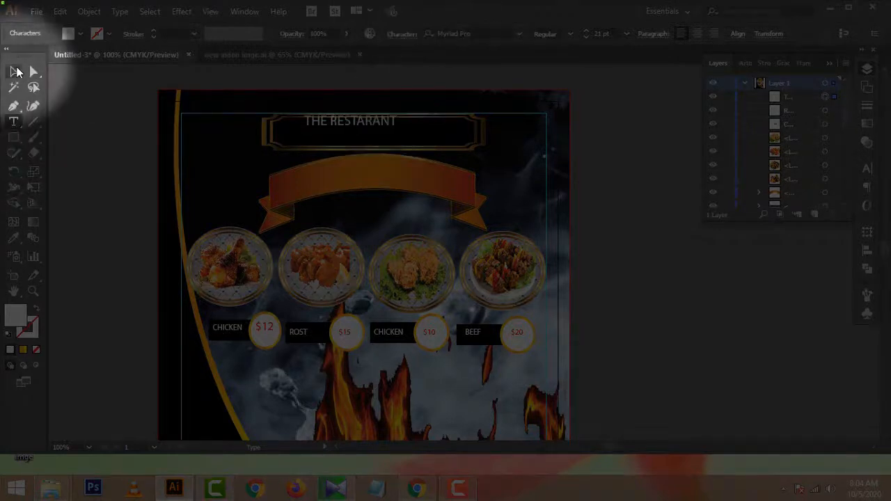
{"action": "left_click_drag", "start_coordinate": [351, 130], "coordinate": [472, 142]}
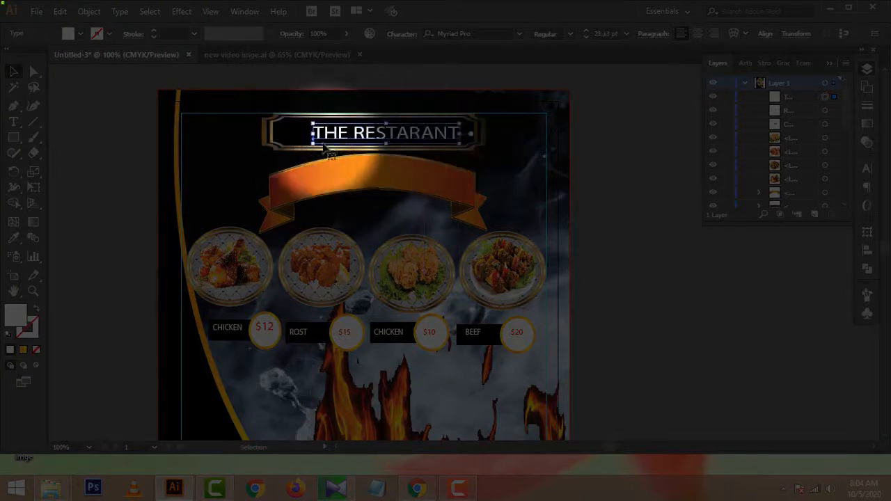
{"action": "left_click_drag", "start_coordinate": [315, 136], "coordinate": [286, 133]}
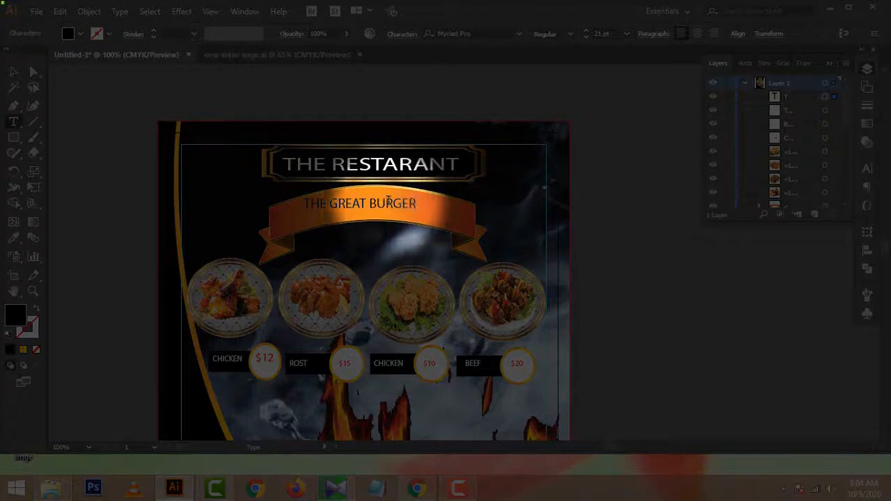
Warp the black "THE GREAT BURGER" text on the orange ribbon with a horizontal Arc style to follow the ribbon's curve.
{"action": "left_click", "coordinate": [13, 71]}
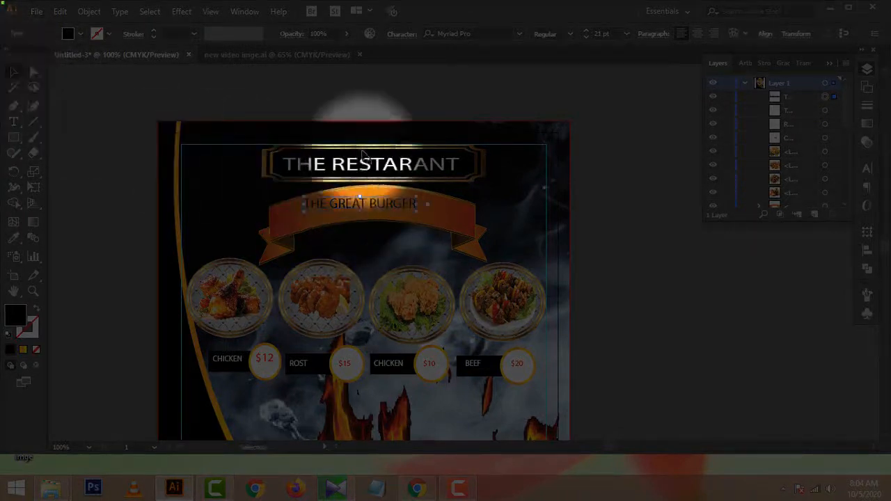
{"action": "left_click", "coordinate": [734, 33]}
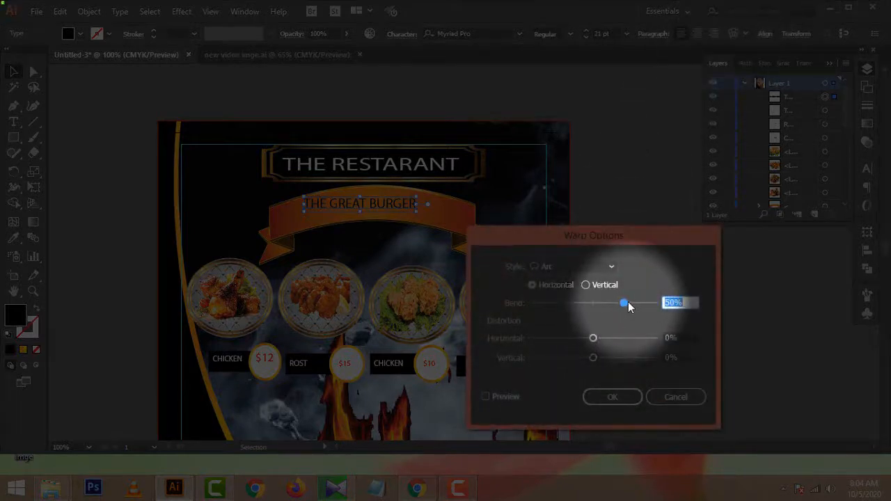
{"action": "left_click_drag", "start_coordinate": [628, 304], "coordinate": [631, 306]}
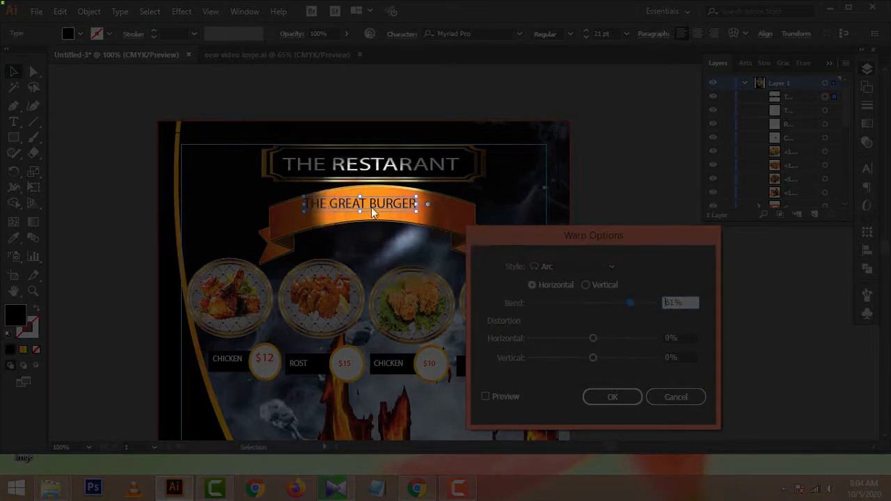
{"action": "left_click", "coordinate": [483, 397]}
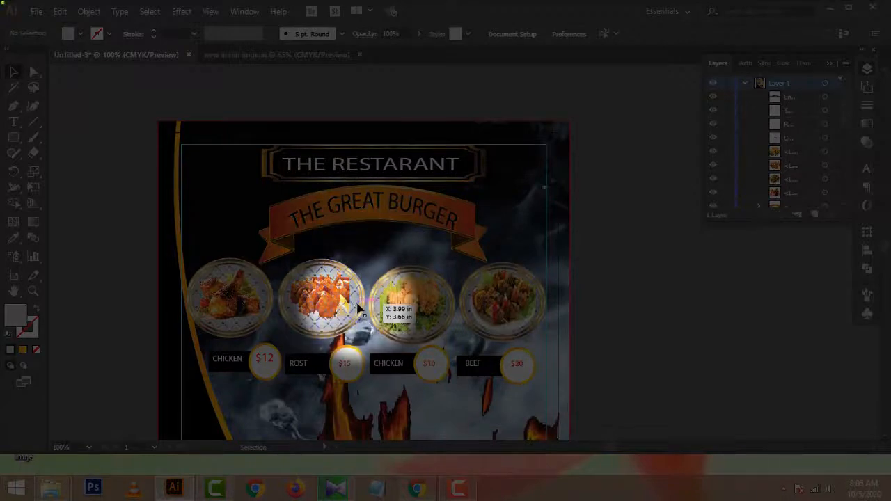
Draw a circle about 2.08 in across over the flyer's curved edge, below the first food label.
{"action": "scroll", "coordinate": [360, 312], "scroll_direction": "down", "scroll_amount": 1}
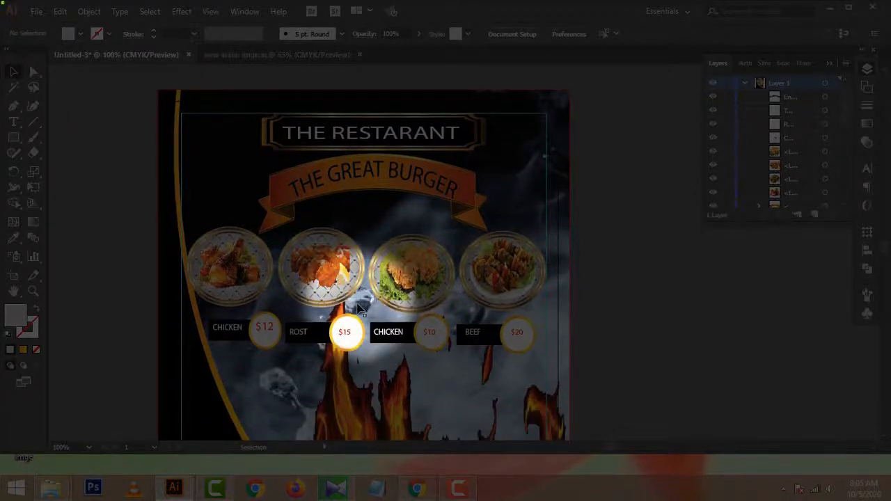
{"action": "scroll", "coordinate": [362, 309], "scroll_direction": "down", "scroll_amount": 1}
{"action": "scroll", "coordinate": [416, 320], "scroll_direction": "down", "scroll_amount": 2}
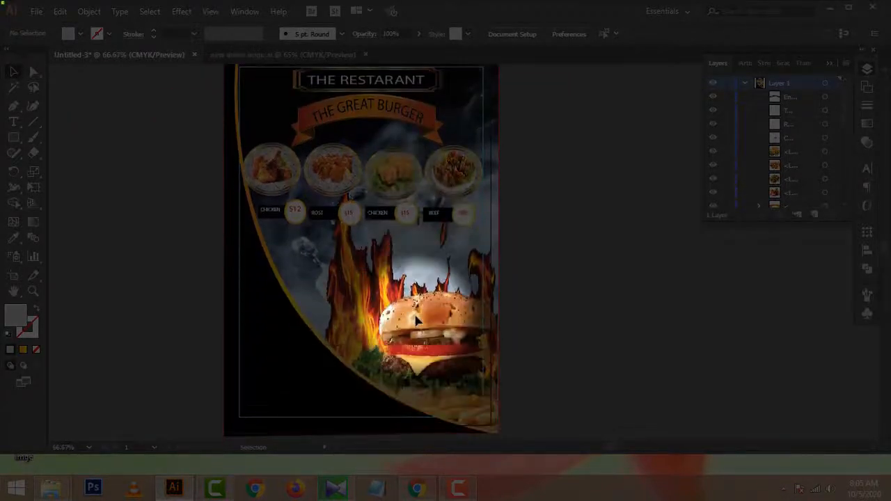
{"action": "scroll", "coordinate": [417, 320], "scroll_direction": "down", "scroll_amount": 2}
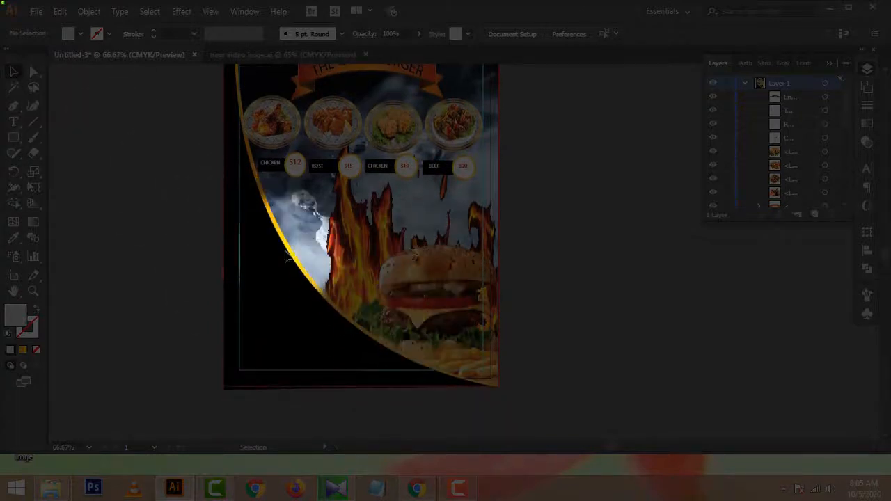
{"action": "scroll", "coordinate": [311, 271], "scroll_direction": "up", "scroll_amount": 1}
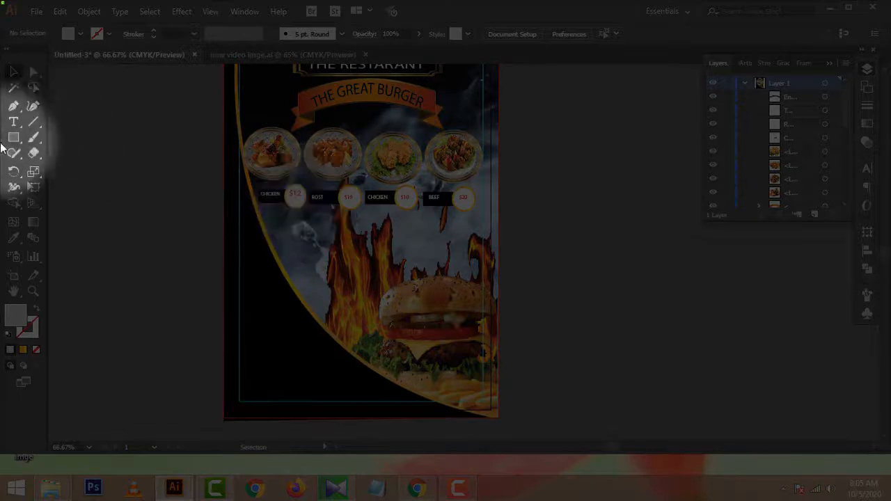
{"action": "left_click_drag", "start_coordinate": [12, 142], "coordinate": [63, 171]}
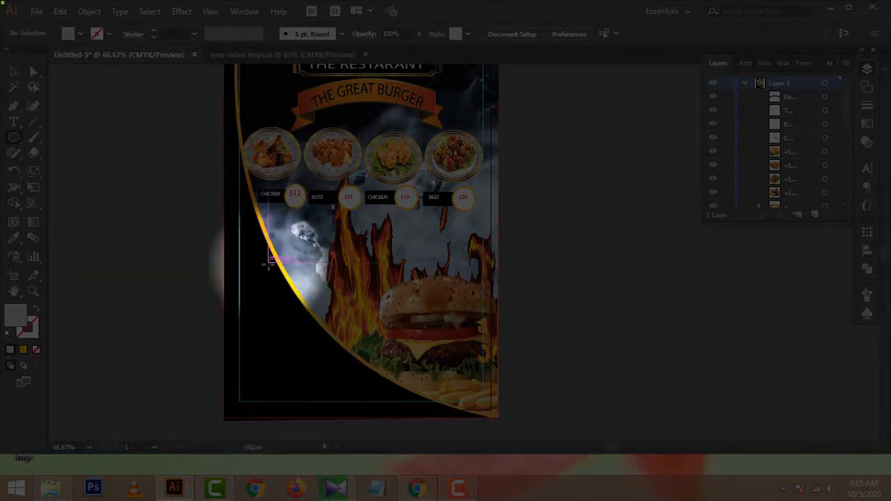
{"action": "left_click_drag", "start_coordinate": [269, 257], "coordinate": [301, 295]}
Fill the front copy of the blue circle yellow, shrink it to leave a blue rim, and group both circles.
{"action": "left_click", "coordinate": [80, 34]}
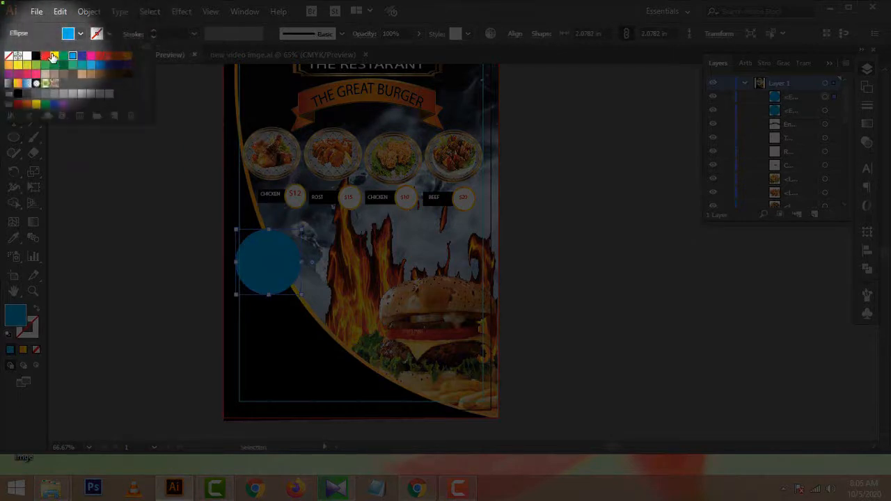
{"action": "left_click", "coordinate": [54, 56]}
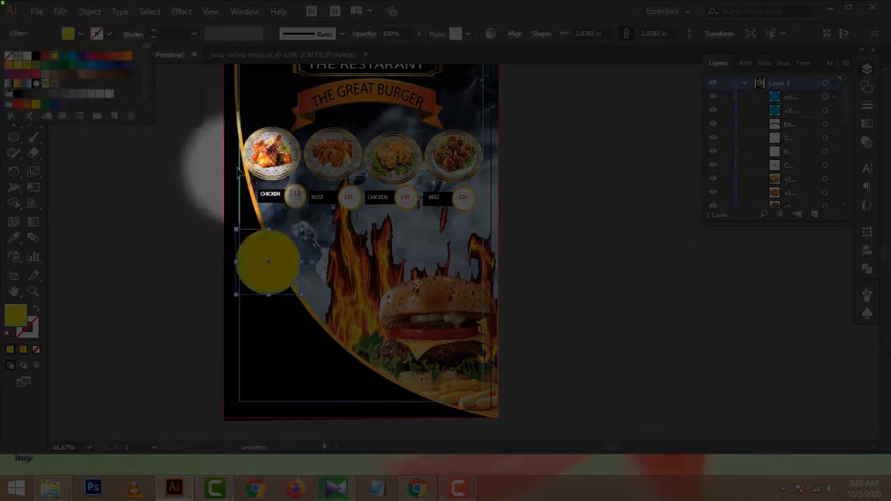
{"action": "left_click", "coordinate": [303, 295]}
{"action": "left_click_drag", "start_coordinate": [303, 297], "coordinate": [263, 277]}
{"action": "left_click", "coordinate": [172, 267]}
{"action": "key", "text": "ctrl+g"}
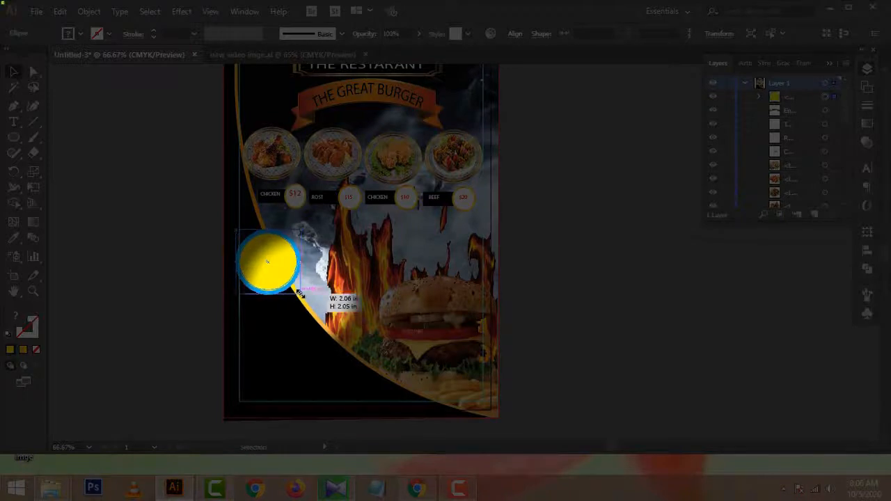
Scale down the grouped yellow and blue circle and place it along the curved edge beside the flames.
{"action": "left_click_drag", "start_coordinate": [300, 293], "coordinate": [338, 302]}
{"action": "left_click", "coordinate": [181, 273]}
{"action": "left_click", "coordinate": [197, 280]}
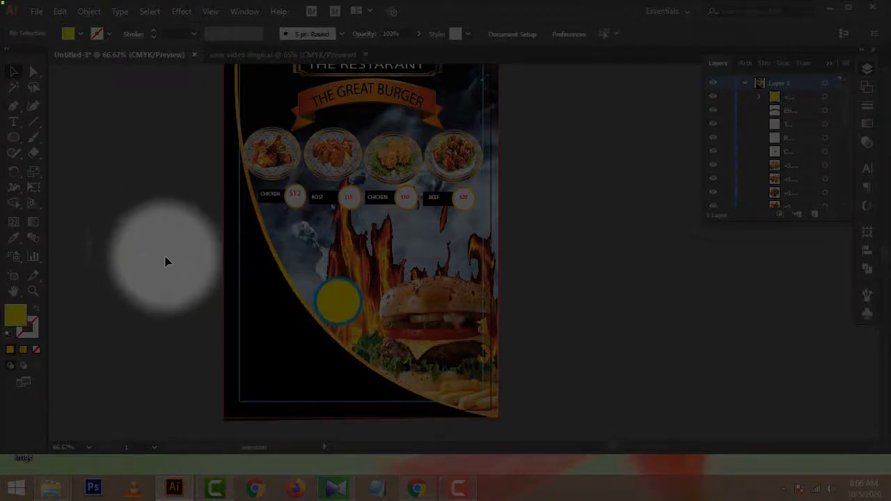
Switch to Chrome, open lipsum.com, copy the opening lines of "What is Lorem Ipsum?", and return to Illustrator.
{"action": "left_click", "coordinate": [13, 121]}
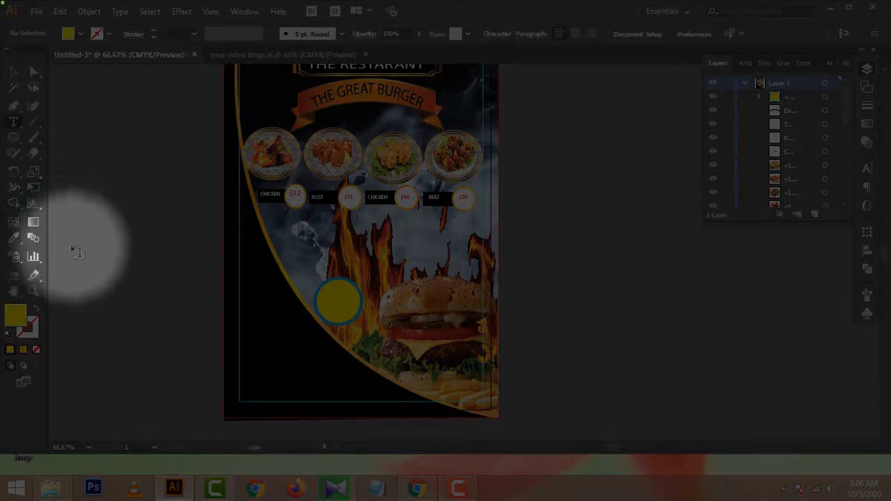
{"action": "left_click", "coordinate": [416, 487]}
{"action": "left_click", "coordinate": [132, 63]}
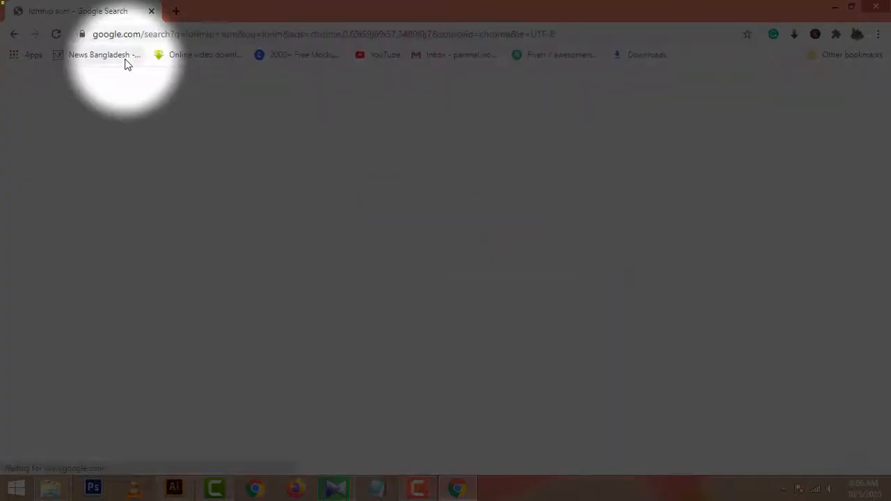
{"action": "left_click", "coordinate": [152, 252]}
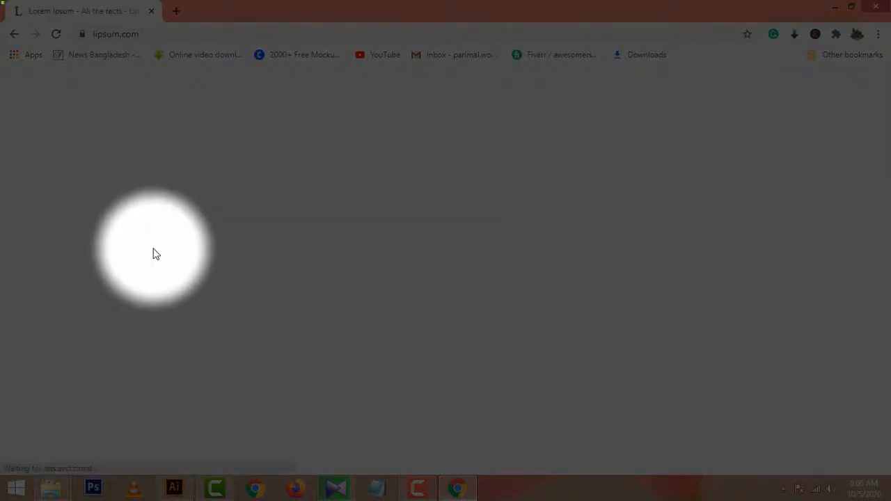
{"action": "scroll", "coordinate": [153, 279], "scroll_direction": "down", "scroll_amount": 4}
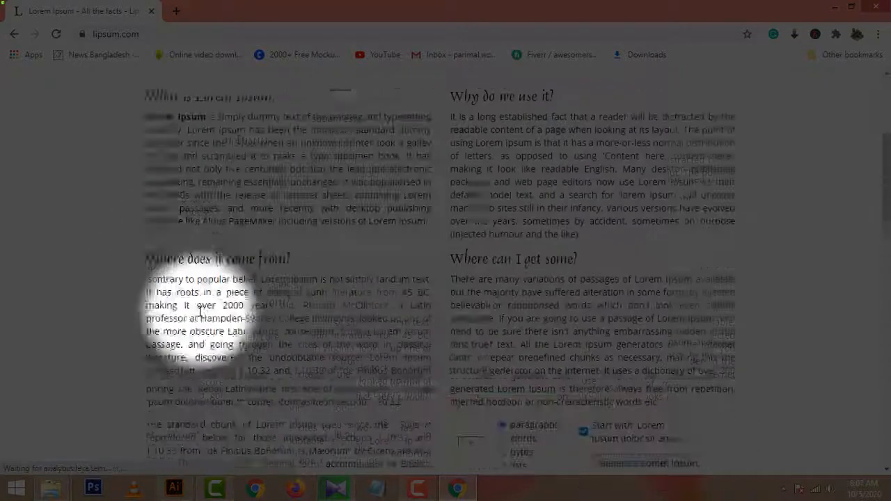
{"action": "scroll", "coordinate": [146, 195], "scroll_direction": "up", "scroll_amount": 1}
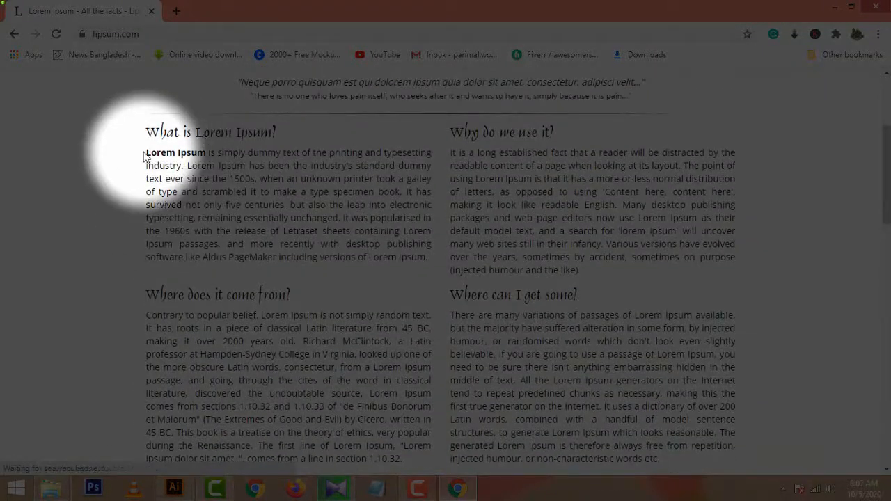
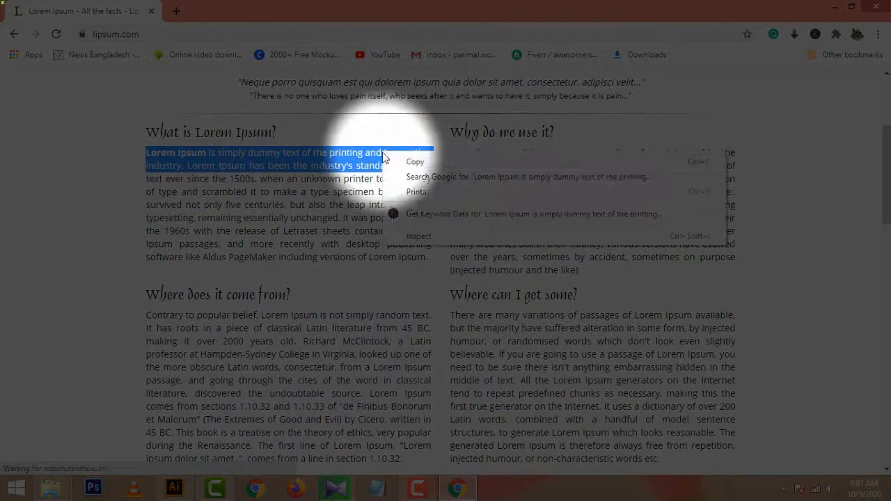
{"action": "left_click", "coordinate": [414, 163]}
{"action": "left_click", "coordinate": [174, 488]}
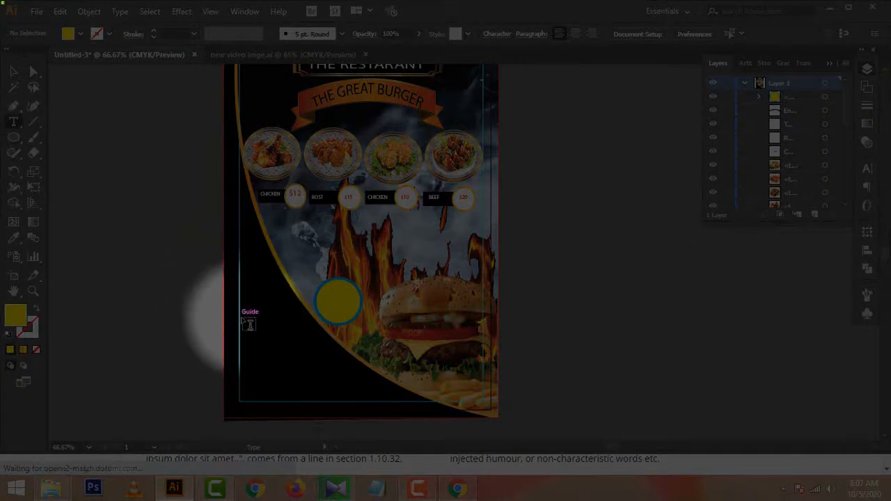
Add an area text frame of Lorem ipsum placeholder text in the flyer's lower-left black area and colour it white.
{"action": "left_click_drag", "start_coordinate": [241, 335], "coordinate": [346, 365]}
{"action": "left_click", "coordinate": [80, 33]}
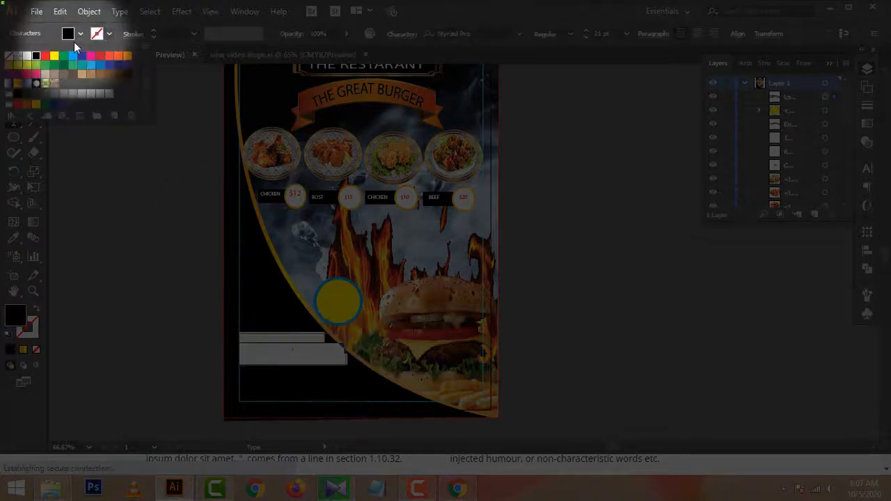
{"action": "left_click", "coordinate": [25, 57]}
{"action": "left_click", "coordinate": [91, 160]}
{"action": "left_click", "coordinate": [14, 72]}
{"action": "left_click", "coordinate": [166, 282]}
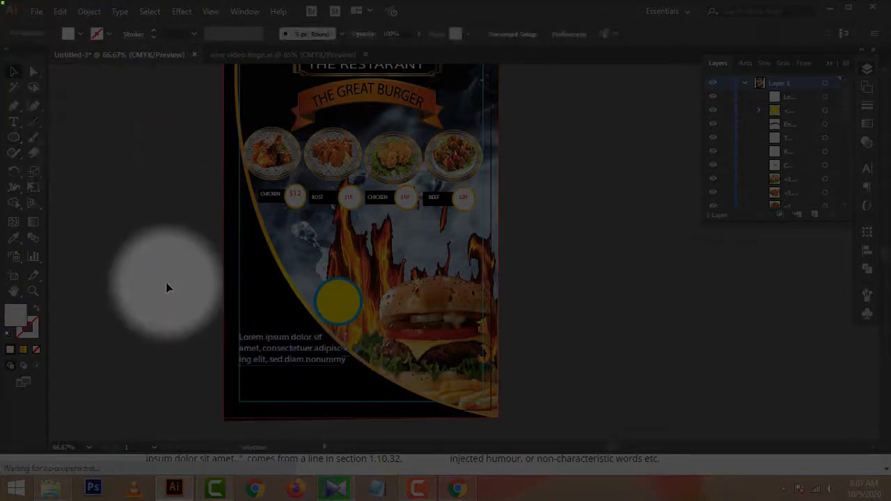
Put "Lorem ipsum" on its own line at the start of the placeholder paragraph and colour those words yellow.
{"action": "scroll", "coordinate": [283, 353], "scroll_direction": "up", "scroll_amount": 1}
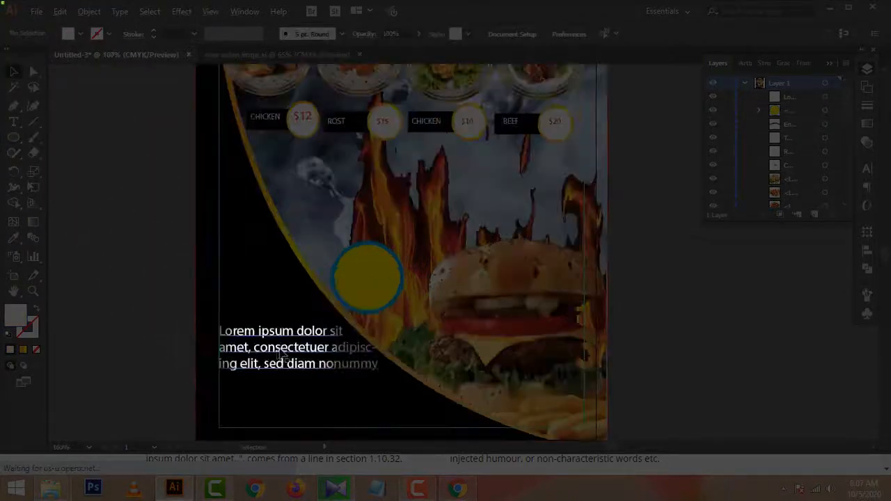
{"action": "left_click", "coordinate": [13, 121]}
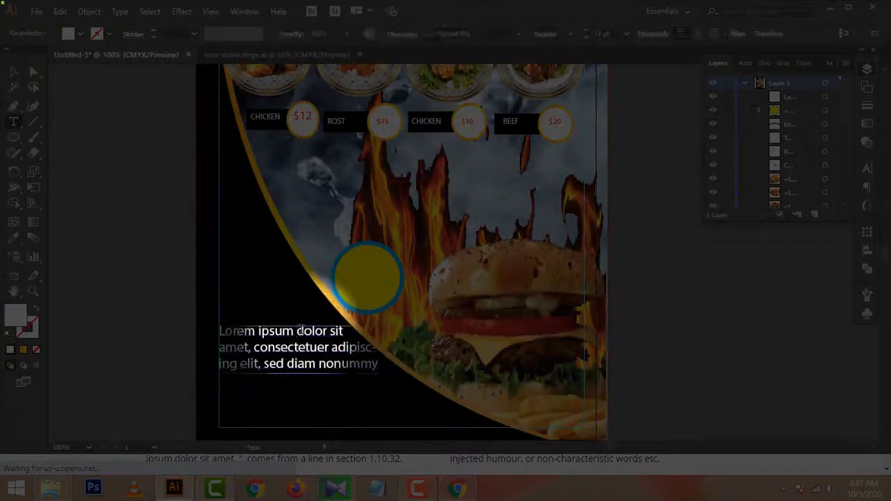
{"action": "left_click_drag", "start_coordinate": [298, 331], "coordinate": [169, 308]}
{"action": "left_click", "coordinate": [81, 34]}
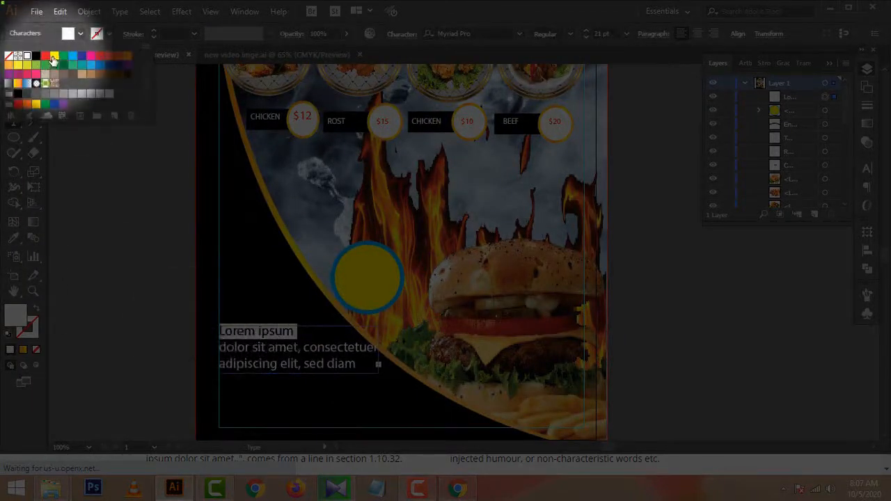
{"action": "left_click", "coordinate": [54, 57]}
{"action": "left_click", "coordinate": [175, 224]}
{"action": "left_click", "coordinate": [13, 72]}
{"action": "scroll", "coordinate": [149, 248], "scroll_direction": "down", "scroll_amount": 1}
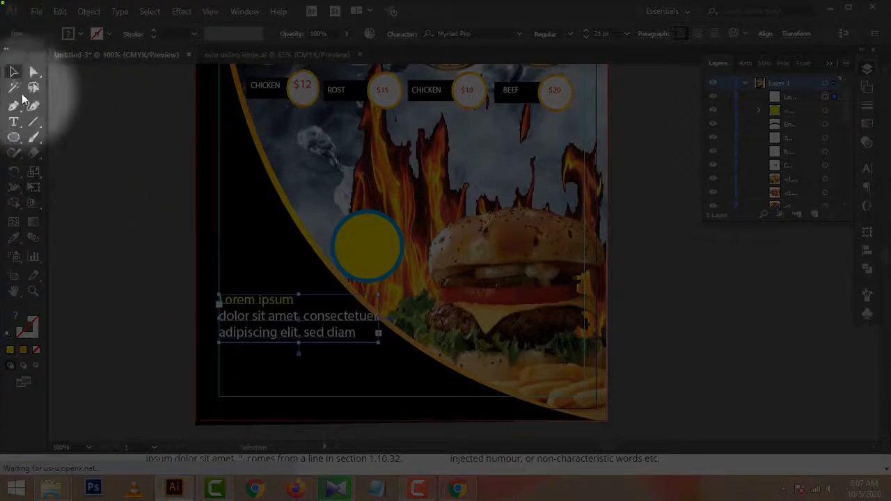
{"action": "left_click", "coordinate": [158, 173]}
Draw a rectangle in the black area directly below the Lorem ipsum placeholder text.
{"action": "right_click", "coordinate": [14, 141]}
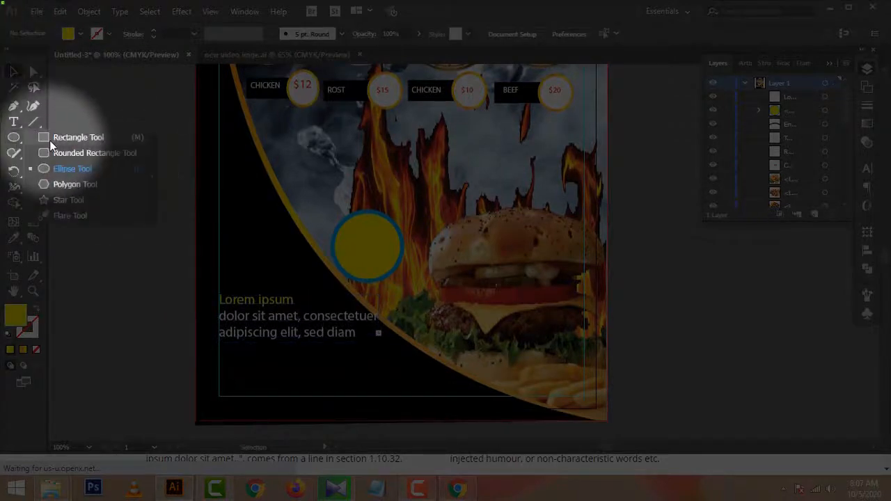
{"action": "left_click", "coordinate": [52, 139]}
{"action": "scroll", "coordinate": [266, 352], "scroll_direction": "down", "scroll_amount": 3}
{"action": "left_click_drag", "start_coordinate": [230, 299], "coordinate": [368, 326]}
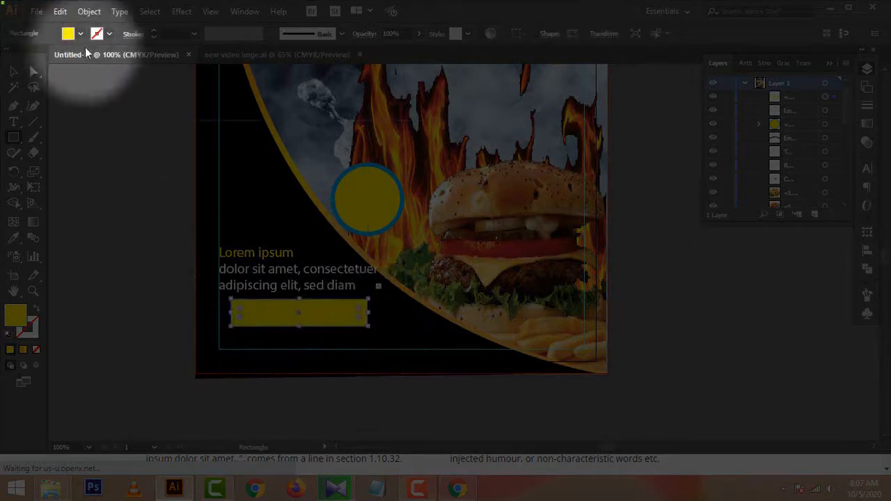
Remove the rectangle's fill and give it a red outline with a 0.75 pt stroke.
{"action": "left_click", "coordinate": [81, 33]}
{"action": "left_click", "coordinate": [9, 55]}
{"action": "left_click", "coordinate": [109, 34]}
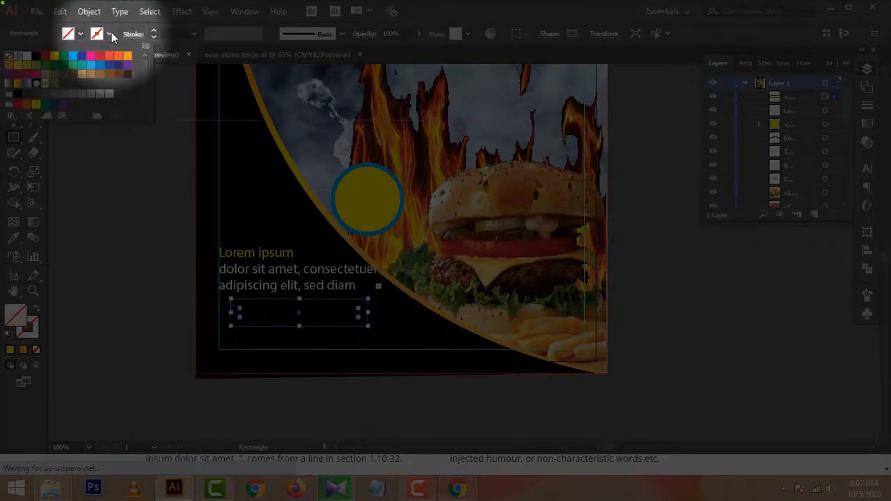
{"action": "left_click", "coordinate": [46, 56]}
{"action": "left_click", "coordinate": [172, 34]}
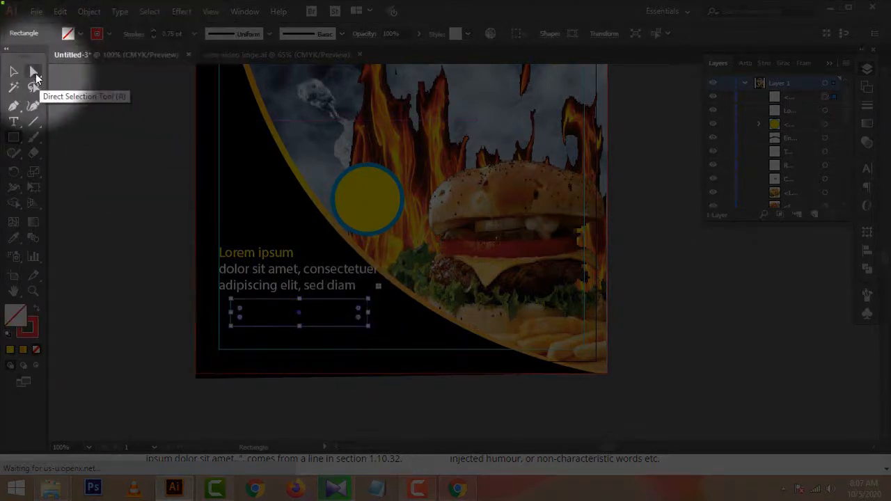
{"action": "left_click", "coordinate": [13, 72]}
{"action": "left_click", "coordinate": [86, 124]}
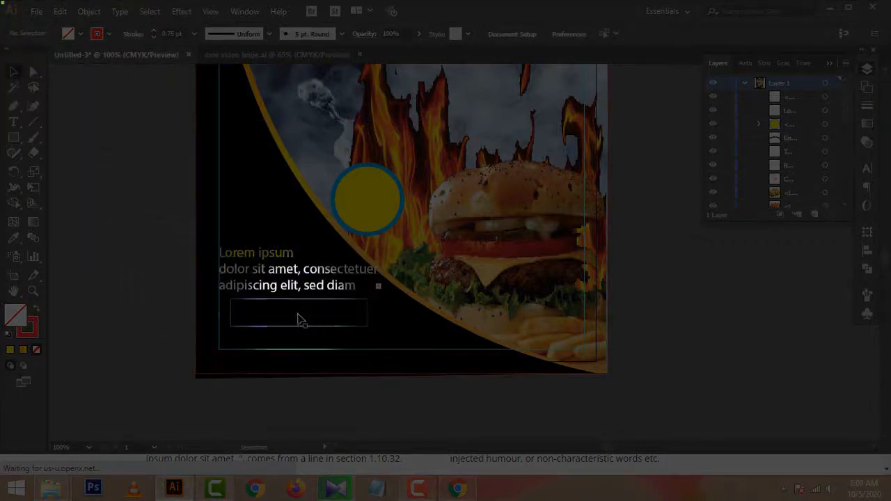
Add the text "TAKE WAY SERVICE" inside the outlined box, bring it to the front, and colour it white.
{"action": "scroll", "coordinate": [299, 317], "scroll_direction": "up", "scroll_amount": 1}
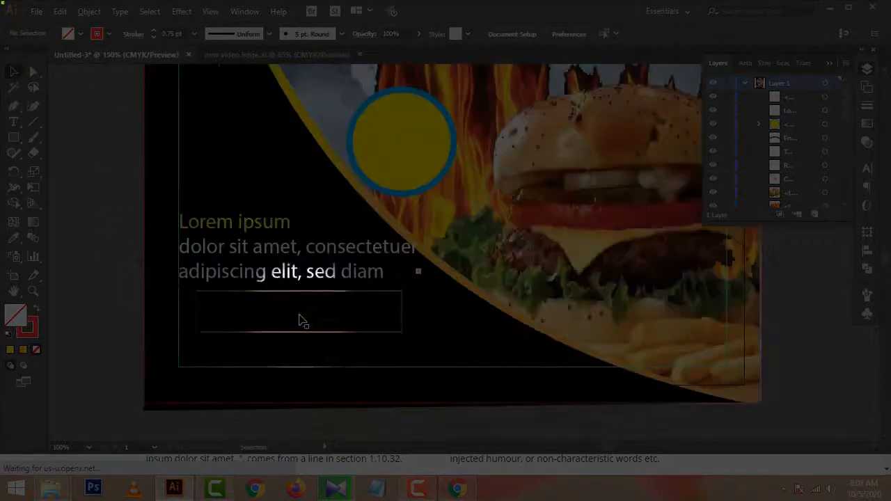
{"action": "left_click", "coordinate": [9, 125]}
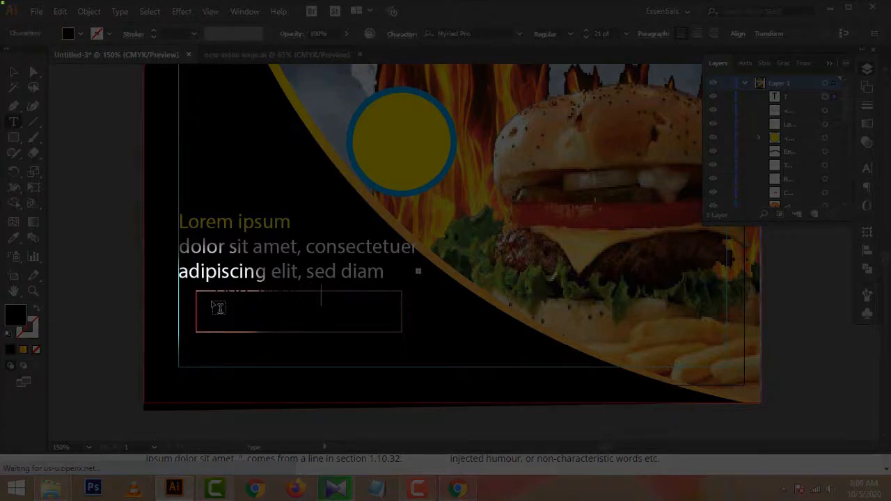
{"action": "key", "text": "ctrl+a"}
{"action": "left_click", "coordinate": [14, 71]}
{"action": "right_click", "coordinate": [318, 298]}
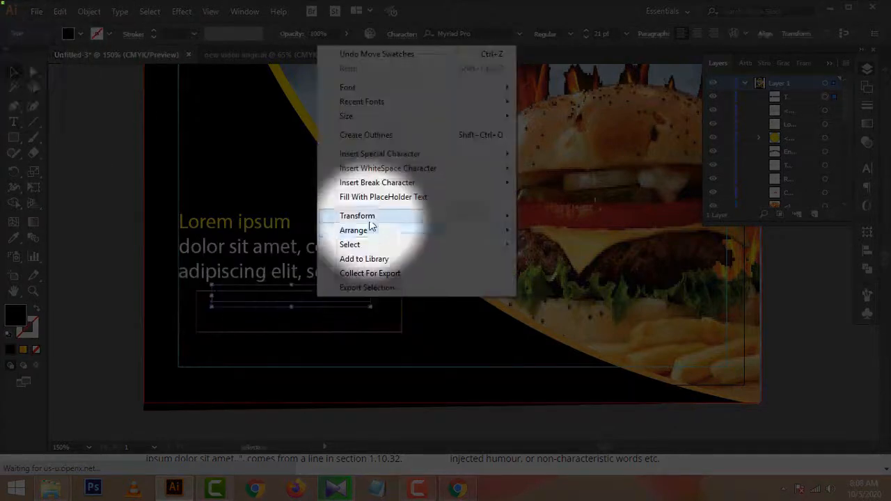
{"action": "mouse_move", "coordinate": [373, 230]}
{"action": "left_click", "coordinate": [577, 230]}
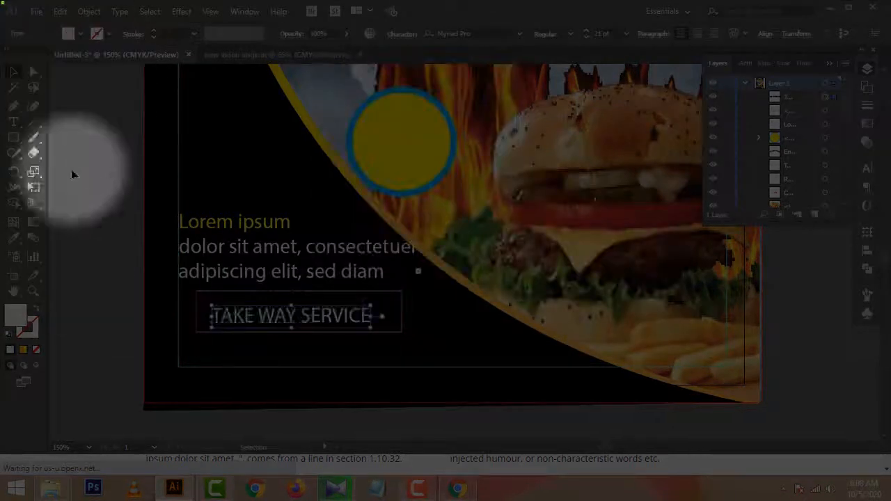
{"action": "left_click_drag", "start_coordinate": [256, 319], "coordinate": [256, 307]}
Add a phone number on a second line under "TAKE WAY SERVICE", fit both lines inside the box, and colour the number yellow.
{"action": "left_click", "coordinate": [14, 122]}
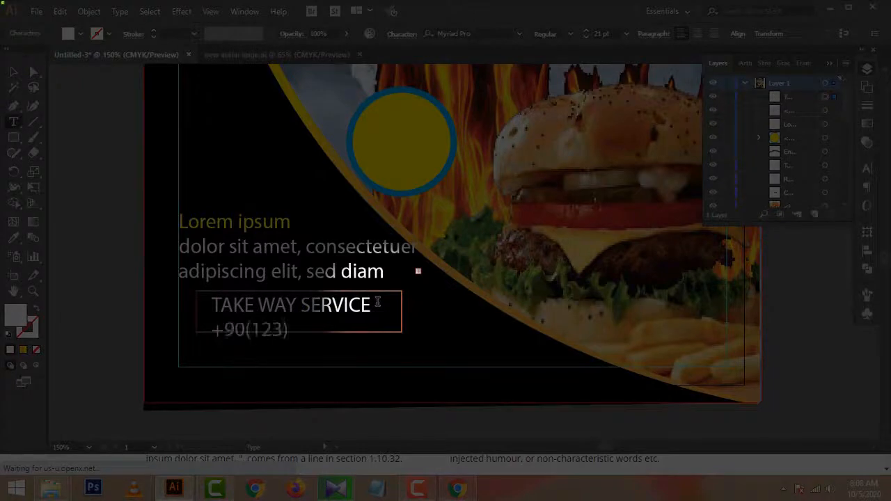
{"action": "type", "text": "1"}
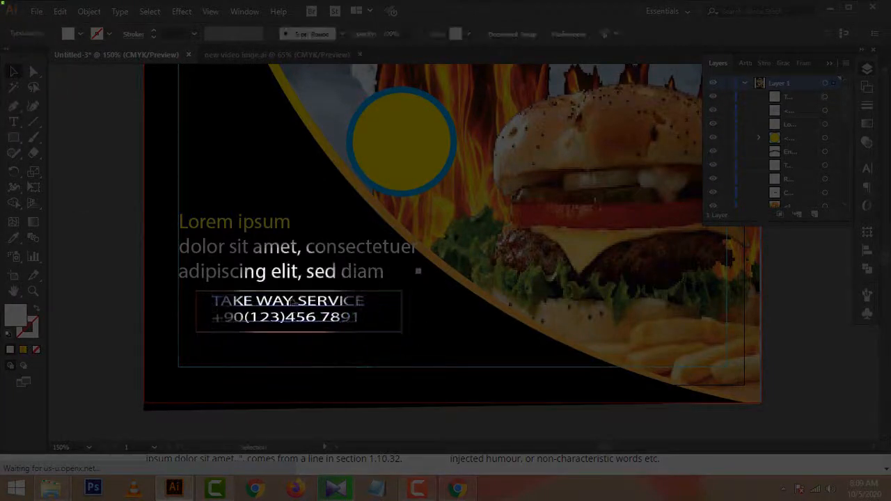
{"action": "left_click", "coordinate": [146, 293]}
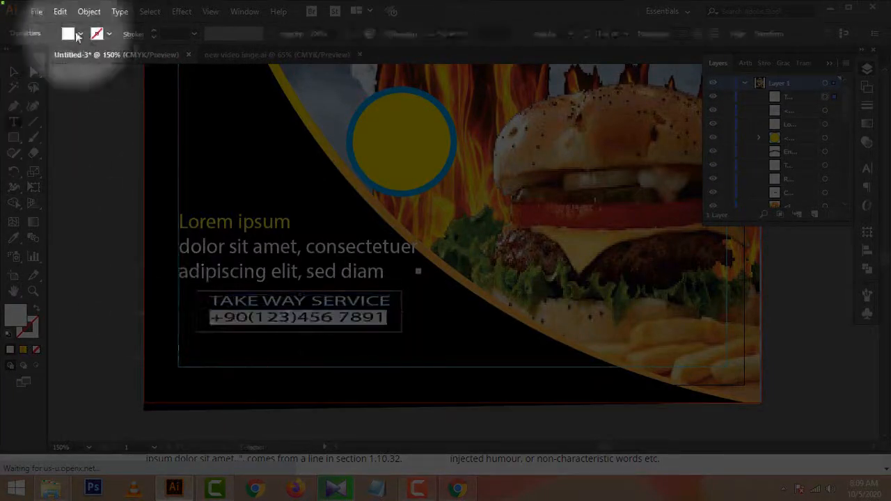
{"action": "left_click", "coordinate": [14, 123]}
{"action": "left_click", "coordinate": [200, 339]}
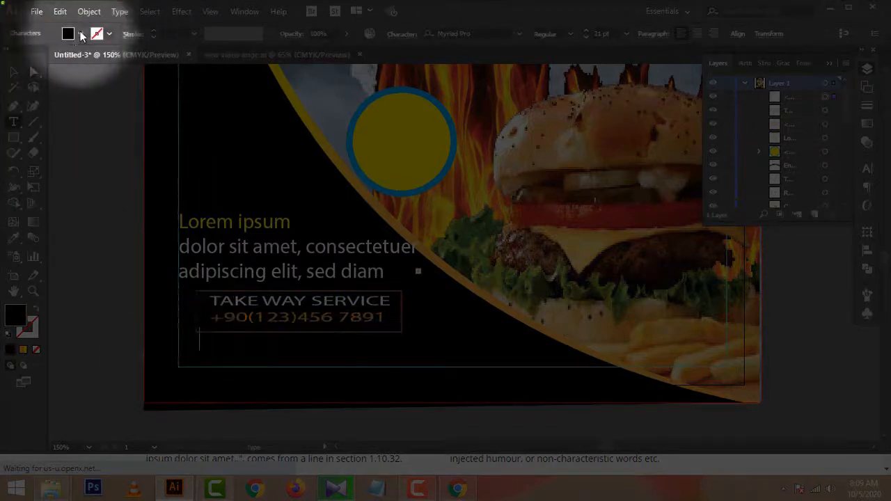
{"action": "type", "text": "WWW>BURGER"}
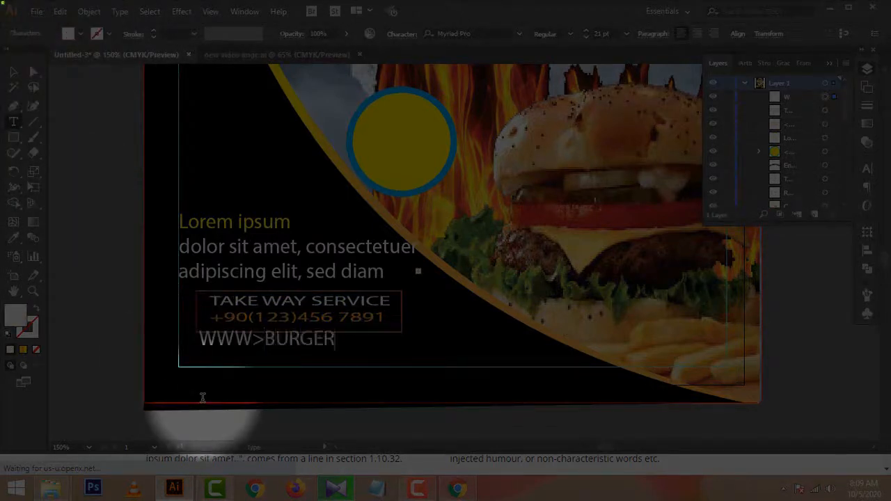
{"action": "type", "text": ">COM"}
{"action": "left_click_drag", "start_coordinate": [336, 339], "coordinate": [348, 339]}
{"action": "type", "text": "."}
{"action": "type", "text": "."}
{"action": "left_click_drag", "start_coordinate": [252, 339], "coordinate": [305, 360]}
{"action": "left_click", "coordinate": [14, 72]}
{"action": "left_click", "coordinate": [105, 334]}
Add the text "DISCUNT 25%" beneath the "THE GREAT BURGER" ribbon and colour "25%" red.
{"action": "scroll", "coordinate": [224, 232], "scroll_direction": "down", "scroll_amount": 2}
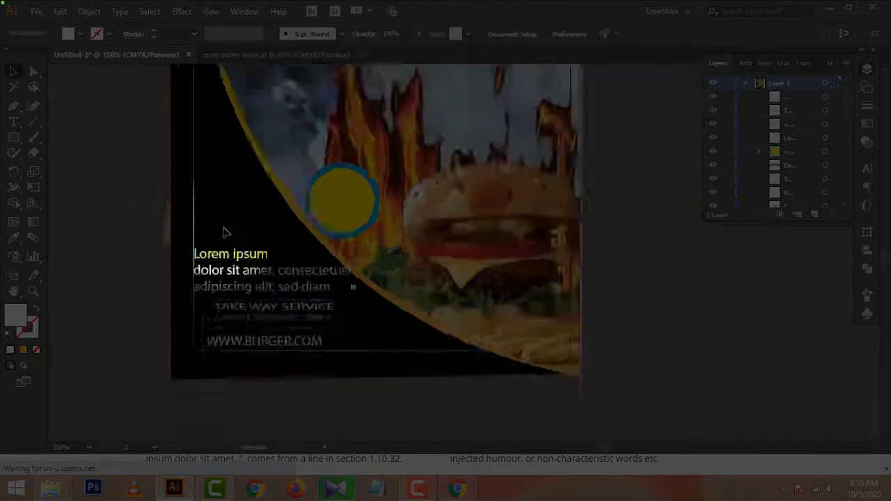
{"action": "scroll", "coordinate": [299, 209], "scroll_direction": "up", "scroll_amount": 3}
{"action": "left_click", "coordinate": [13, 121]}
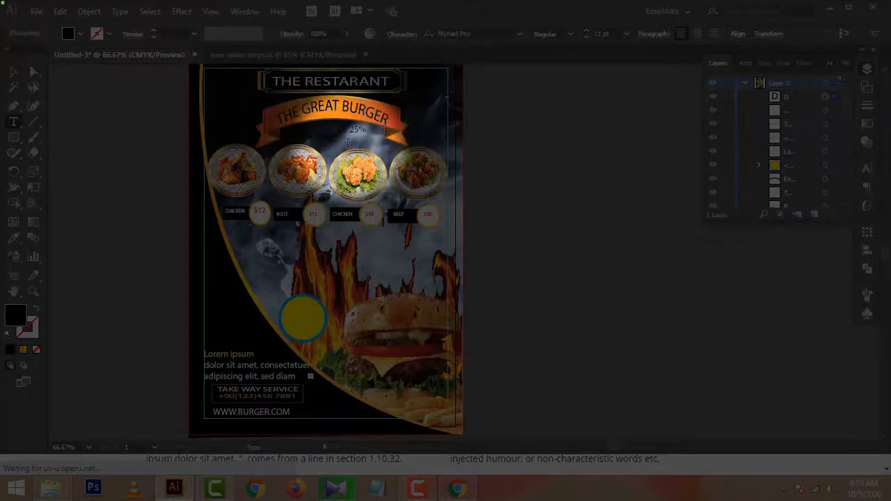
{"action": "left_click_drag", "start_coordinate": [349, 130], "coordinate": [378, 130]}
{"action": "left_click", "coordinate": [80, 34]}
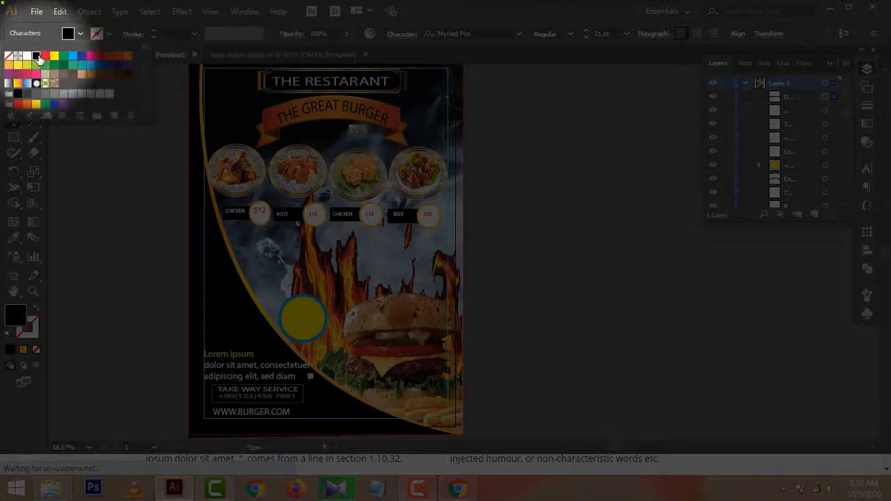
{"action": "left_click", "coordinate": [44, 58]}
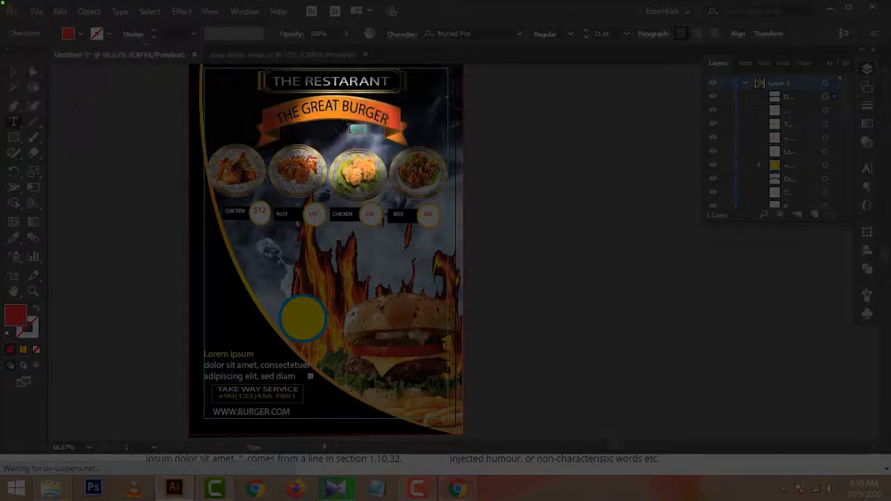
Colour the word "DISCUNT" white and set the discount line to the Bold font style.
{"action": "left_click_drag", "start_coordinate": [311, 129], "coordinate": [307, 128]}
{"action": "left_click", "coordinate": [80, 34]}
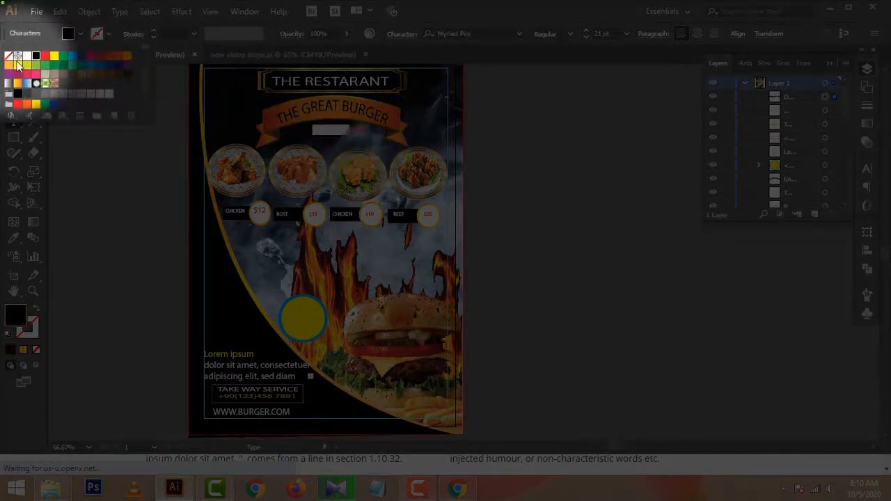
{"action": "left_click", "coordinate": [117, 153]}
{"action": "left_click", "coordinate": [14, 72]}
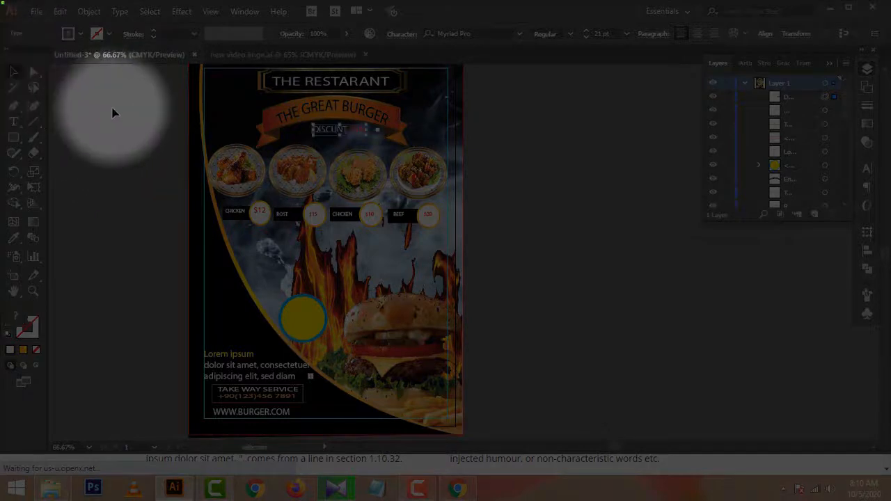
{"action": "left_click", "coordinate": [113, 113]}
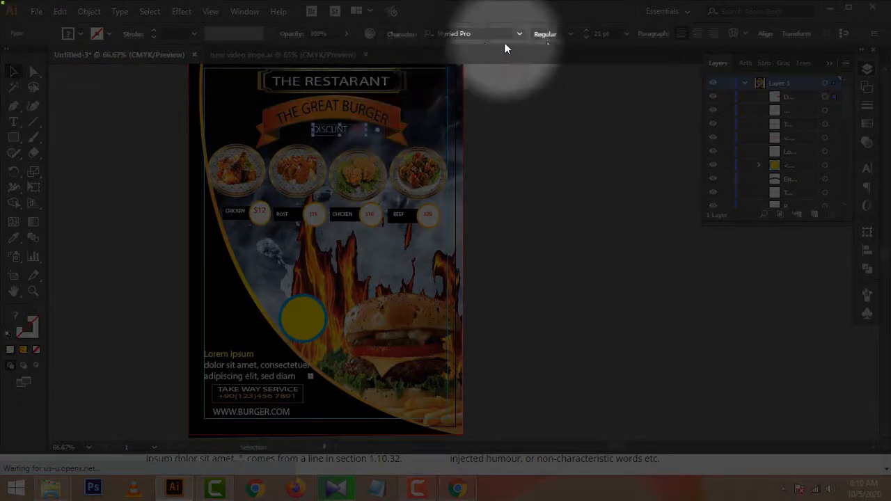
{"action": "left_click", "coordinate": [551, 162]}
Add bold "SPECIAL BURGER $ 12.99" text on three lines inside the yellow circle and colour the price red.
{"action": "scroll", "coordinate": [279, 306], "scroll_direction": "down", "scroll_amount": 1}
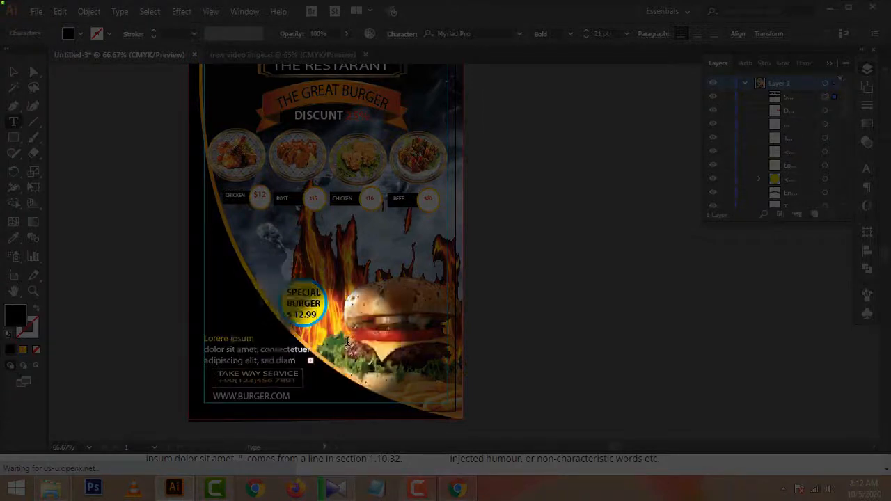
{"action": "left_click_drag", "start_coordinate": [288, 315], "coordinate": [318, 314]}
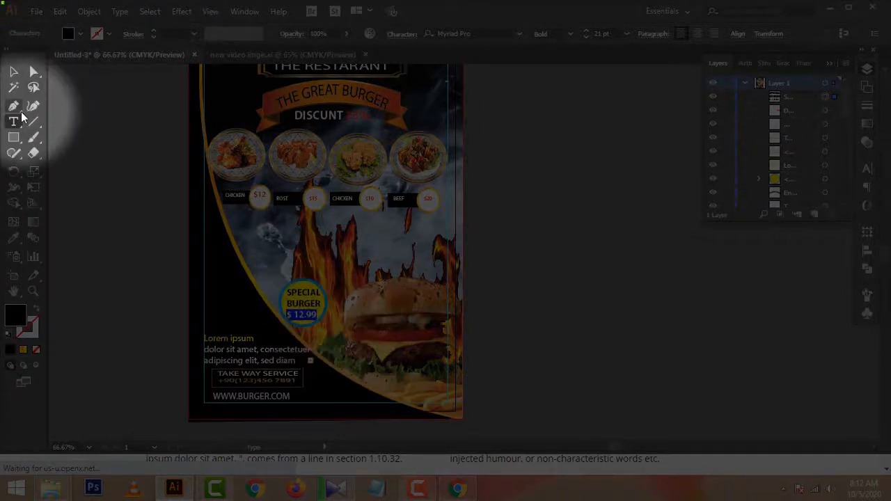
{"action": "left_click", "coordinate": [80, 33]}
{"action": "left_click", "coordinate": [44, 56]}
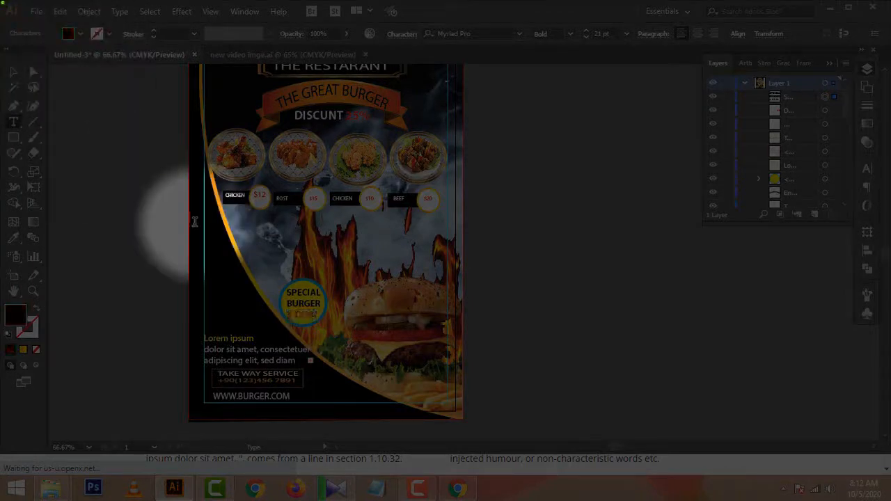
{"action": "left_click", "coordinate": [322, 305]}
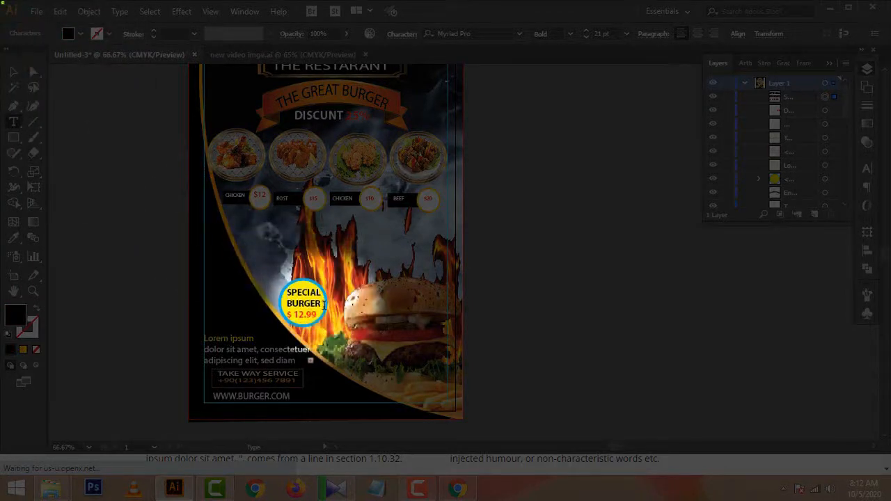
Colour the word "BURGER" in the circle badge dark grey.
{"action": "left_click_drag", "start_coordinate": [323, 304], "coordinate": [285, 304]}
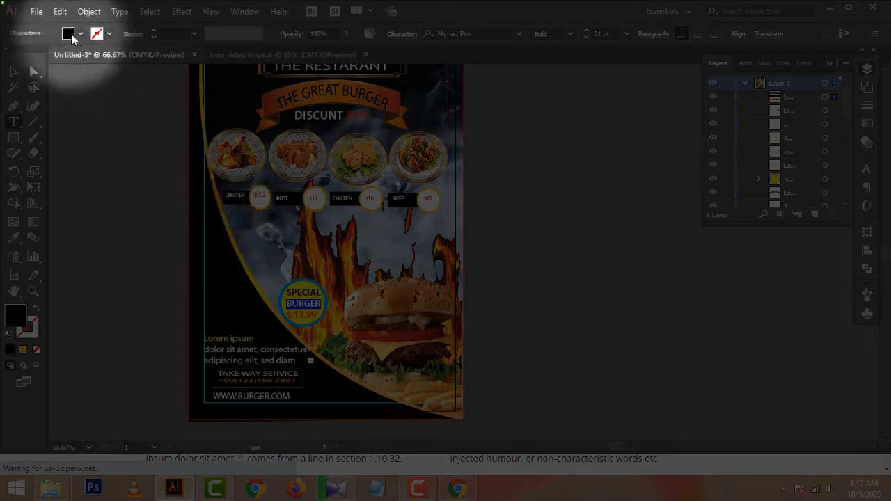
{"action": "left_click", "coordinate": [73, 37]}
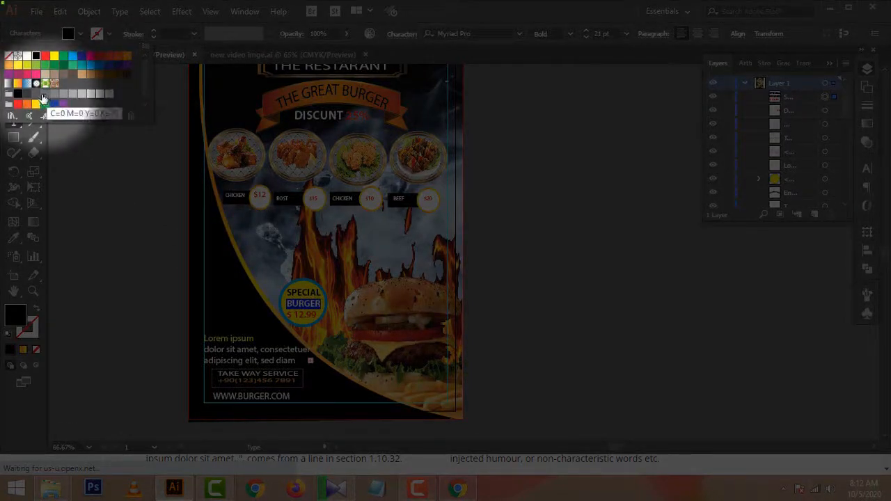
{"action": "left_click", "coordinate": [39, 97]}
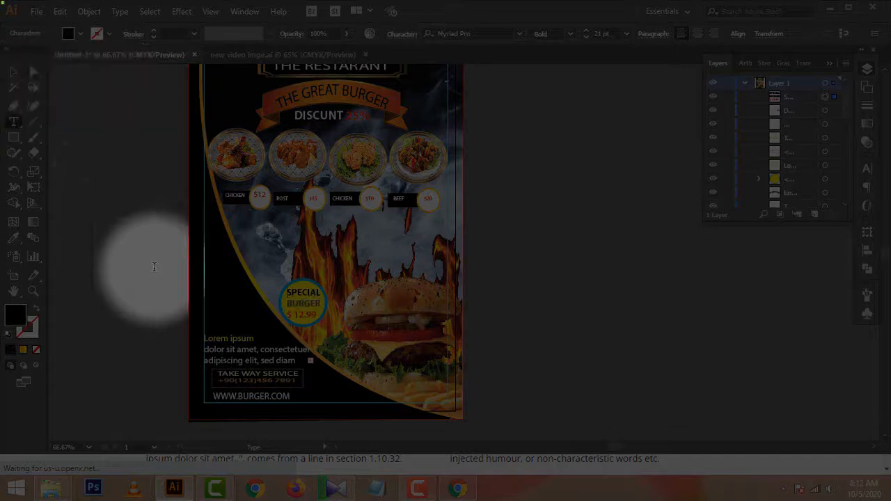
{"action": "left_click", "coordinate": [14, 71]}
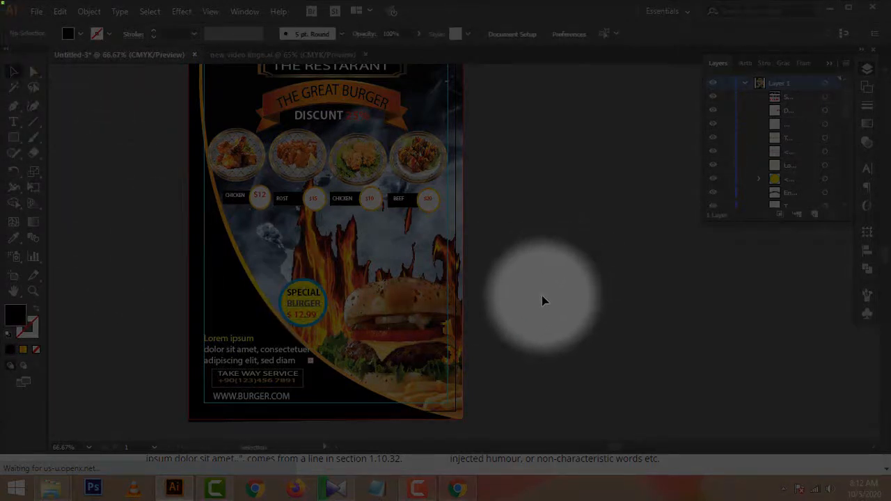
Move the lower-left corner anchors of the black shape and the yellow shape behind it onto the flyer's bleed corner.
{"action": "scroll", "coordinate": [542, 297], "scroll_direction": "up", "scroll_amount": 2}
{"action": "scroll", "coordinate": [423, 260], "scroll_direction": "down", "scroll_amount": 2}
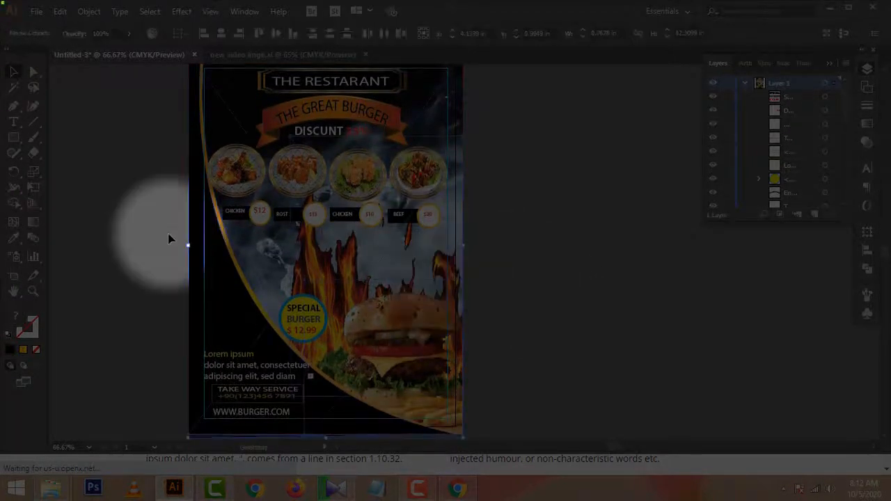
{"action": "scroll", "coordinate": [201, 314], "scroll_direction": "down", "scroll_amount": 2}
{"action": "left_click", "coordinate": [34, 71]}
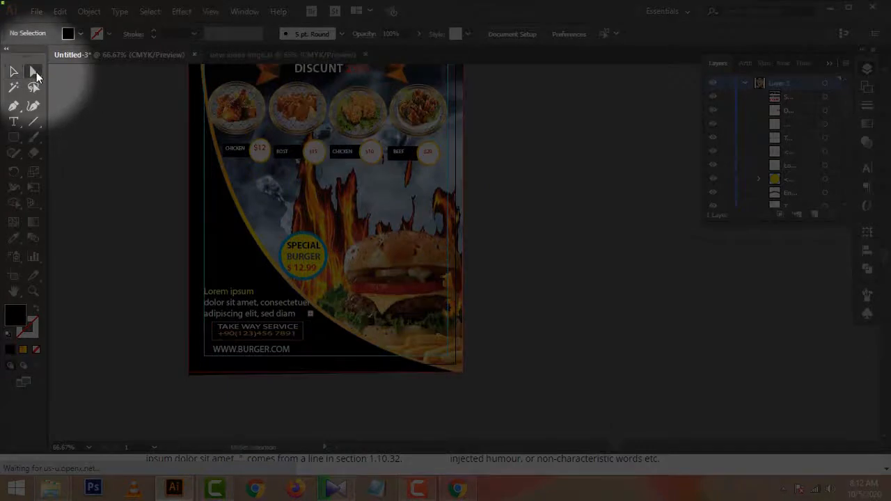
{"action": "left_click", "coordinate": [188, 377]}
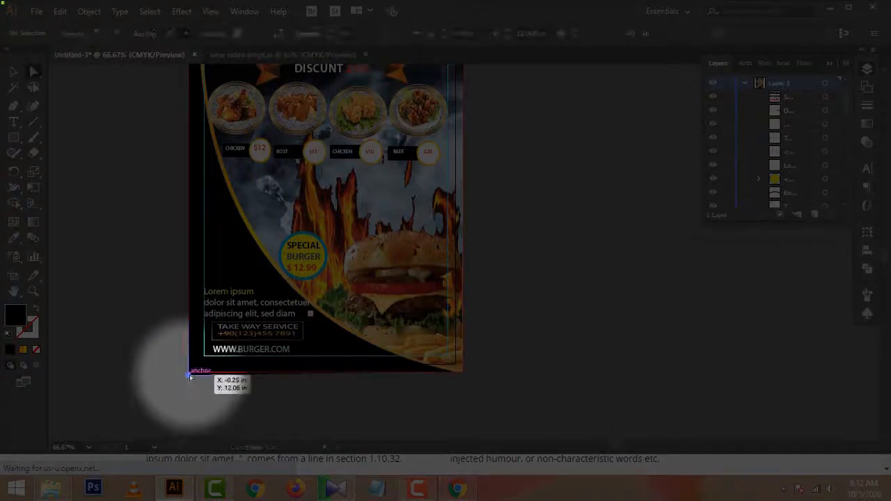
{"action": "left_click", "coordinate": [190, 385]}
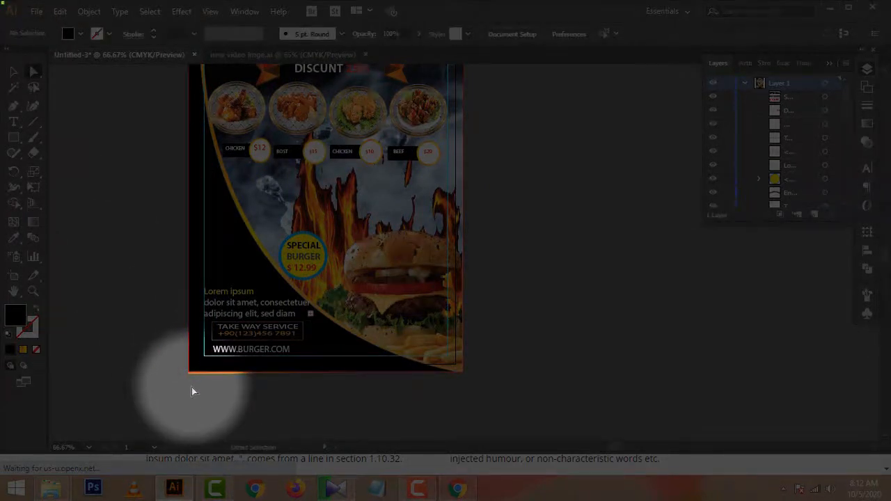
{"action": "scroll", "coordinate": [191, 387], "scroll_direction": "up", "scroll_amount": 2}
{"action": "left_click", "coordinate": [187, 355]}
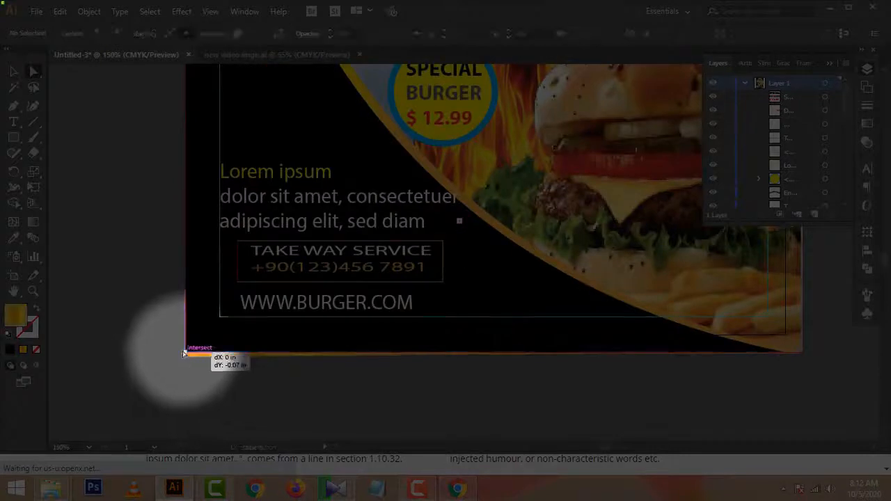
{"action": "scroll", "coordinate": [233, 381], "scroll_direction": "down", "scroll_amount": 4}
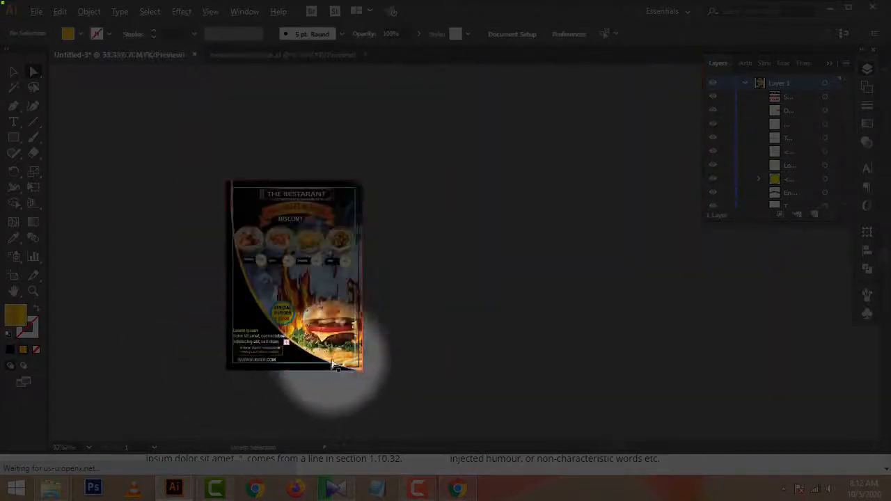
Set the "THE RESTARANT" title in the Nauert Plain font and scale it down to fit inside its gold frame.
{"action": "scroll", "coordinate": [380, 191], "scroll_direction": "up", "scroll_amount": 3}
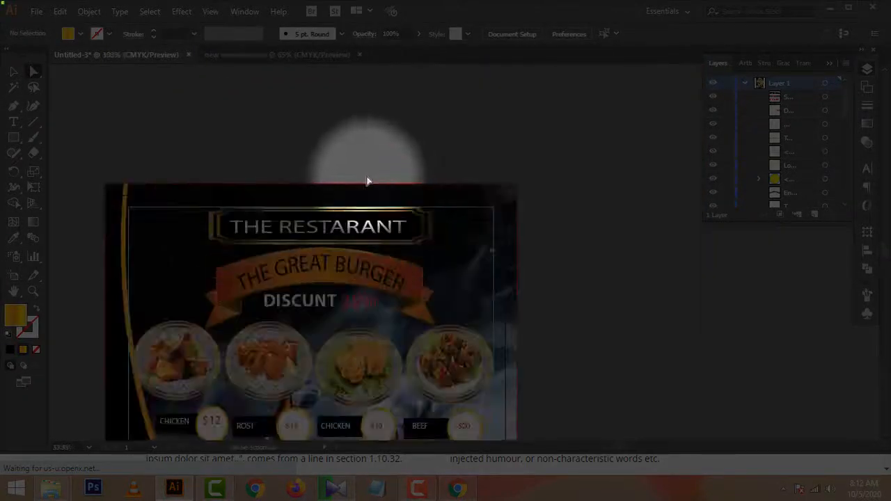
{"action": "scroll", "coordinate": [368, 183], "scroll_direction": "down", "scroll_amount": 1}
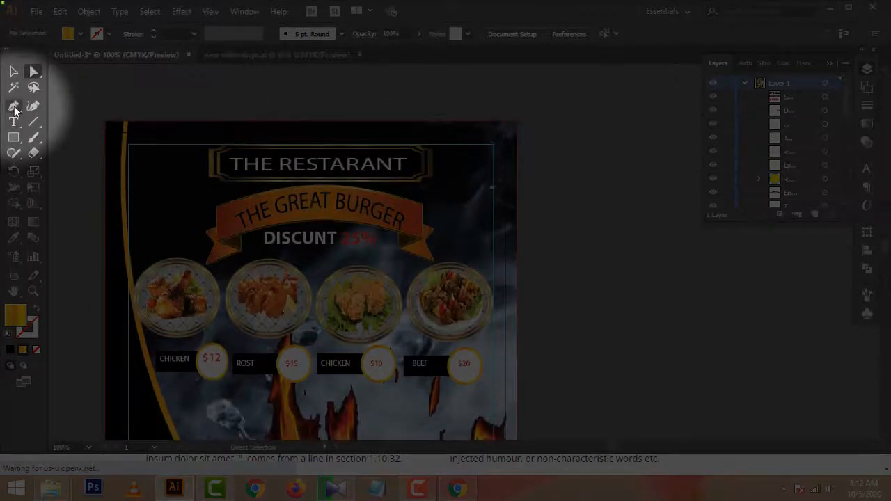
{"action": "left_click", "coordinate": [13, 71]}
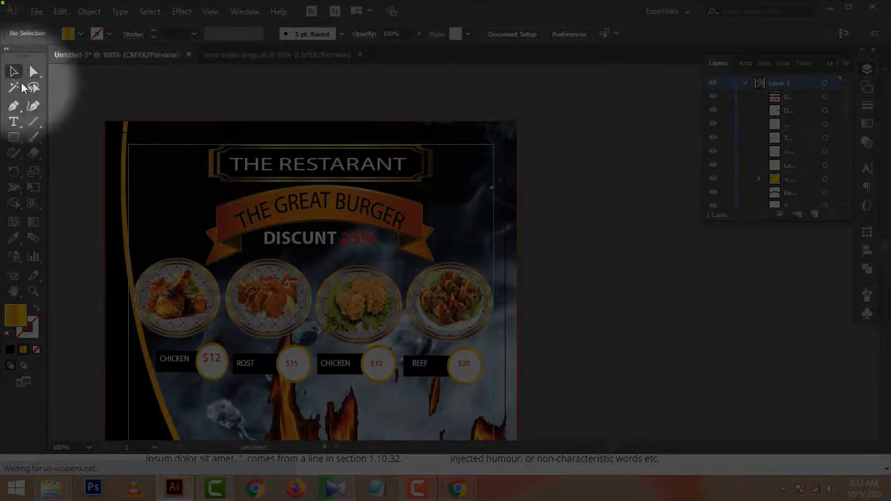
{"action": "left_click", "coordinate": [277, 167]}
{"action": "left_click", "coordinate": [484, 34]}
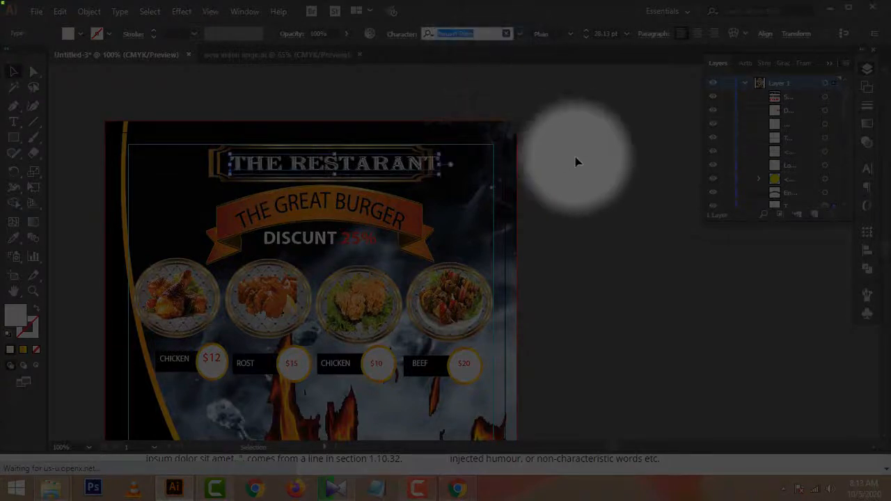
{"action": "left_click", "coordinate": [588, 170]}
{"action": "left_click", "coordinate": [393, 165]}
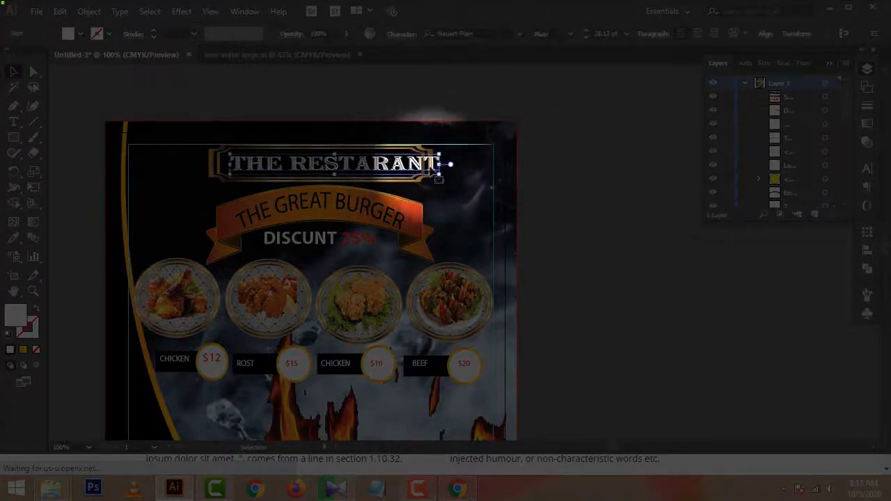
{"action": "left_click", "coordinate": [538, 177]}
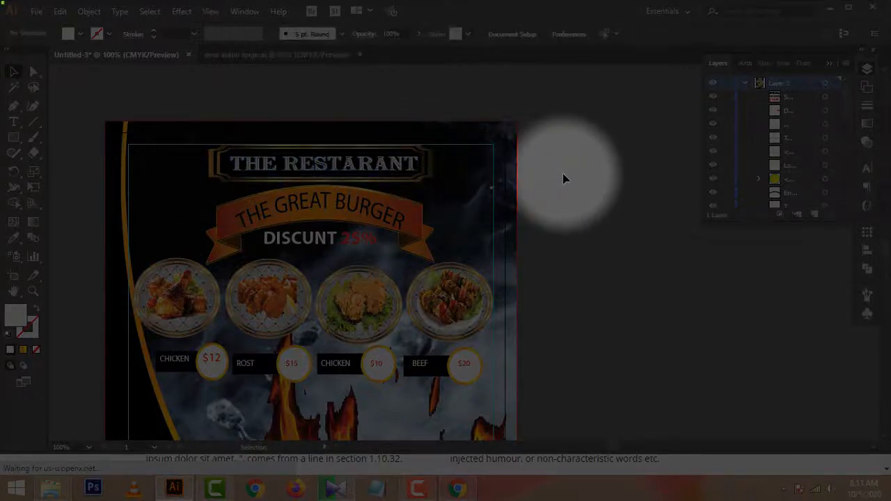
Warp the Nauert Plain "THE GREAT BURGER" text with a horizontal Arc at 29% bend and move it down about 0.23 in onto the ribbon.
{"action": "scroll", "coordinate": [562, 179], "scroll_direction": "down", "scroll_amount": 1}
{"action": "left_click", "coordinate": [317, 198]}
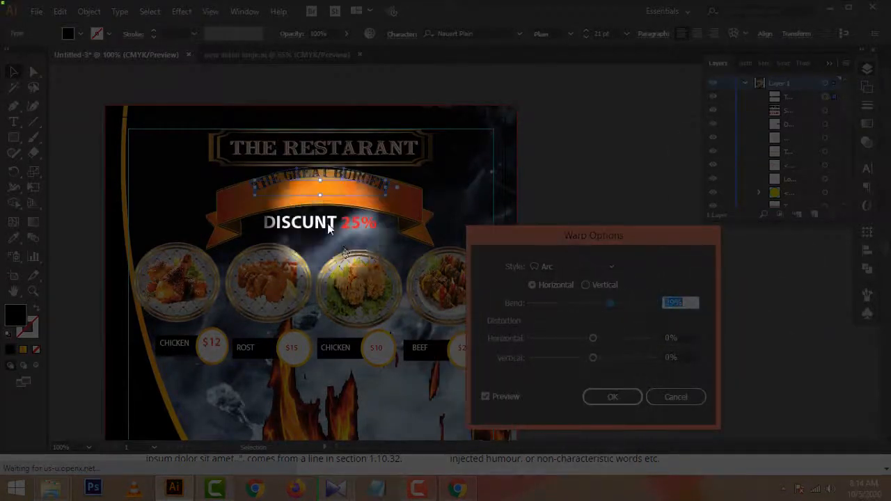
{"action": "left_click", "coordinate": [613, 397]}
{"action": "left_click_drag", "start_coordinate": [373, 187], "coordinate": [372, 193]}
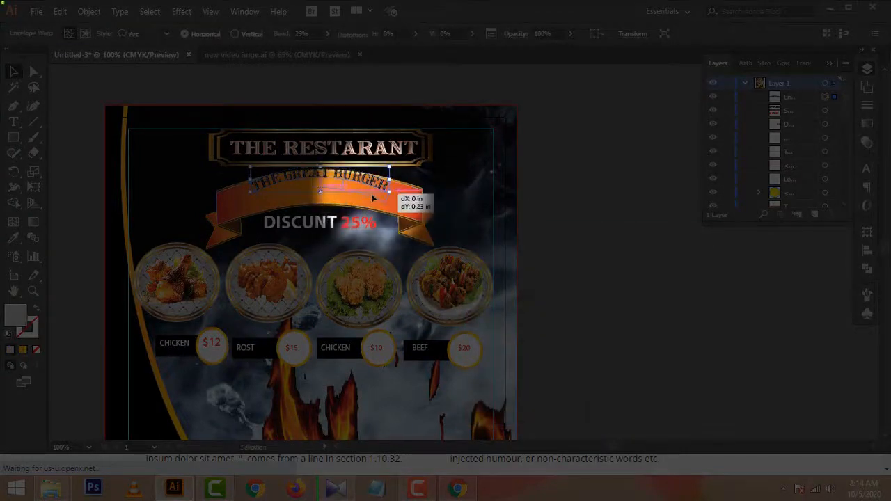
Stretch the warped "THE GREAT BURGER" text wider on both sides and taller downward to fill the orange ribbon.
{"action": "scroll", "coordinate": [374, 197], "scroll_direction": "up", "scroll_amount": 2}
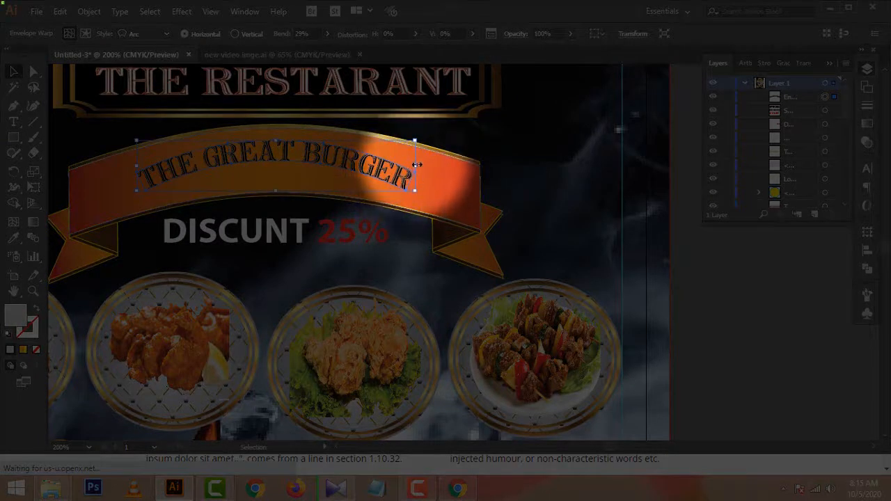
{"action": "left_click_drag", "start_coordinate": [417, 164], "coordinate": [439, 167]}
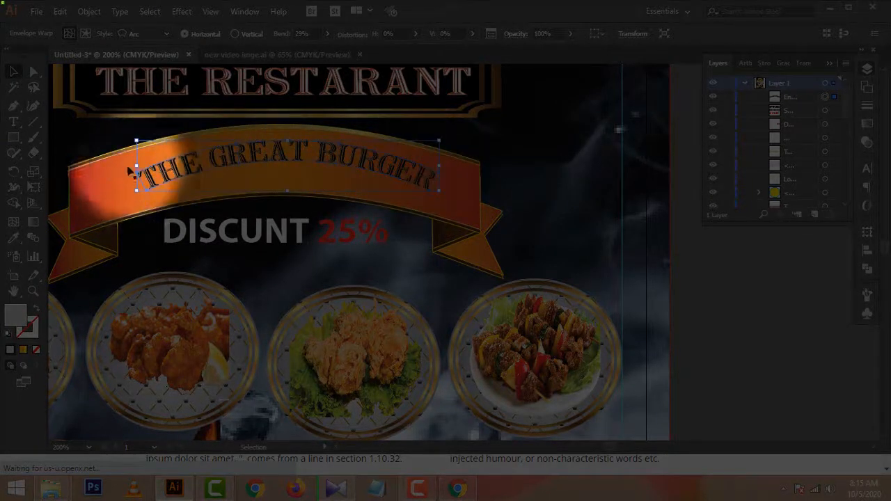
{"action": "left_click_drag", "start_coordinate": [137, 167], "coordinate": [96, 191]}
{"action": "left_click_drag", "start_coordinate": [268, 190], "coordinate": [268, 208]}
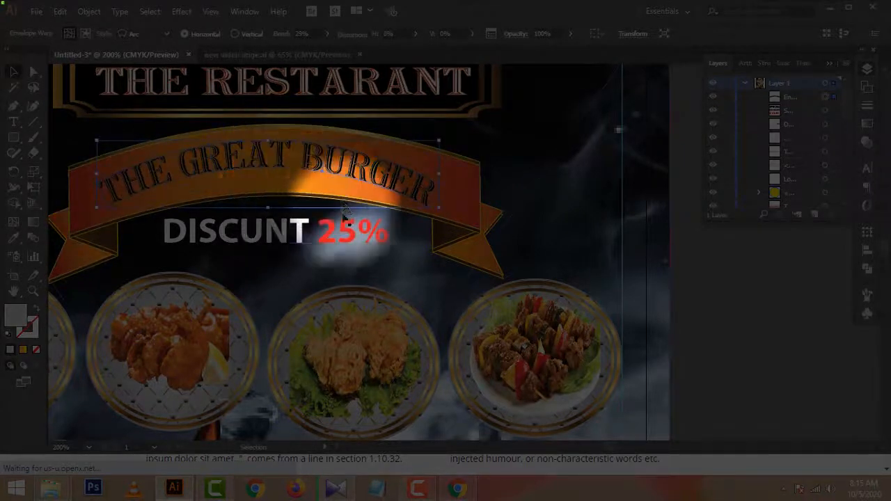
{"action": "left_click_drag", "start_coordinate": [267, 208], "coordinate": [268, 216]}
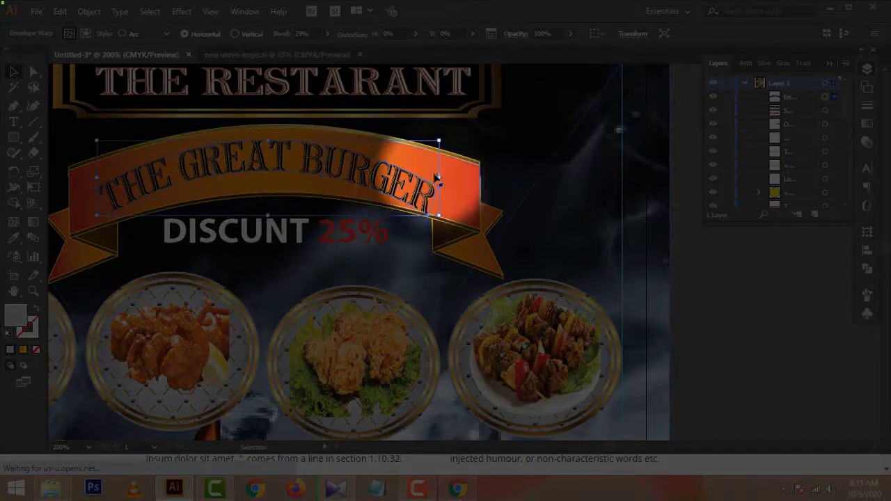
{"action": "left_click_drag", "start_coordinate": [268, 135], "coordinate": [268, 135]}
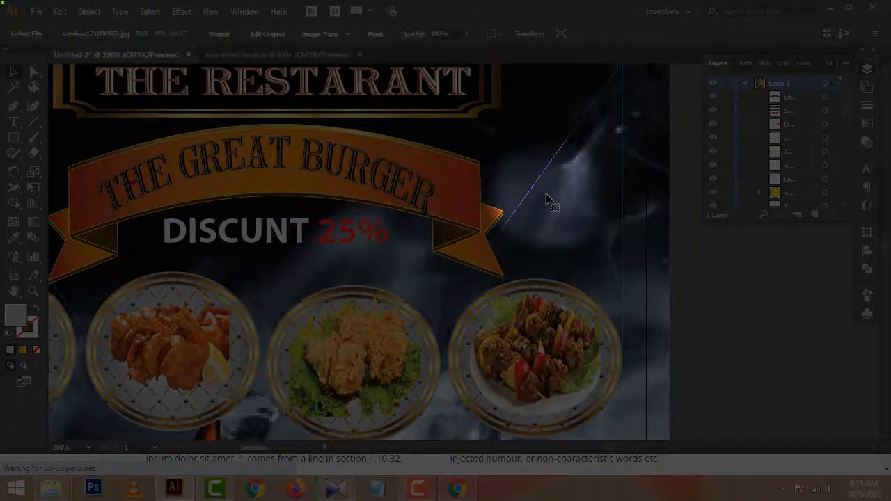
Review the whole flyer layout from the title banner down to the contact details.
{"action": "scroll", "coordinate": [546, 196], "scroll_direction": "down", "scroll_amount": 3}
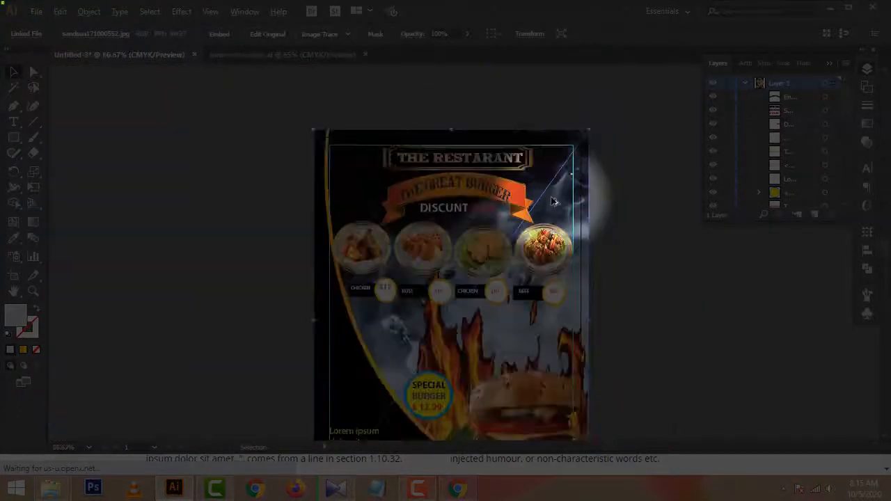
{"action": "left_click", "coordinate": [665, 270]}
{"action": "scroll", "coordinate": [661, 271], "scroll_direction": "right", "scroll_amount": 5}
{"action": "scroll", "coordinate": [600, 258], "scroll_direction": "down", "scroll_amount": 7}
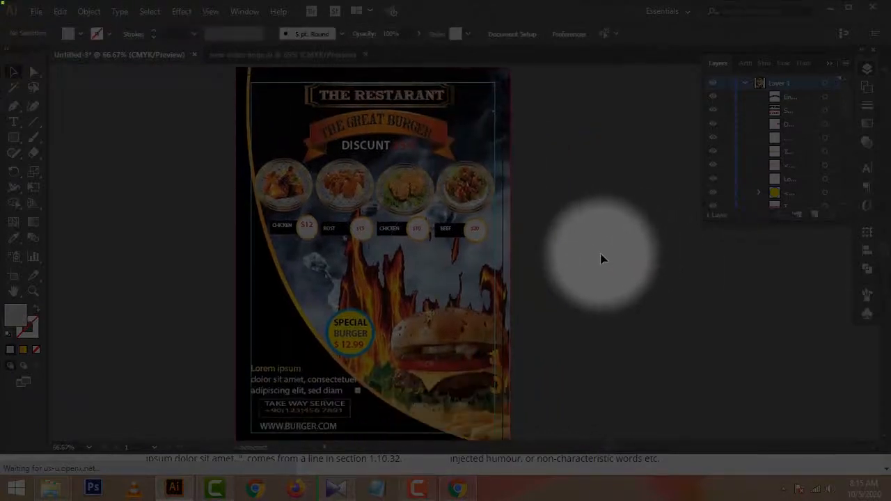
{"action": "scroll", "coordinate": [601, 259], "scroll_direction": "up", "scroll_amount": 2}
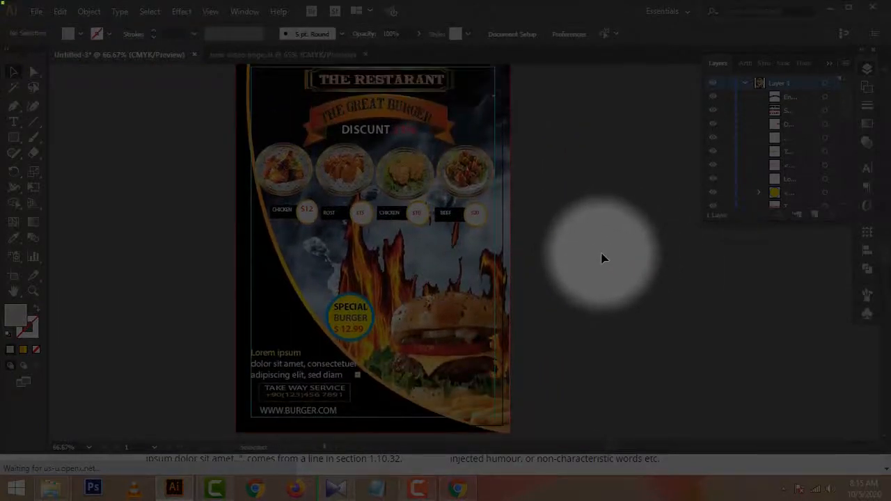
{"action": "left_click", "coordinate": [295, 367]}
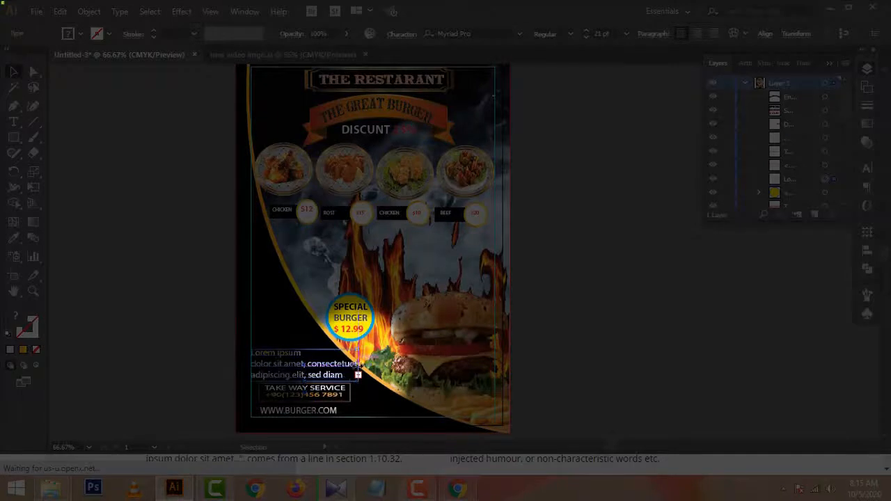
{"action": "left_click", "coordinate": [554, 334]}
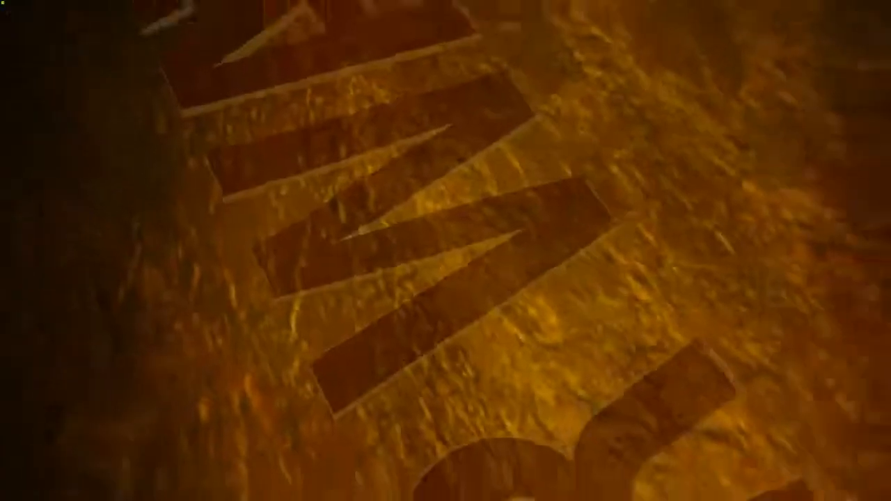